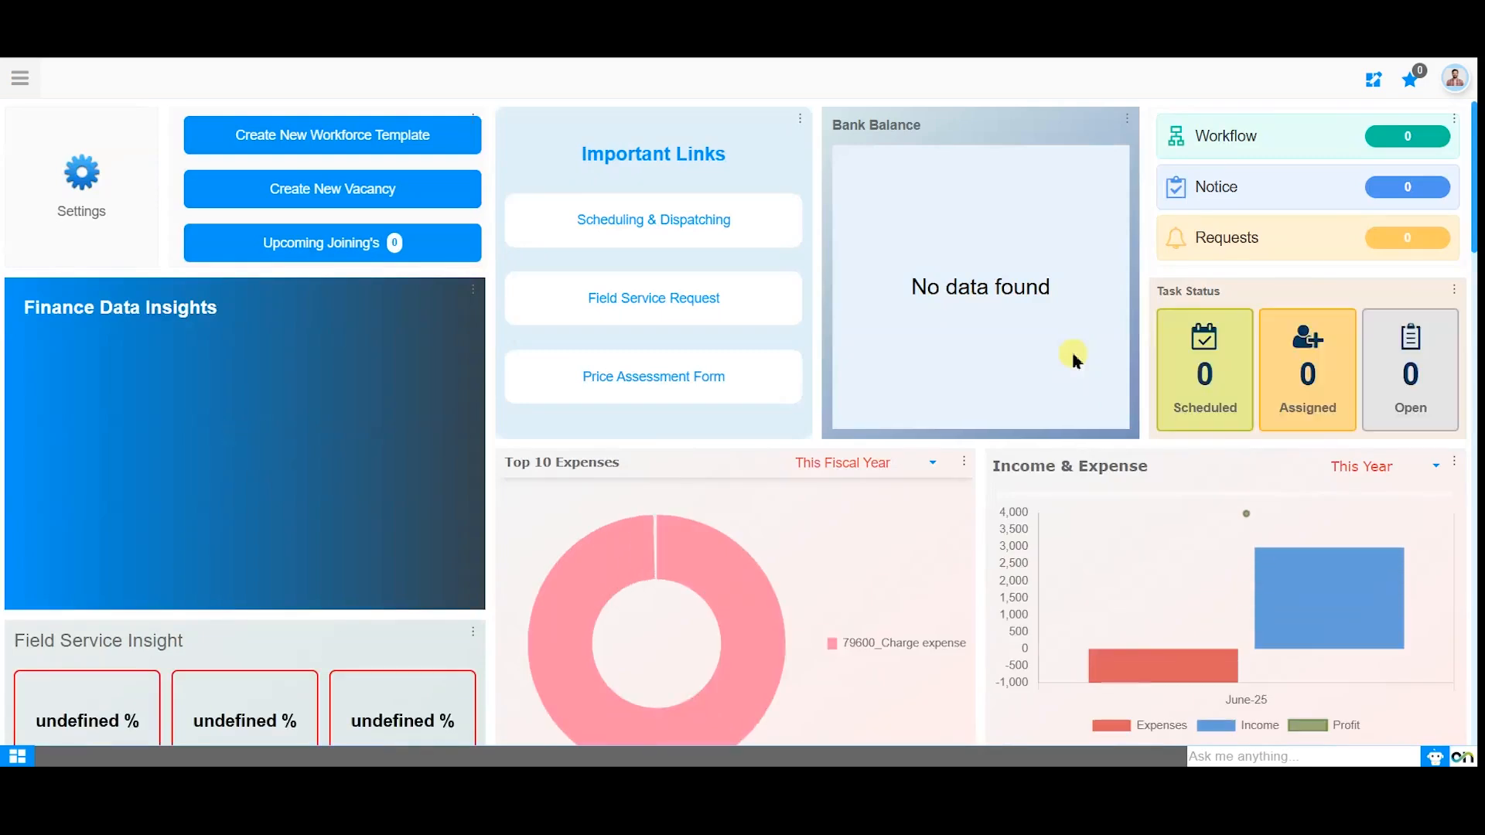
Search the modules for the cash journal and open the Cash Journal window under Bank & Cash Management in Financial Management.
left_click(28, 84)
type("c")
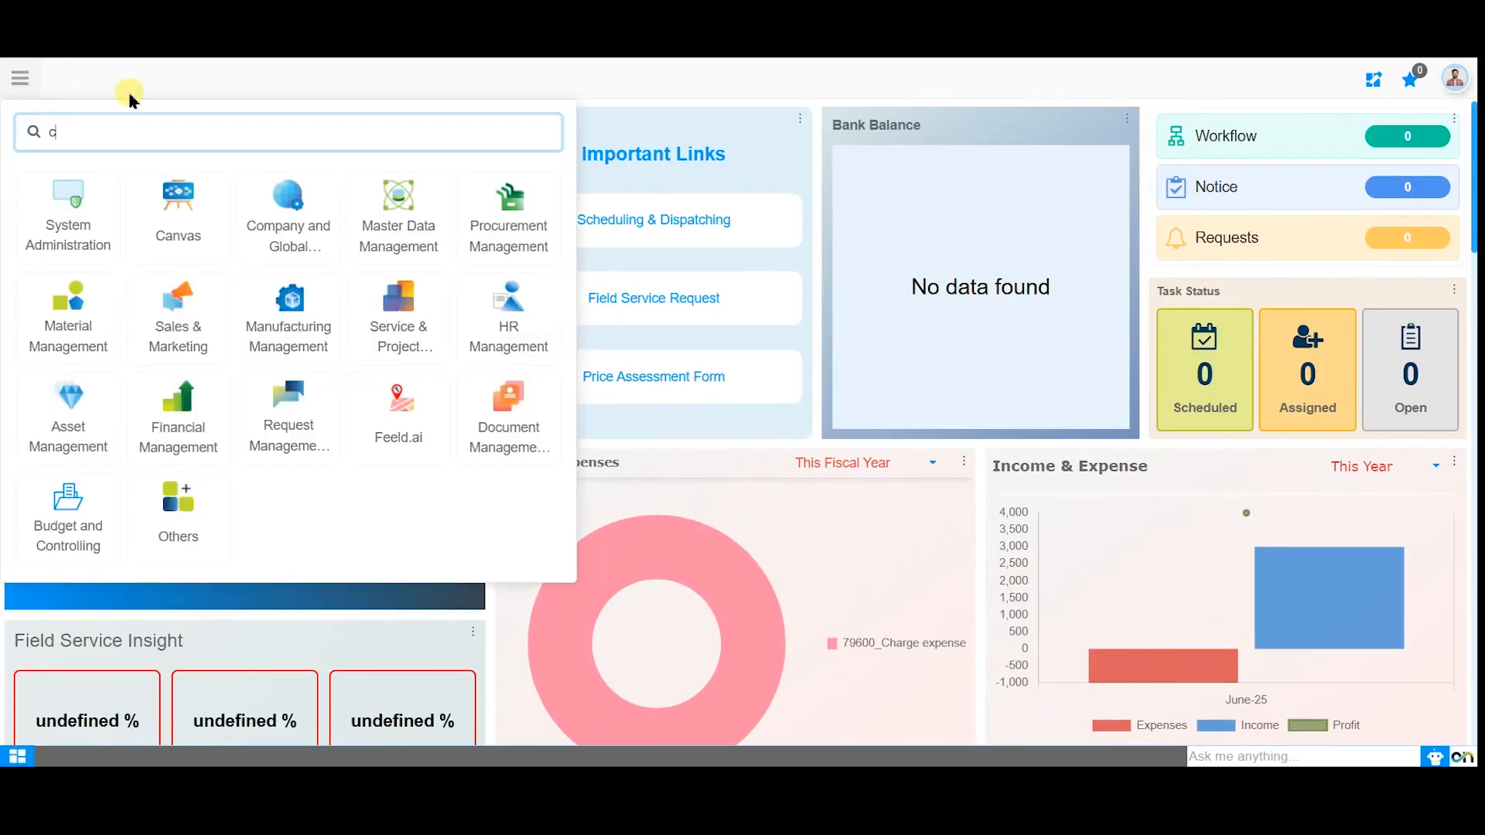
type("ash journal")
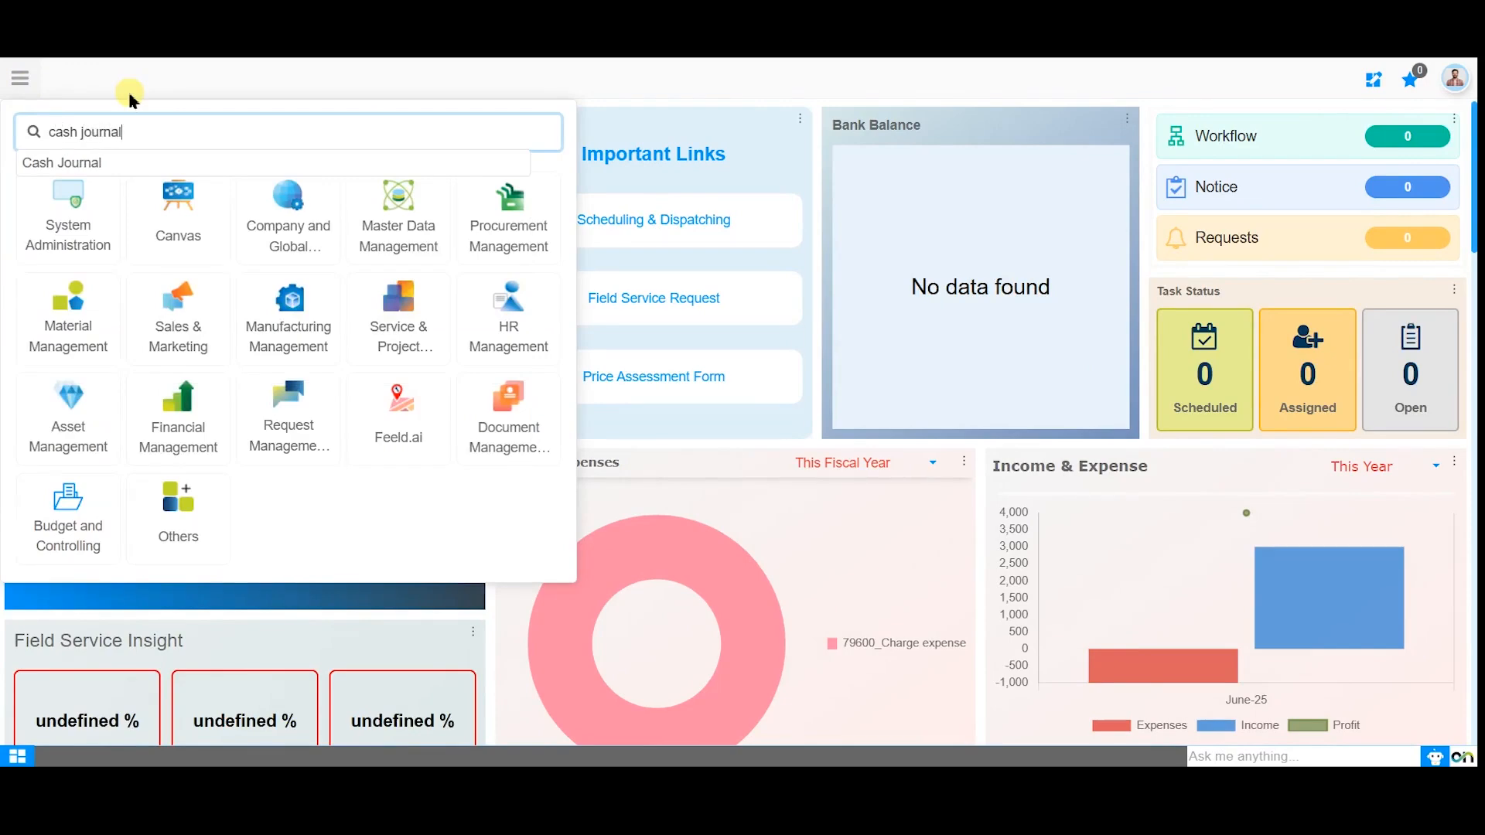
key("Down")
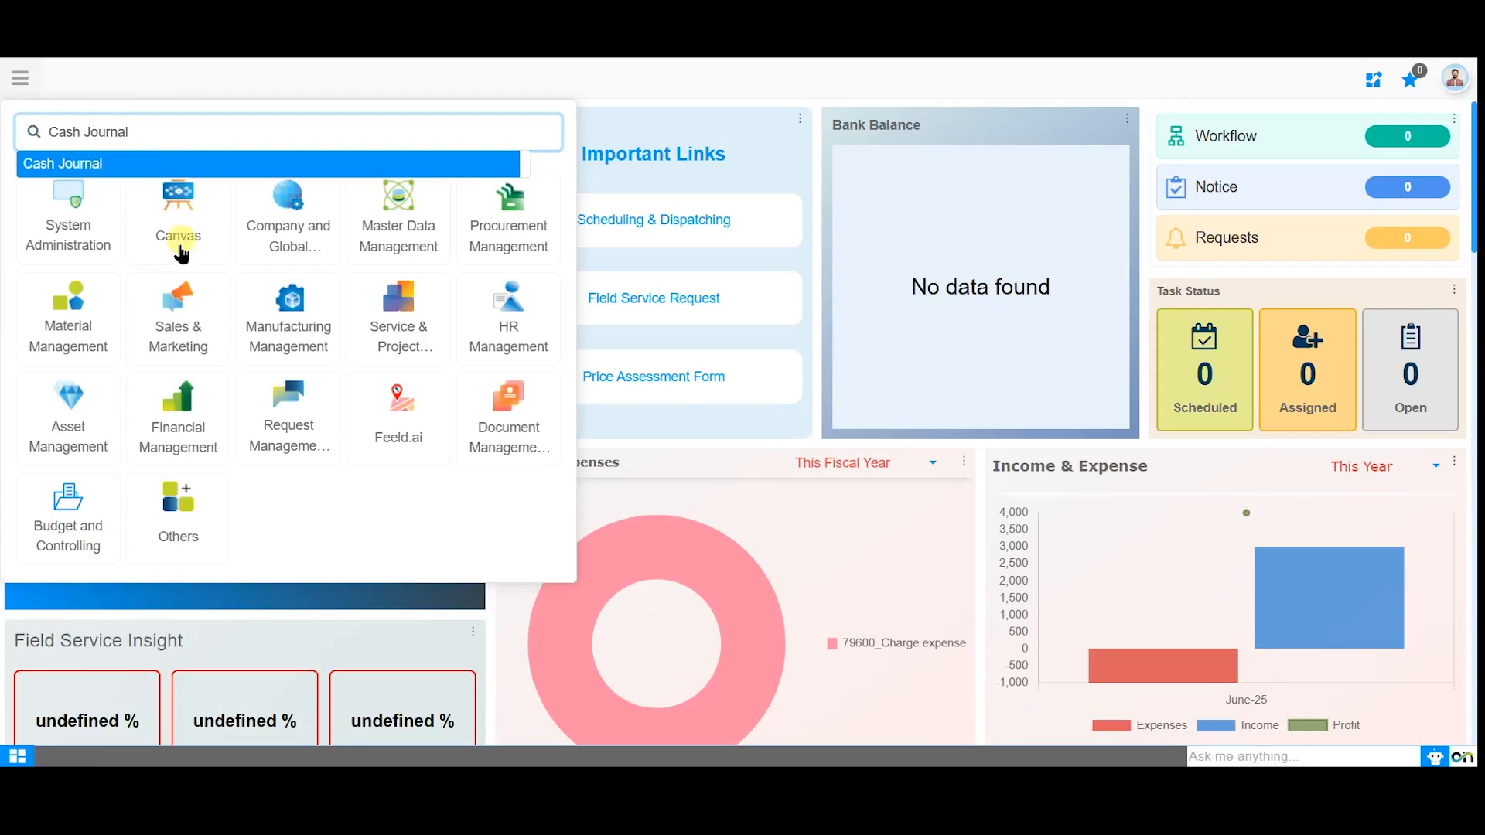
left_click(189, 422)
mouse_move(645, 94)
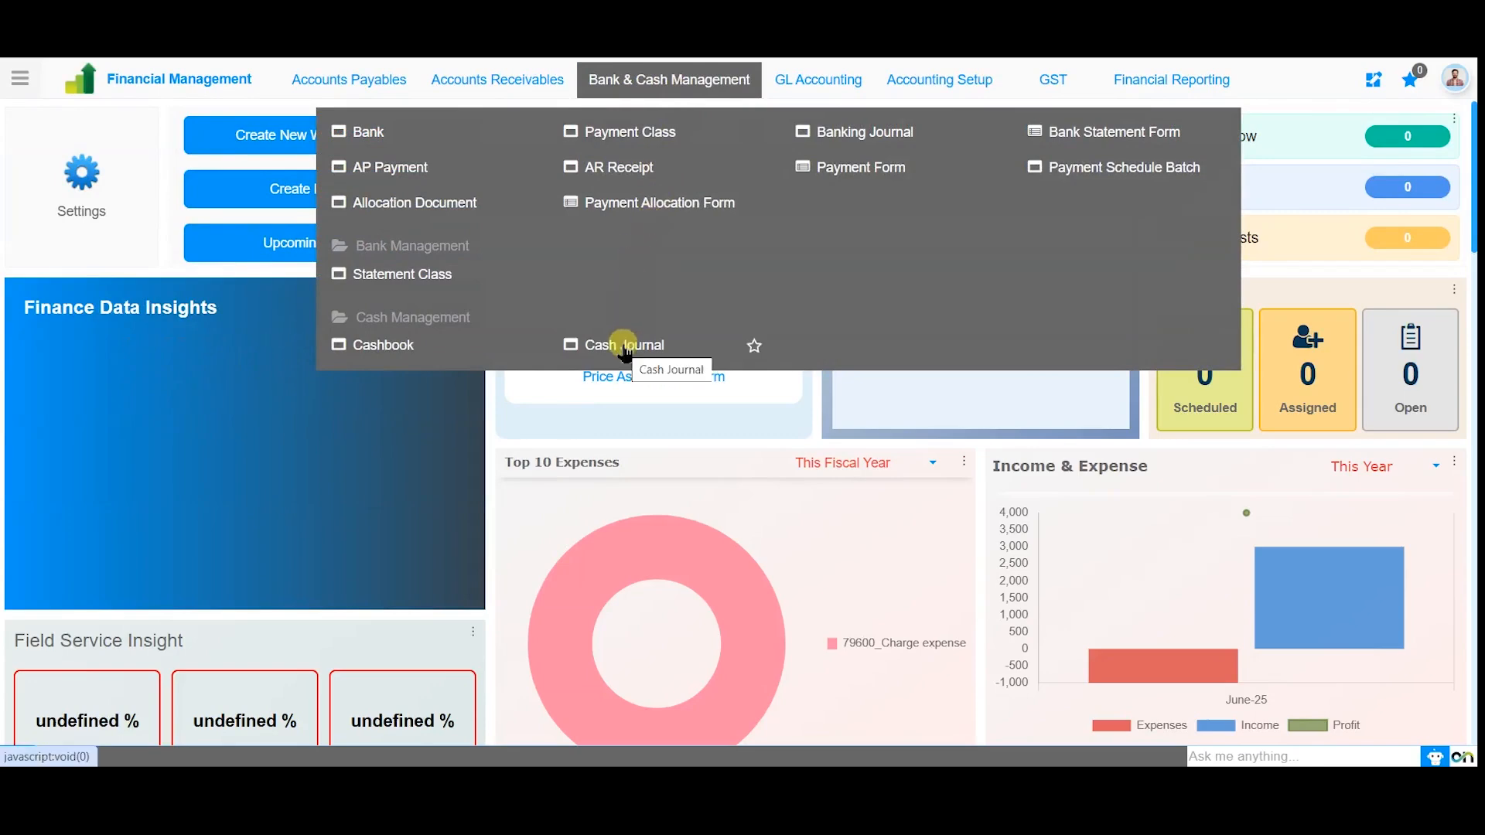
left_click(625, 348)
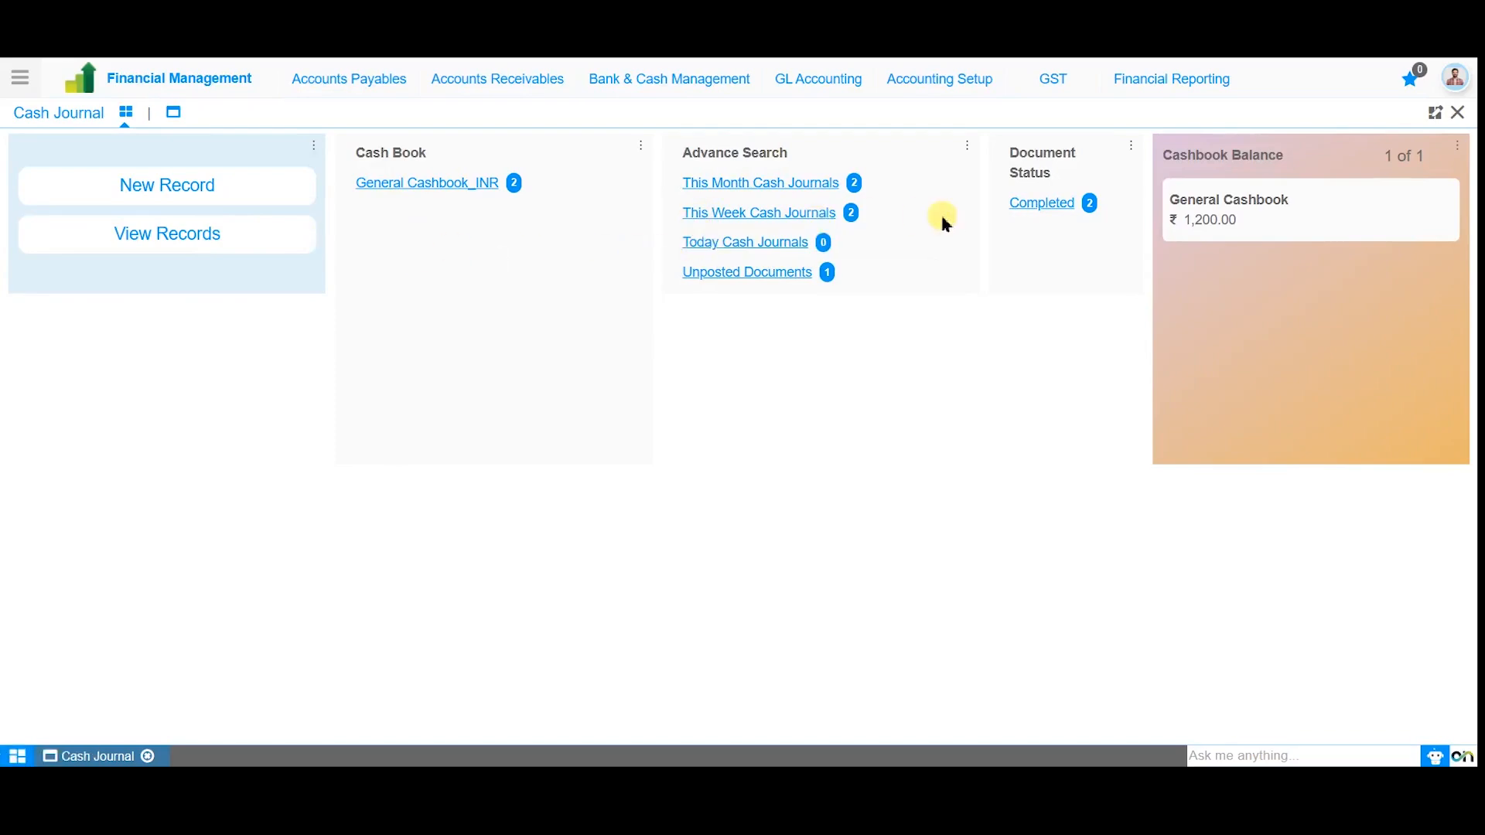
View the General Cashbook_INR journals, return to the Cash Journal overview and reopen the record list.
left_click(444, 194)
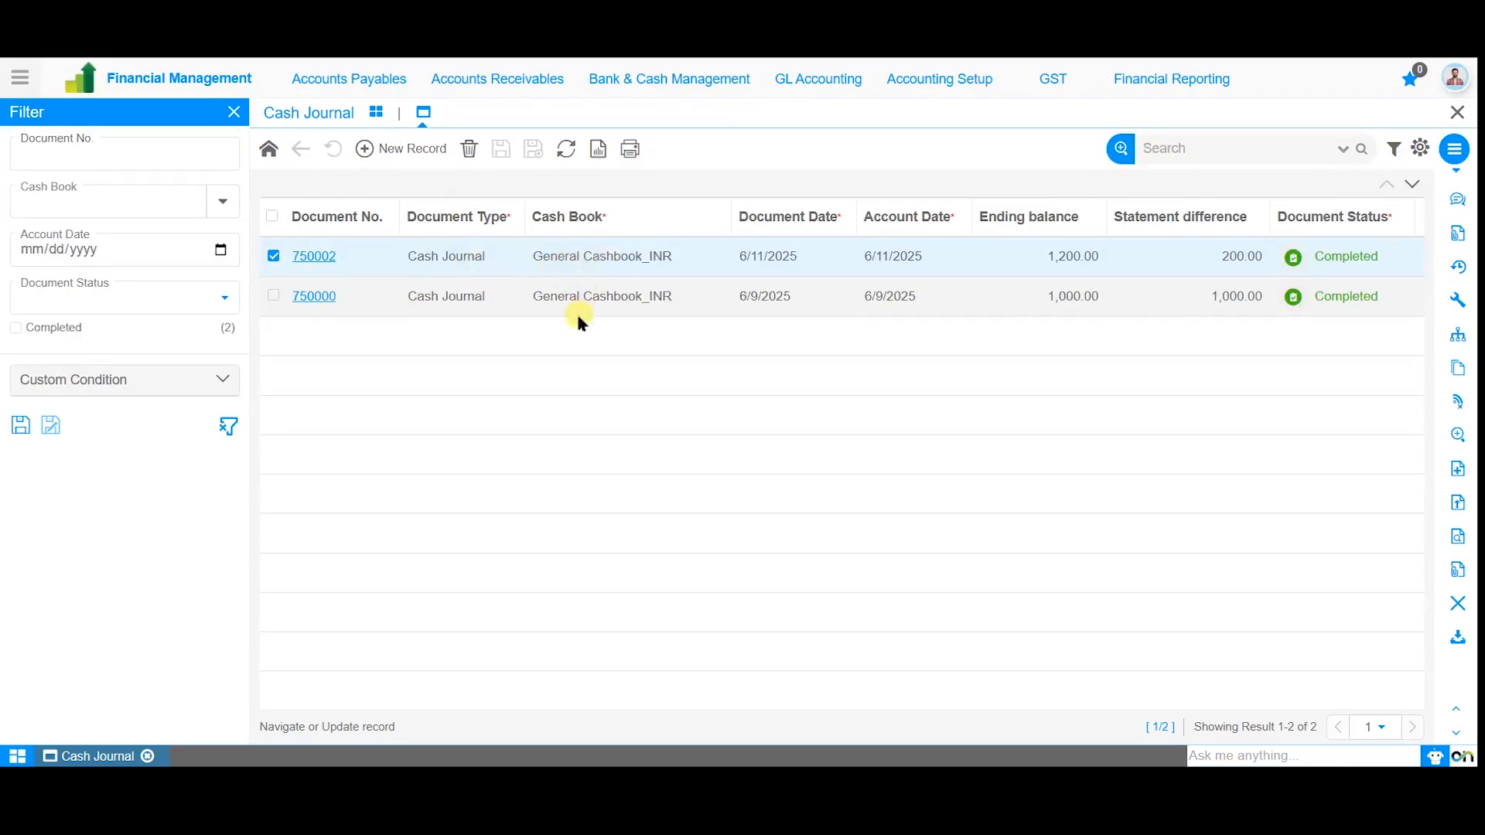
left_click(377, 114)
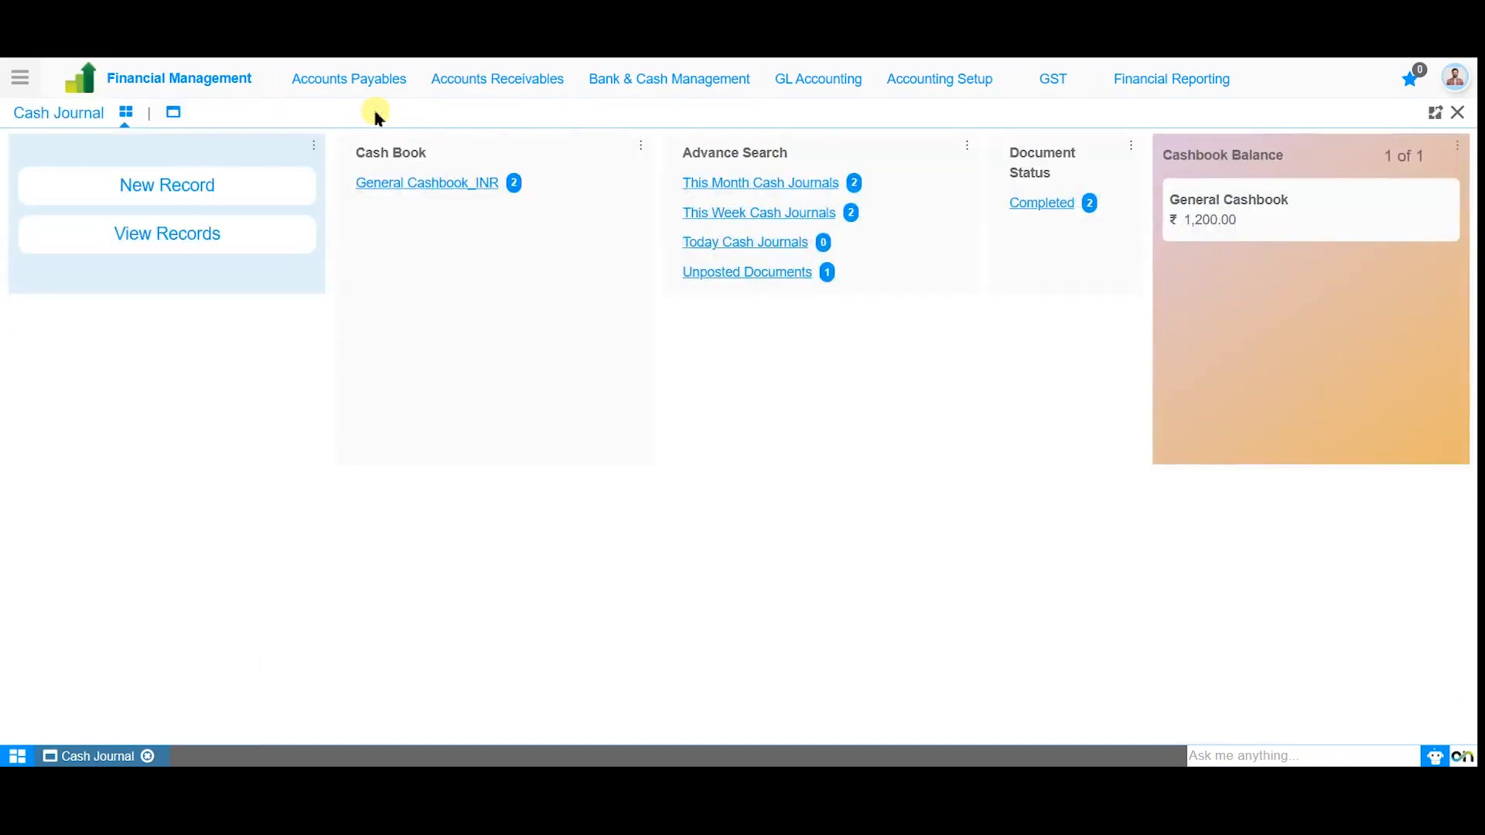
left_click(173, 116)
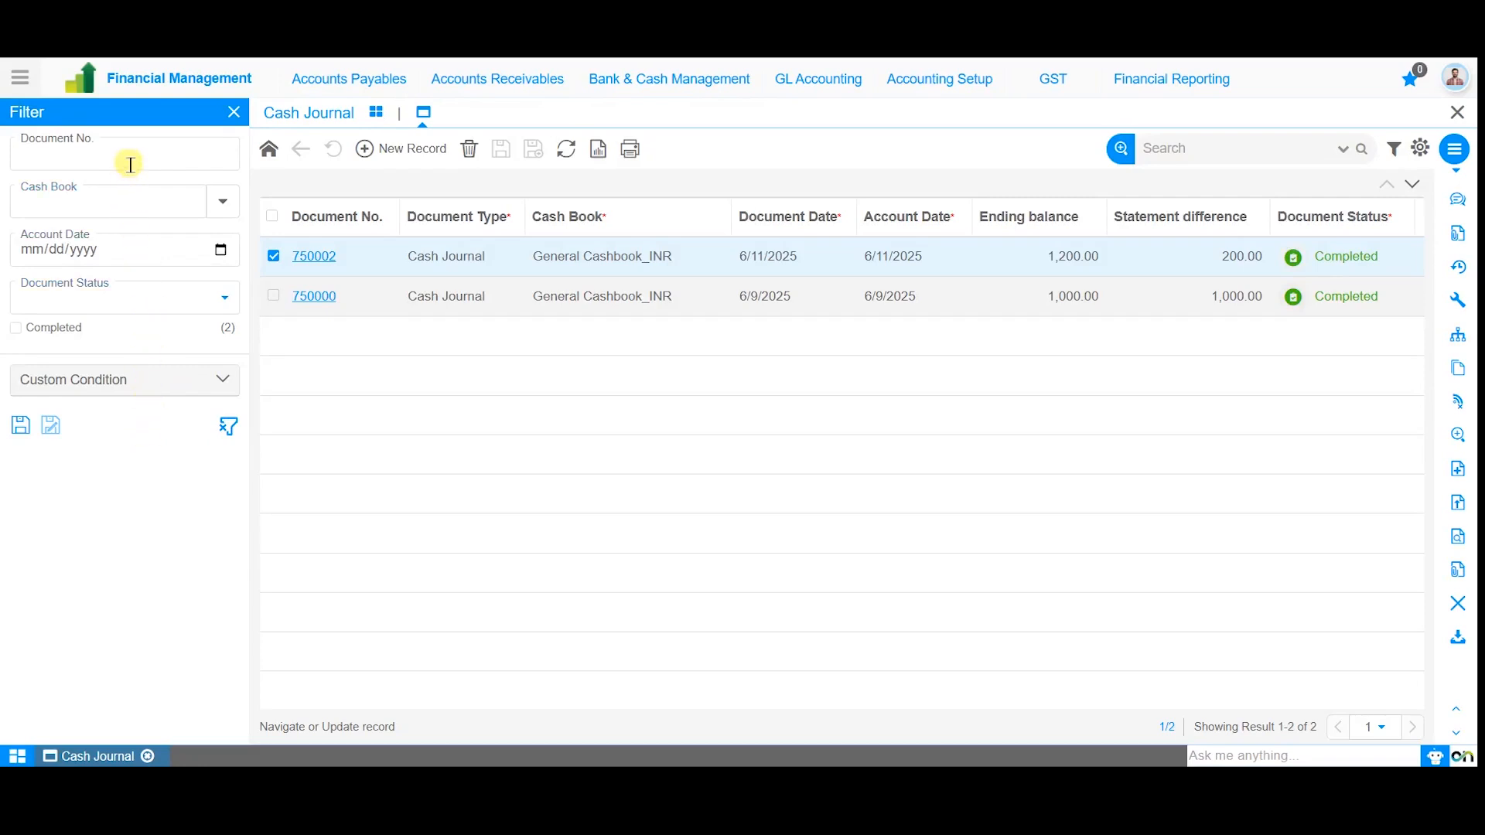
Examine the cash journal filter options, including document status and the custom condition's tab, column and operator choices.
left_click(123, 301)
left_click(122, 301)
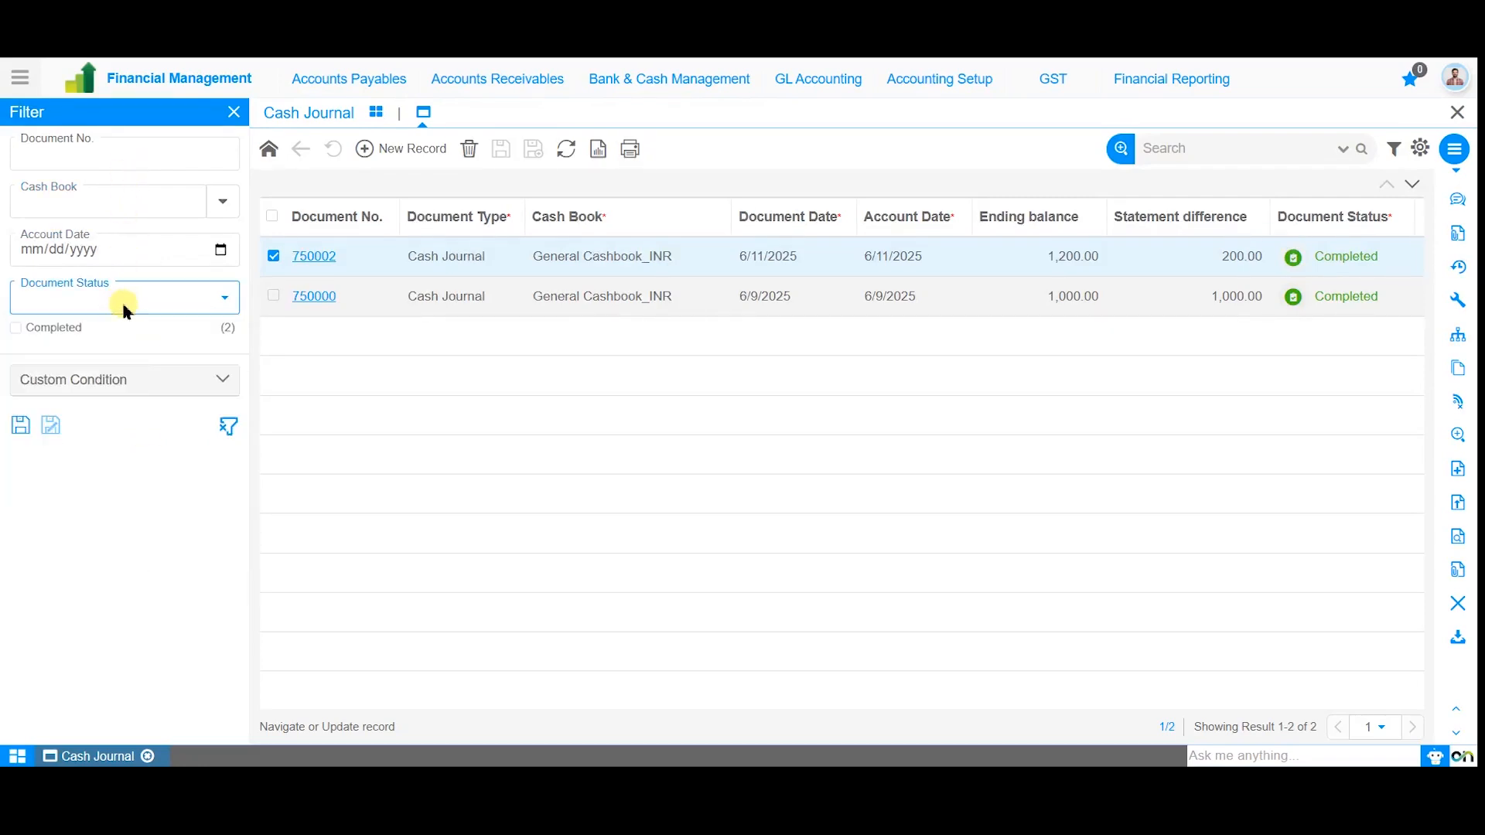
left_click(124, 387)
left_click(133, 427)
left_click(134, 432)
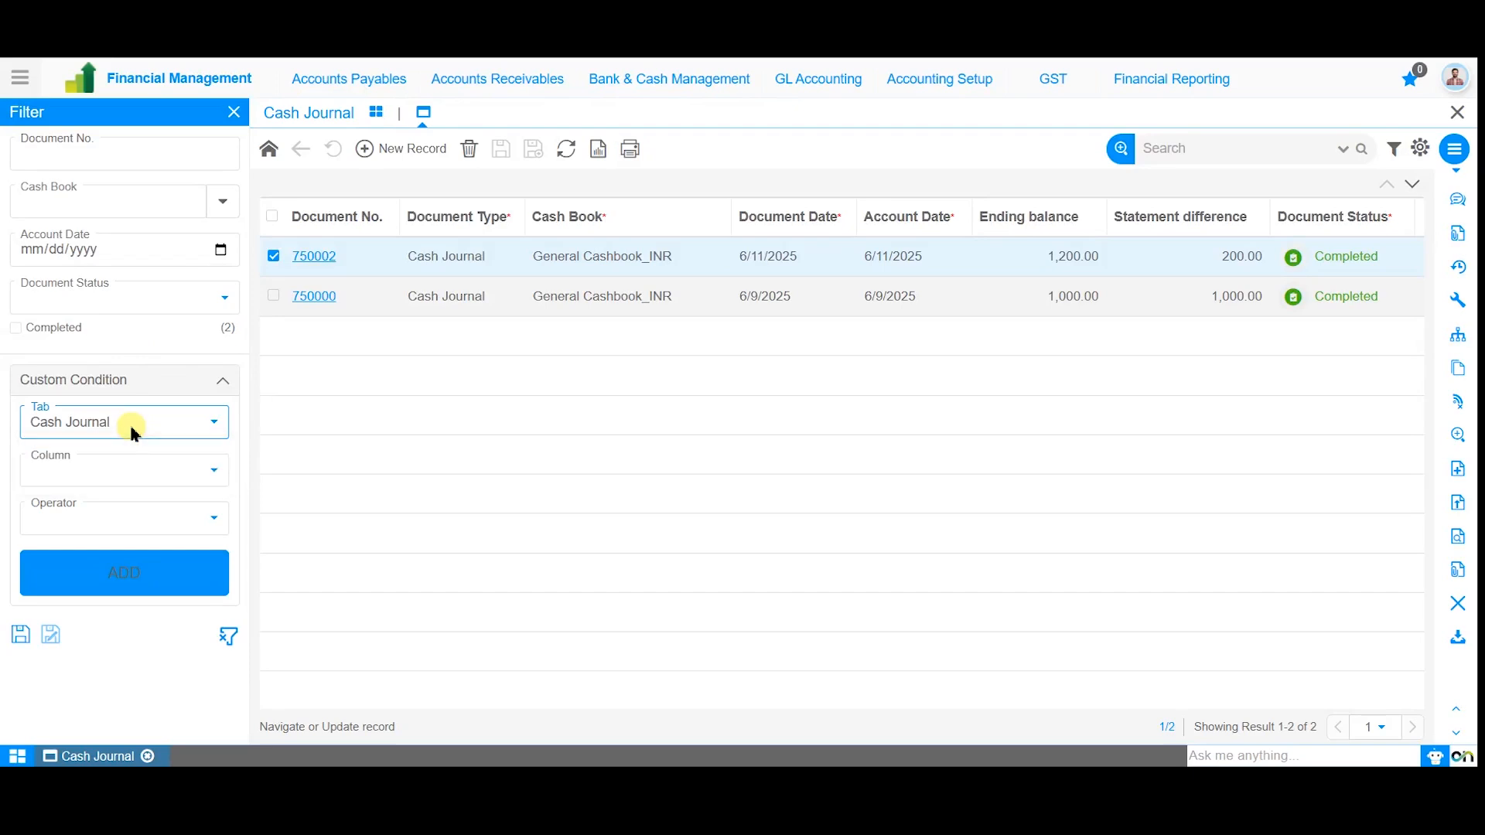
left_click(116, 473)
scroll(116, 473, "down", 3)
left_click(120, 524)
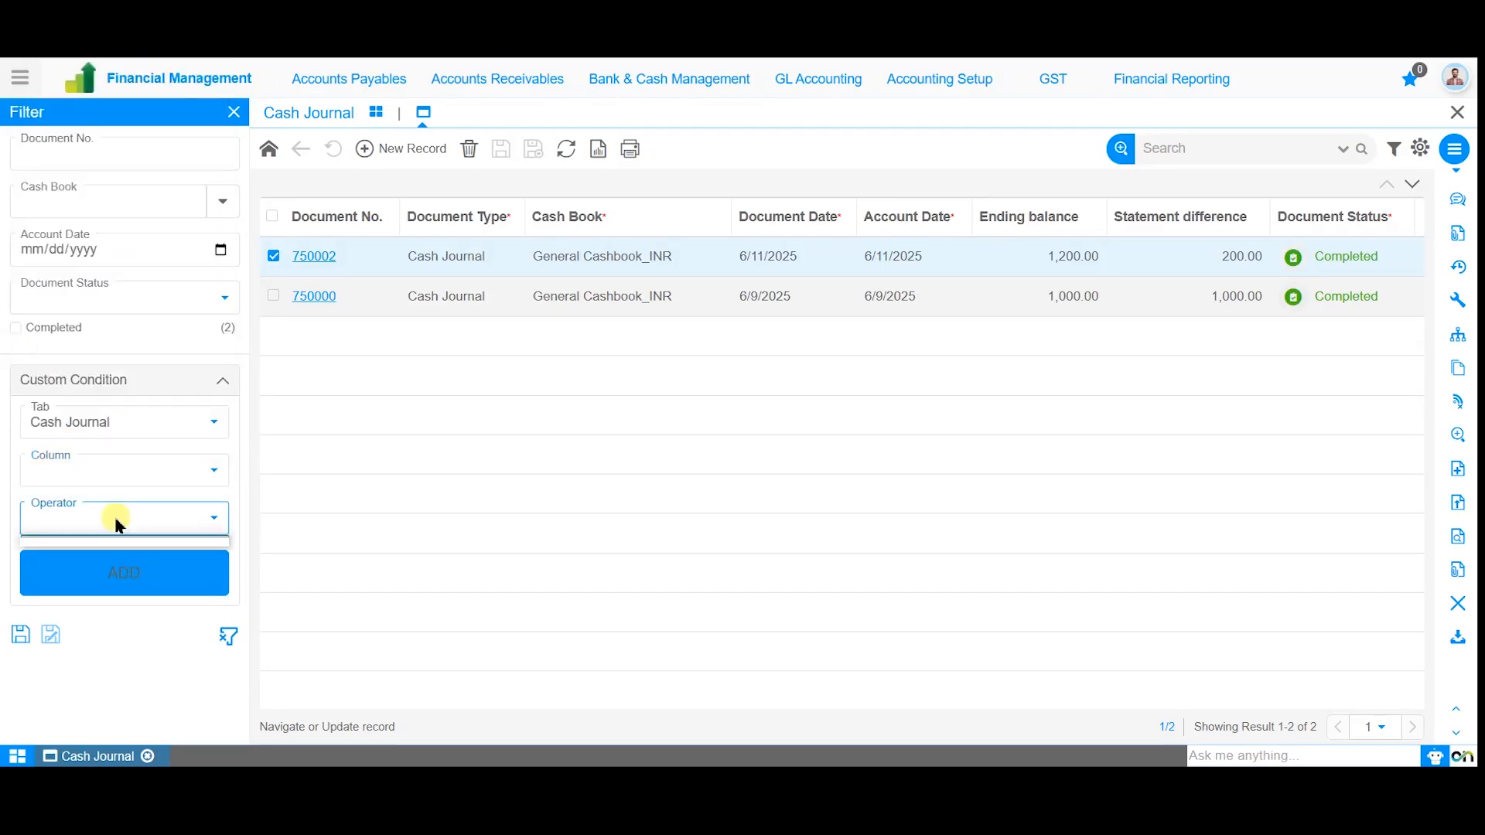
left_click(283, 552)
Start a new cash journal record and disable the organization filter in the user's session settings.
left_click(411, 154)
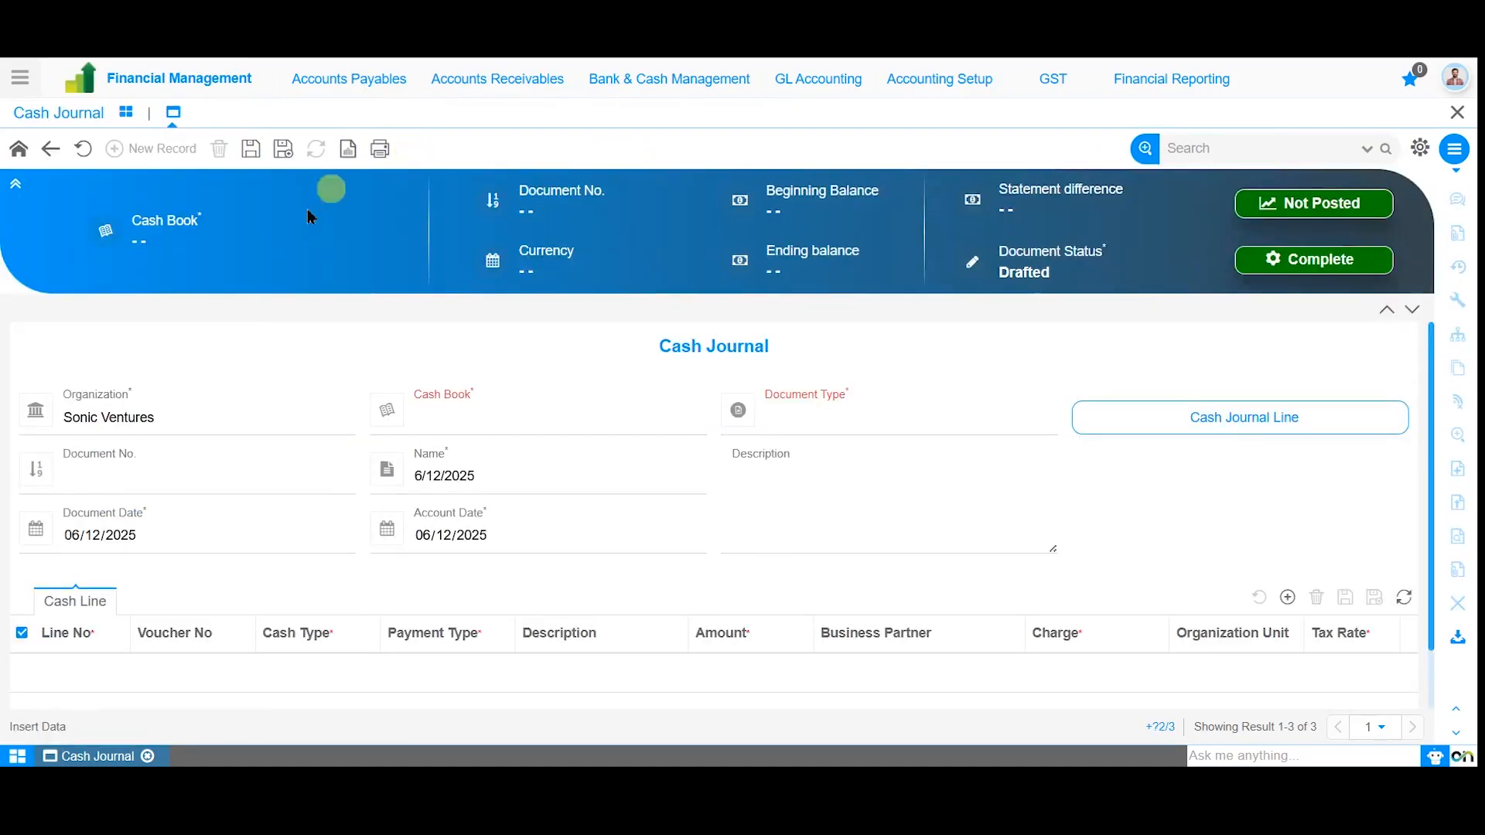
left_click(172, 422)
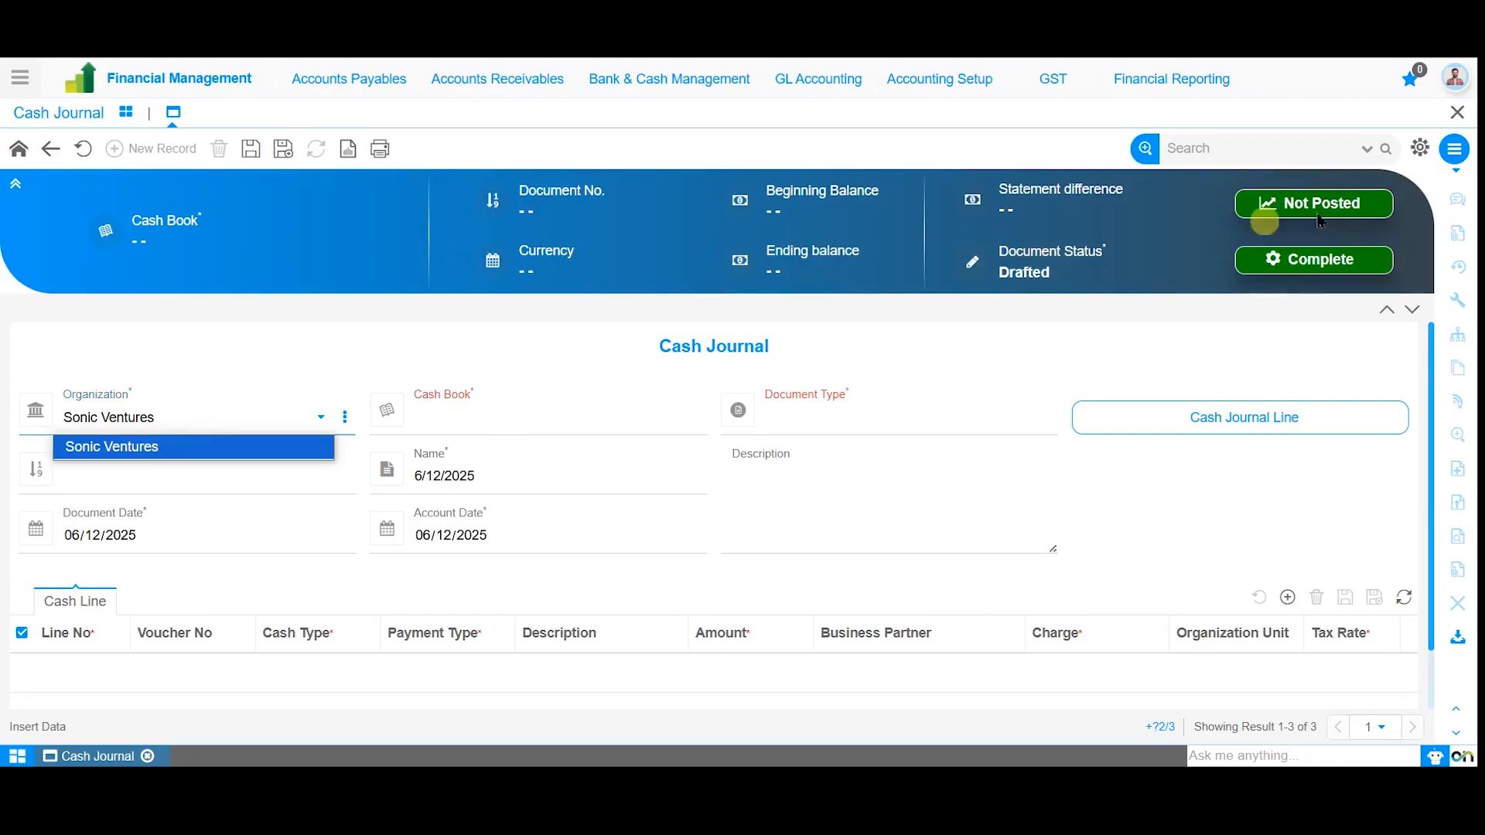
left_click(1455, 77)
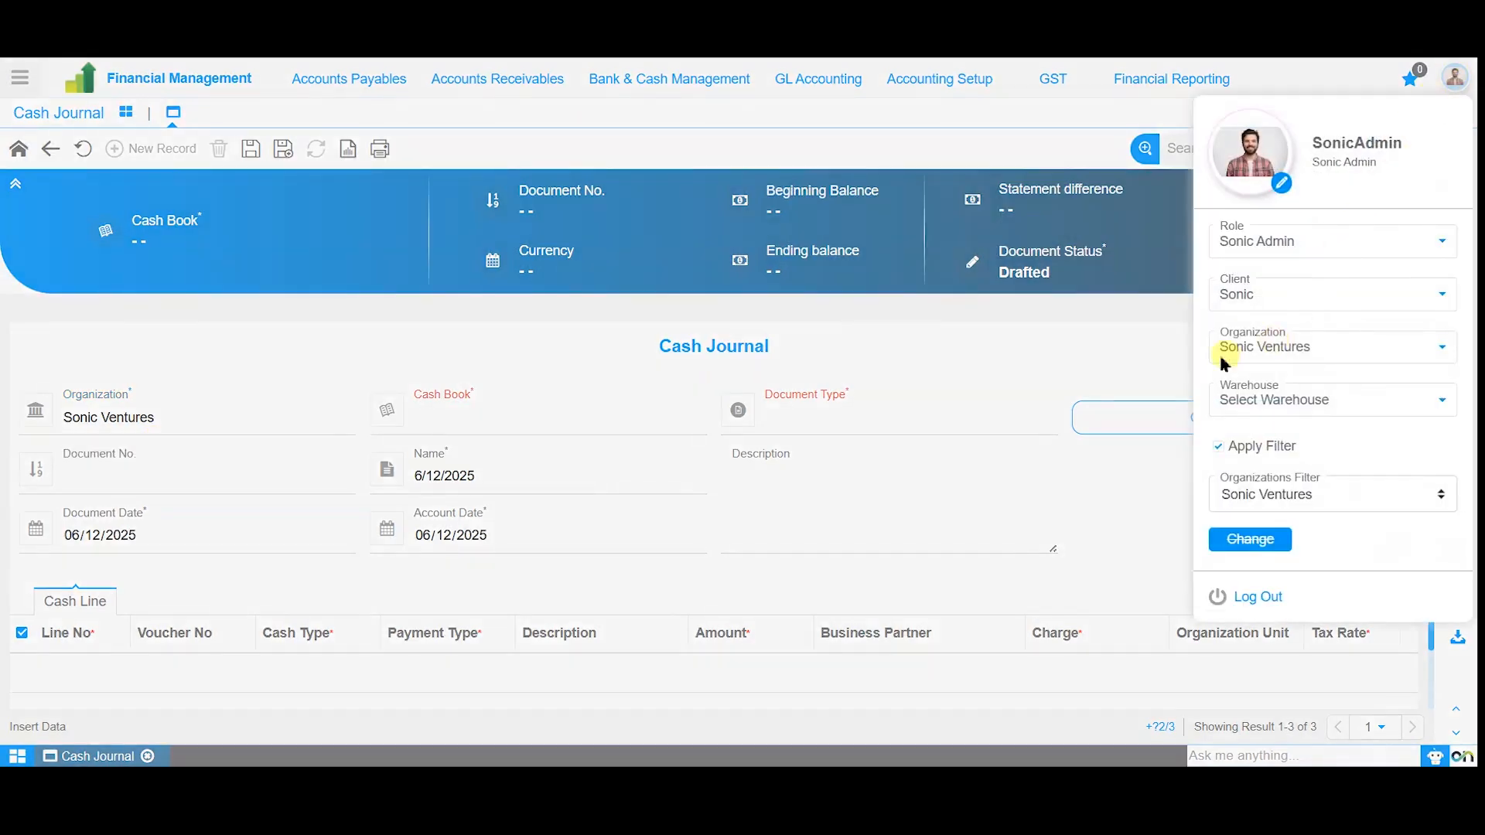
left_click(1217, 448)
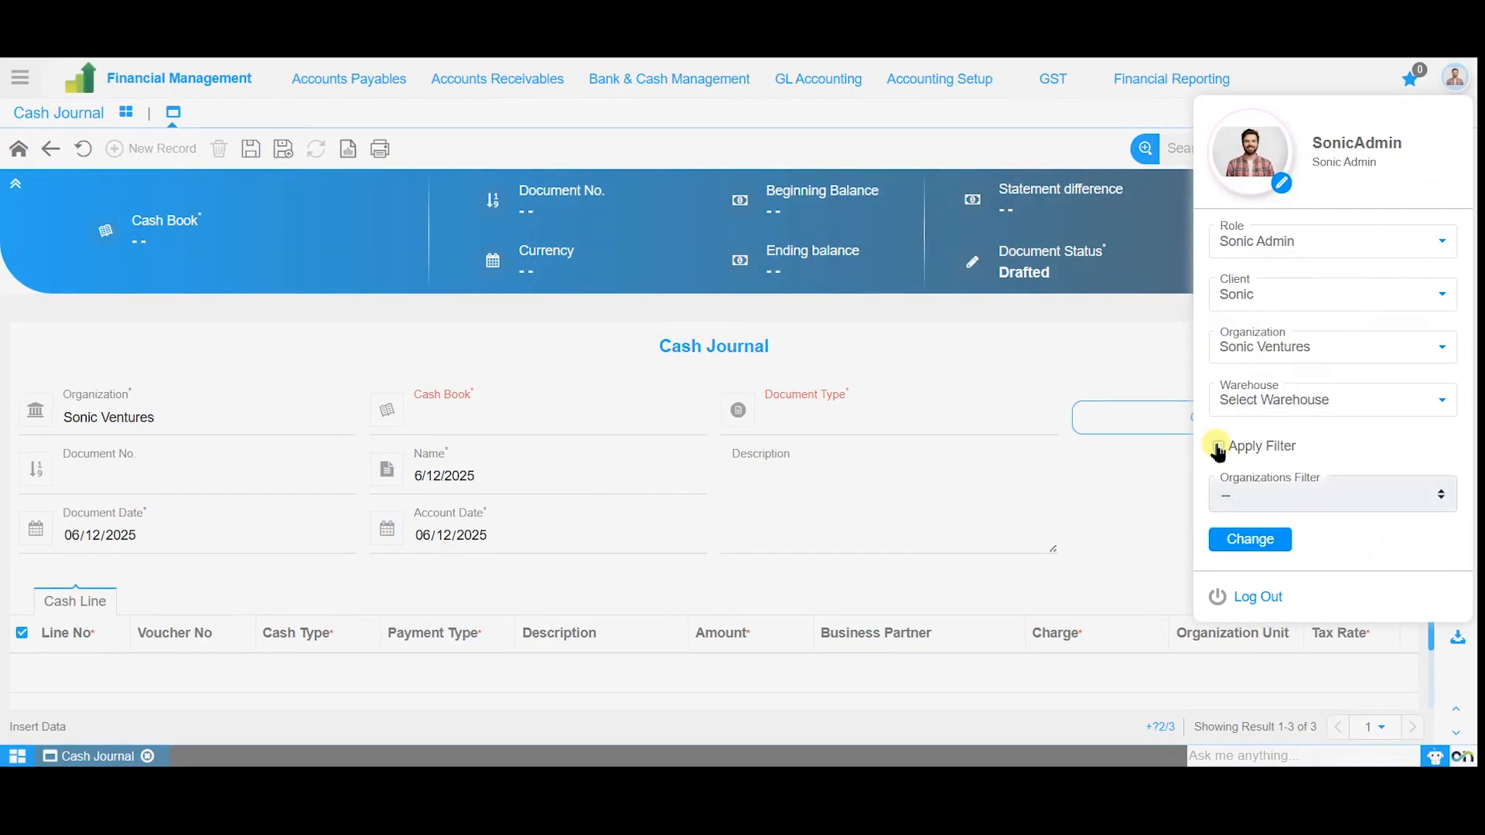
left_click(1248, 541)
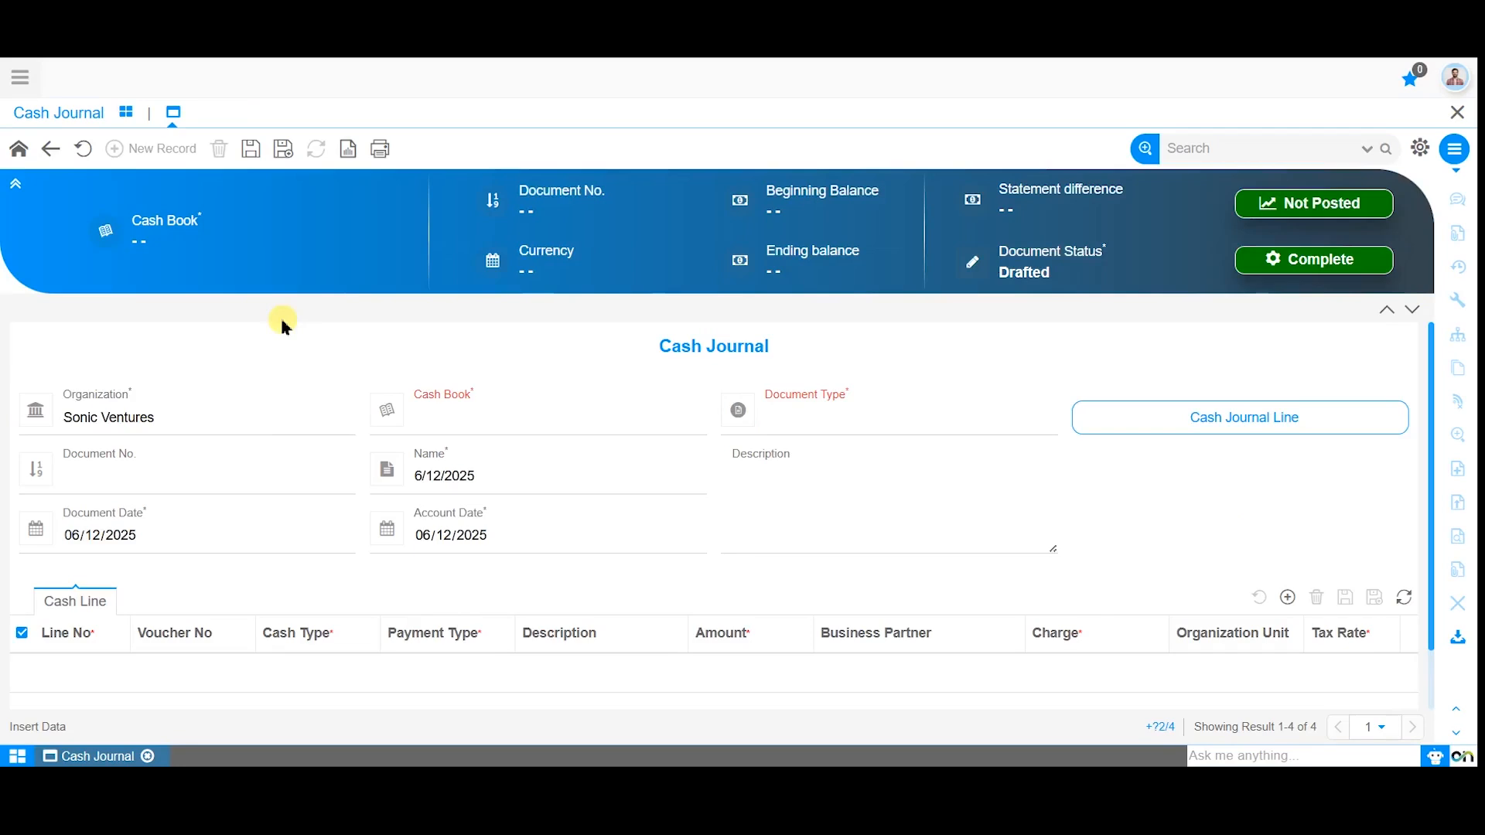
Set the new journal's organization to Sonic Ventures, cash book to General Cashbook_INR and document type to Cash Journal.
left_click(248, 422)
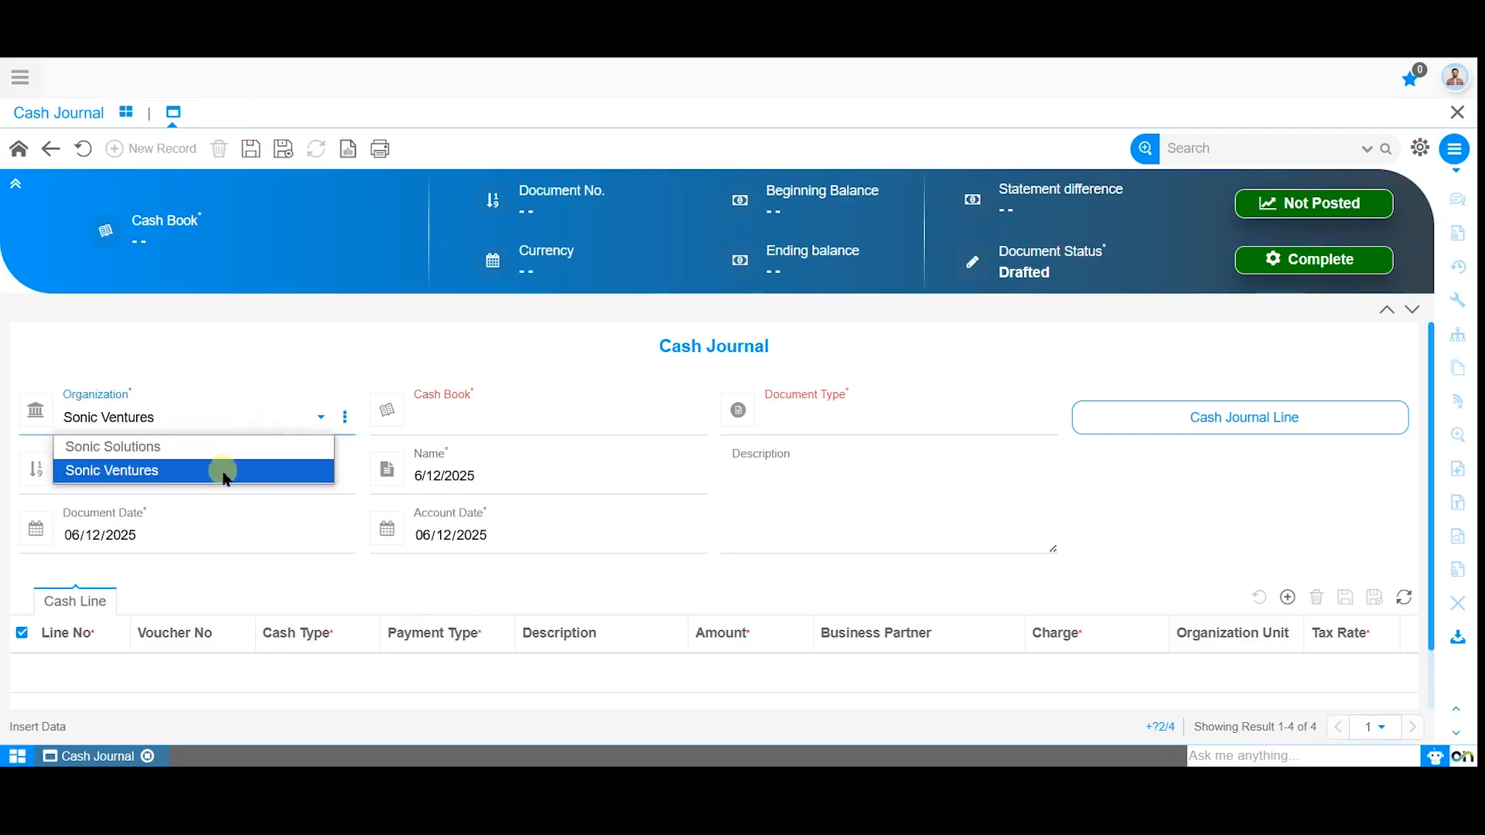
left_click(224, 473)
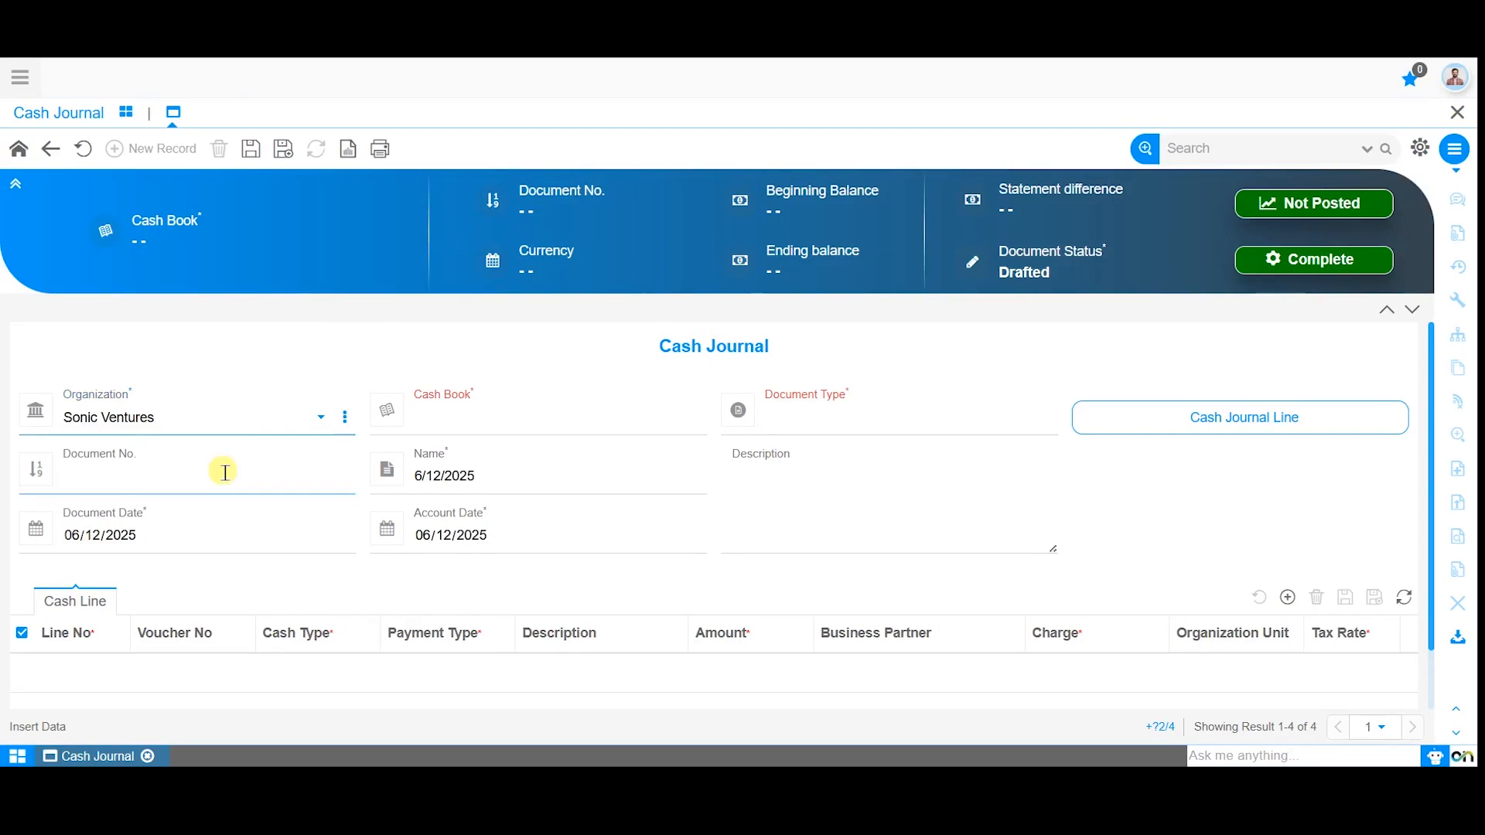
left_click(475, 409)
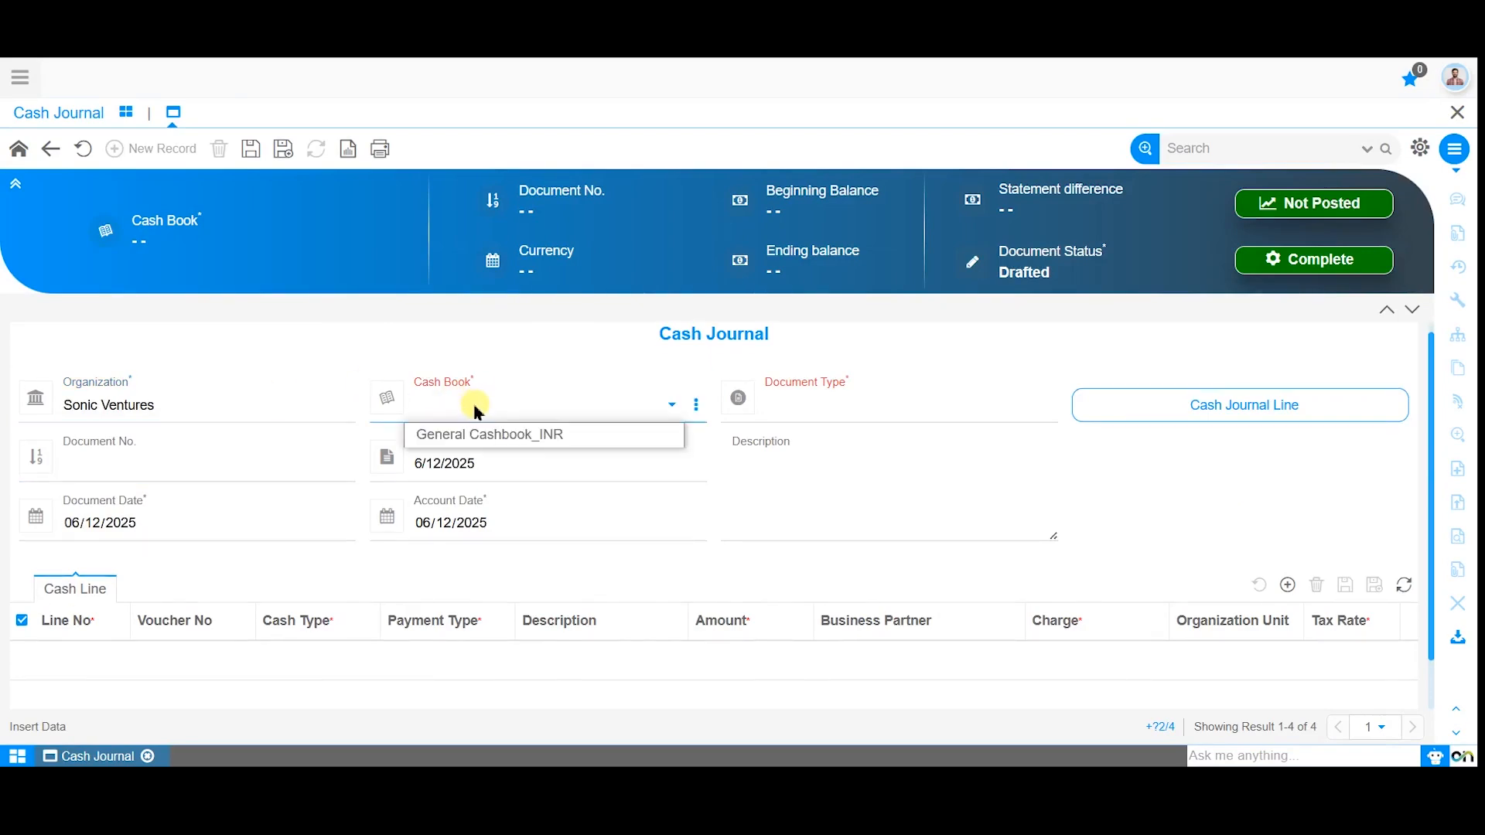
left_click(503, 438)
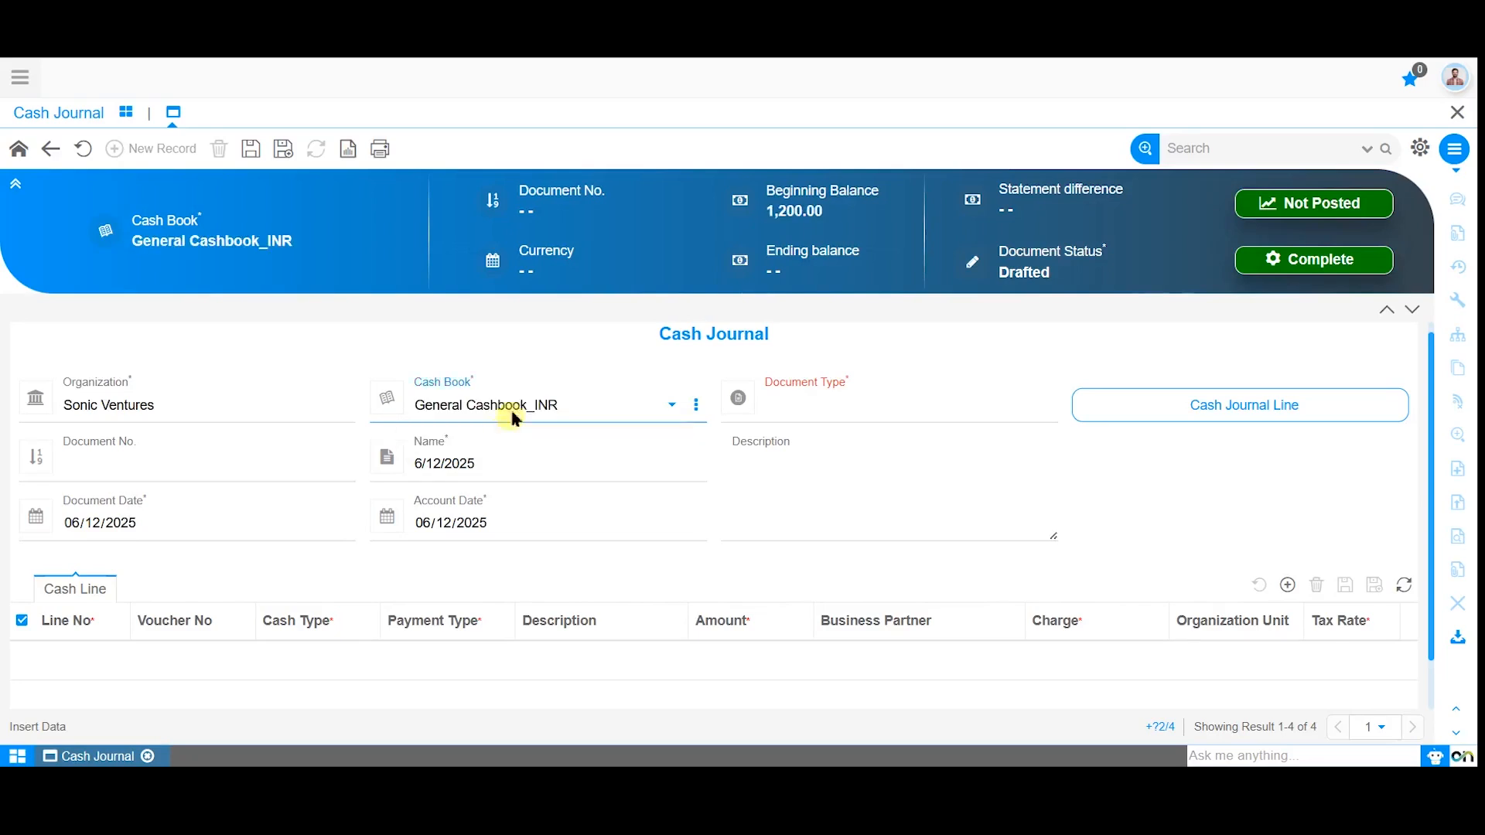
left_click(843, 423)
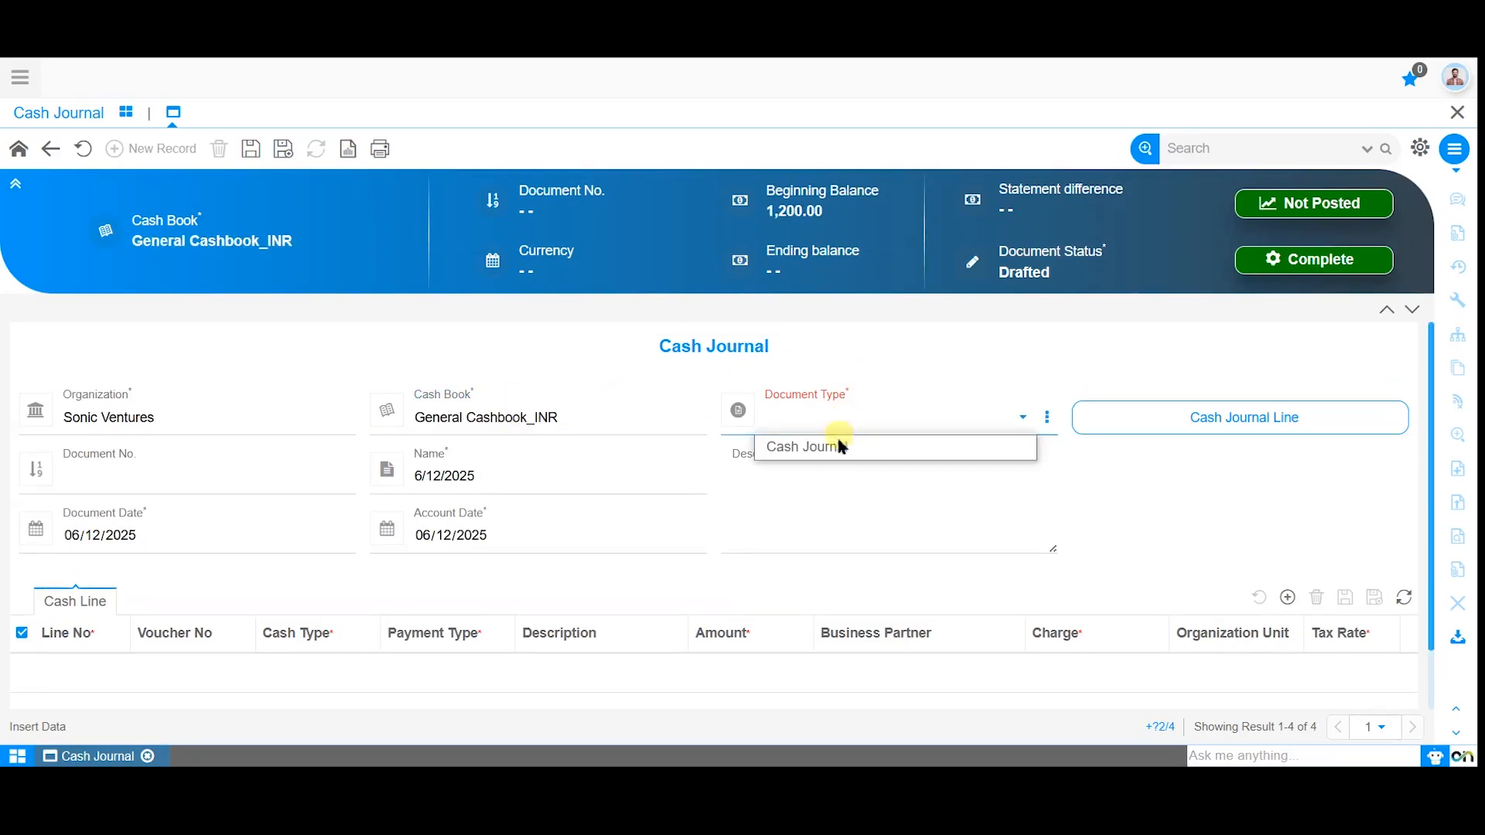
left_click(840, 442)
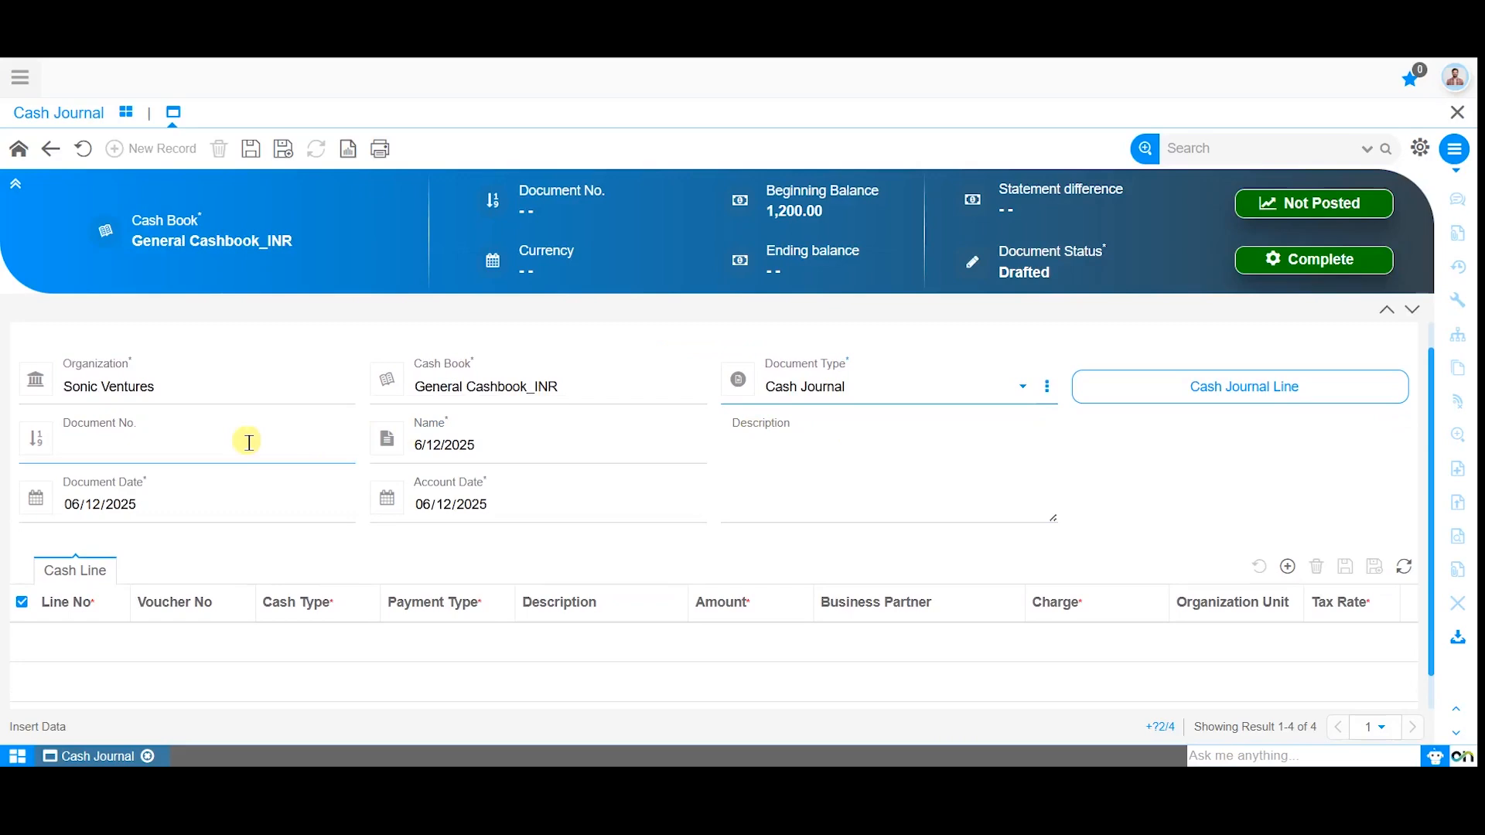
Name the new cash journal "Cash journal for 12th june".
left_click(248, 442)
left_click(385, 439)
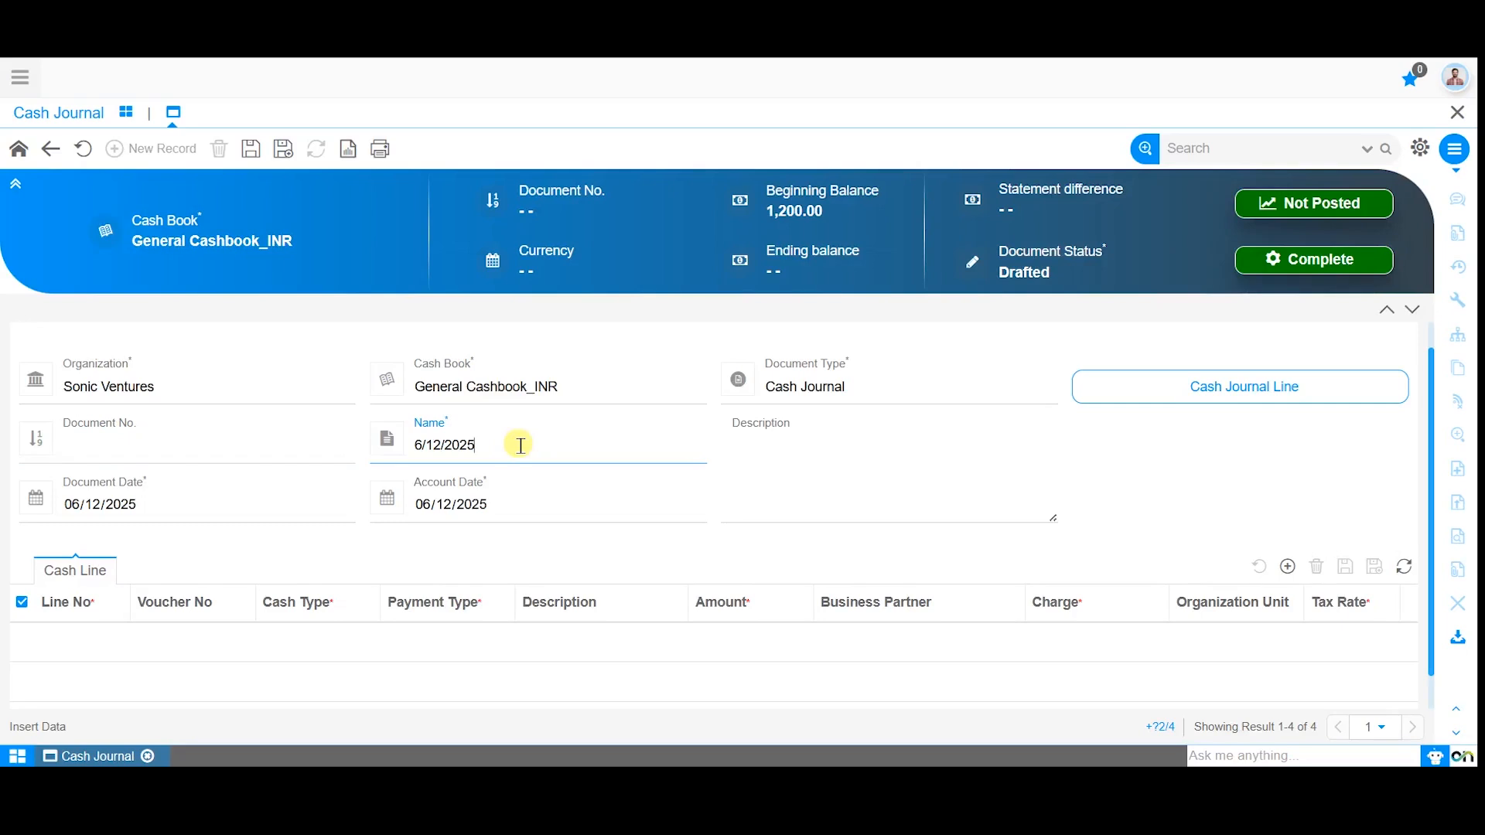
key("BackSpace")
key("BackSpace")
key("BackSpace")
key("BackSpace")
key("BackSpace")
key("BackSpace")
key("BackSpace")
key("BackSpace")
key("BackSpace")
type("Cash journal for 12th june")
left_click(348, 553)
Review the journal's document date, account date and description fields, and save the record.
left_click(244, 511)
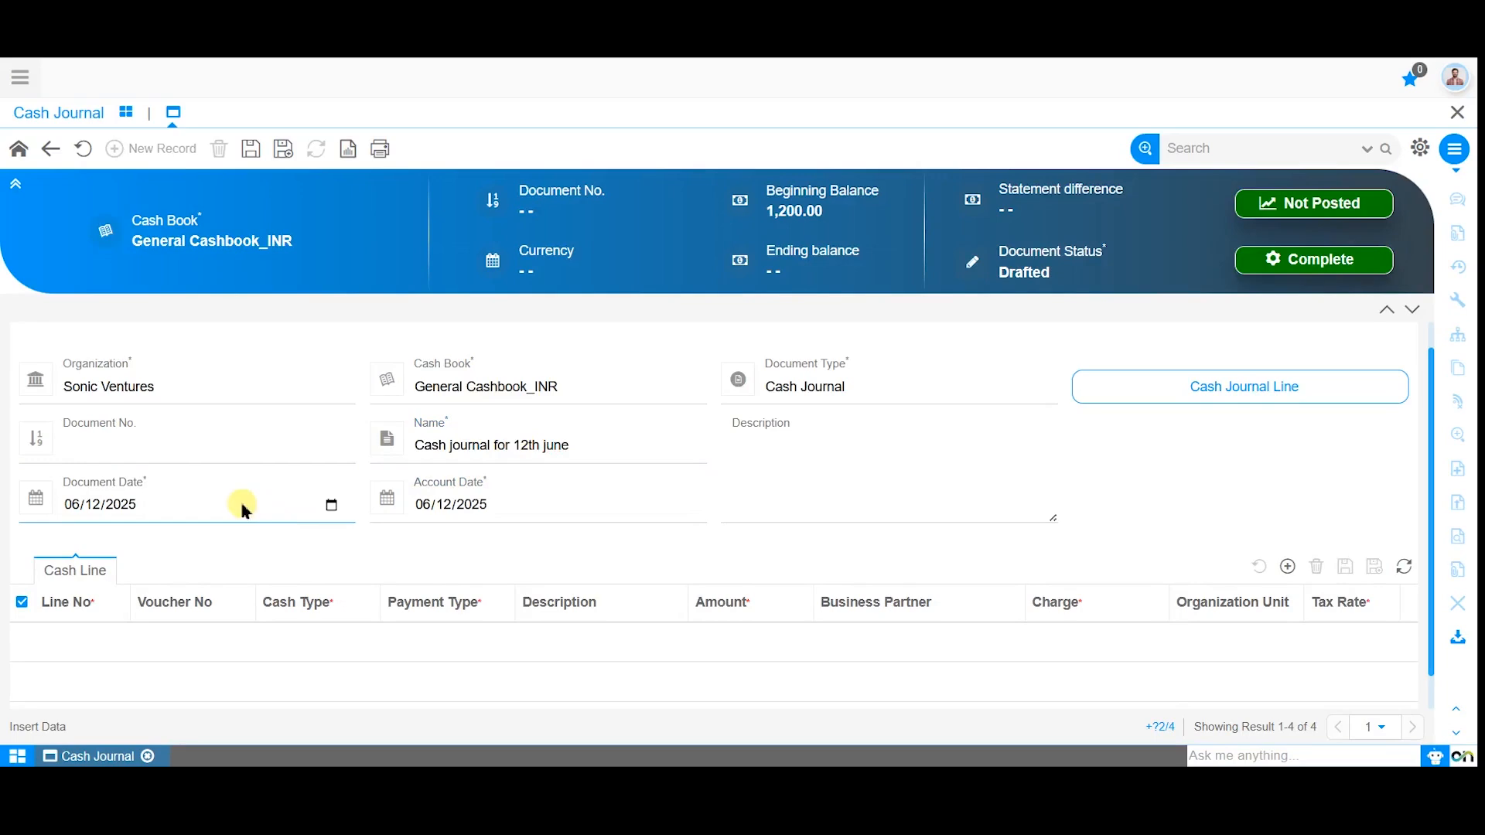
left_click(441, 514)
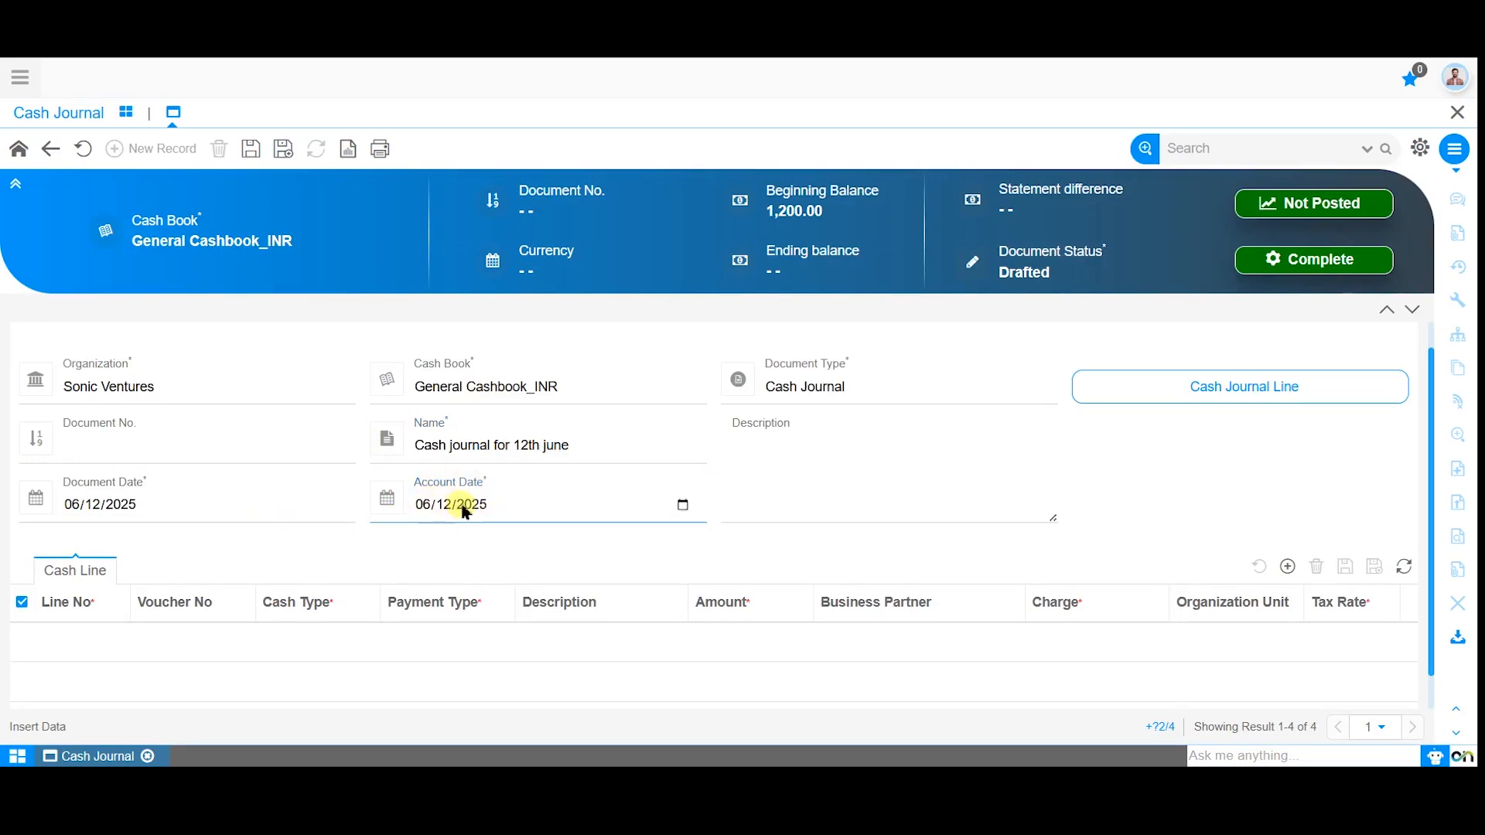
left_click(507, 526)
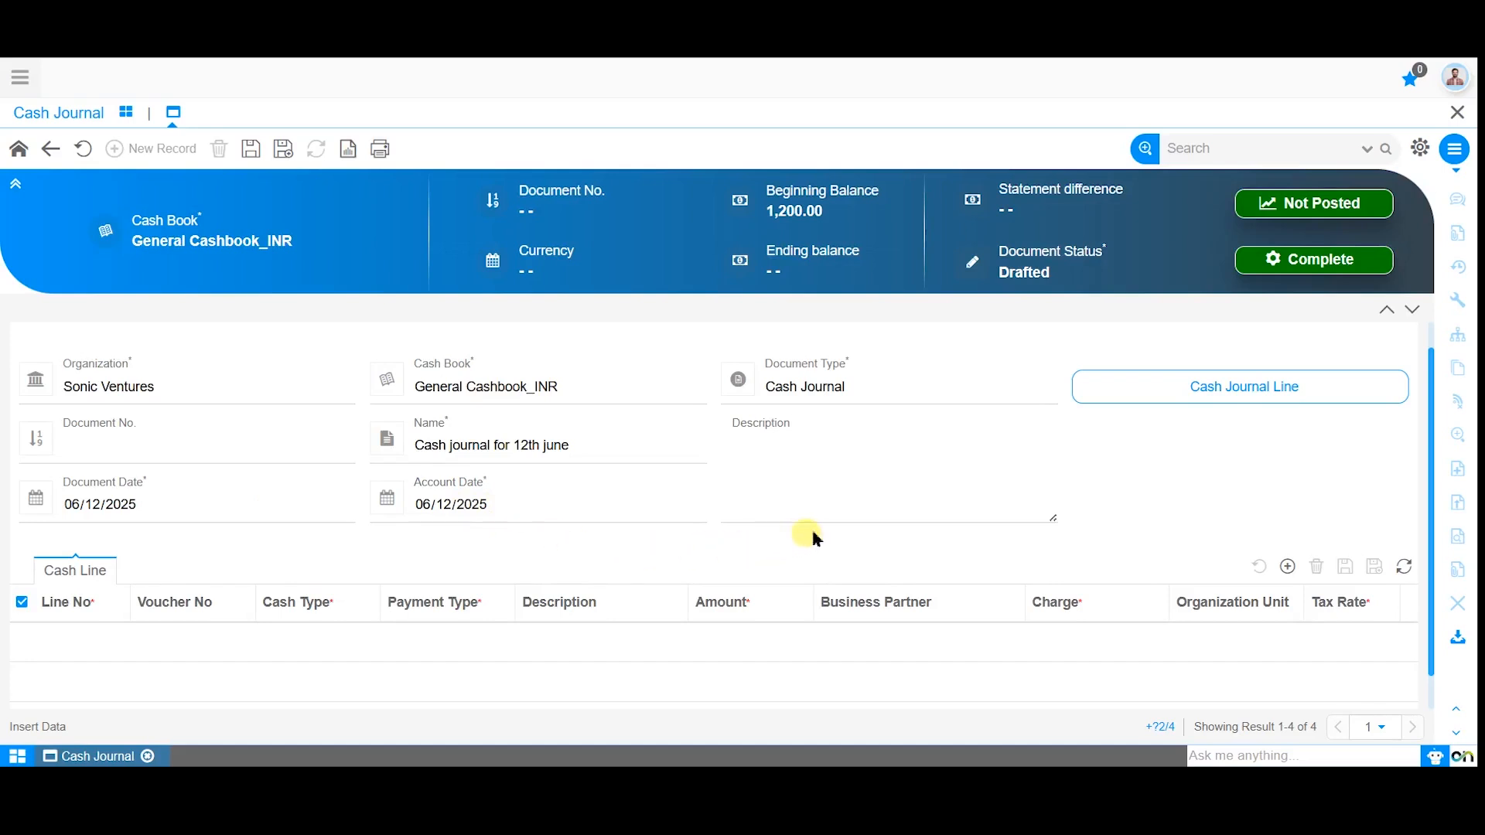
left_click(849, 507)
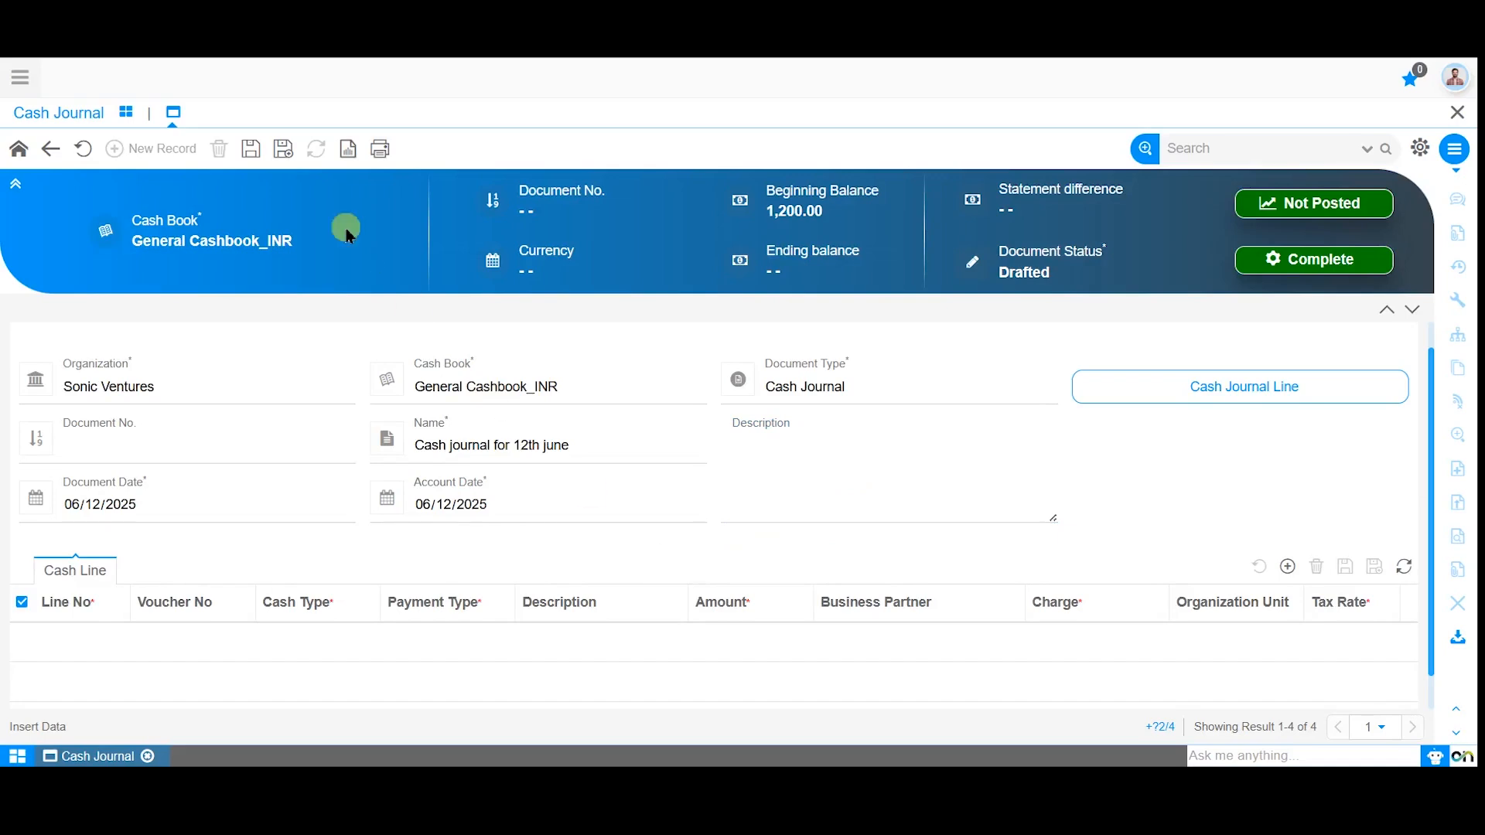
left_click(251, 149)
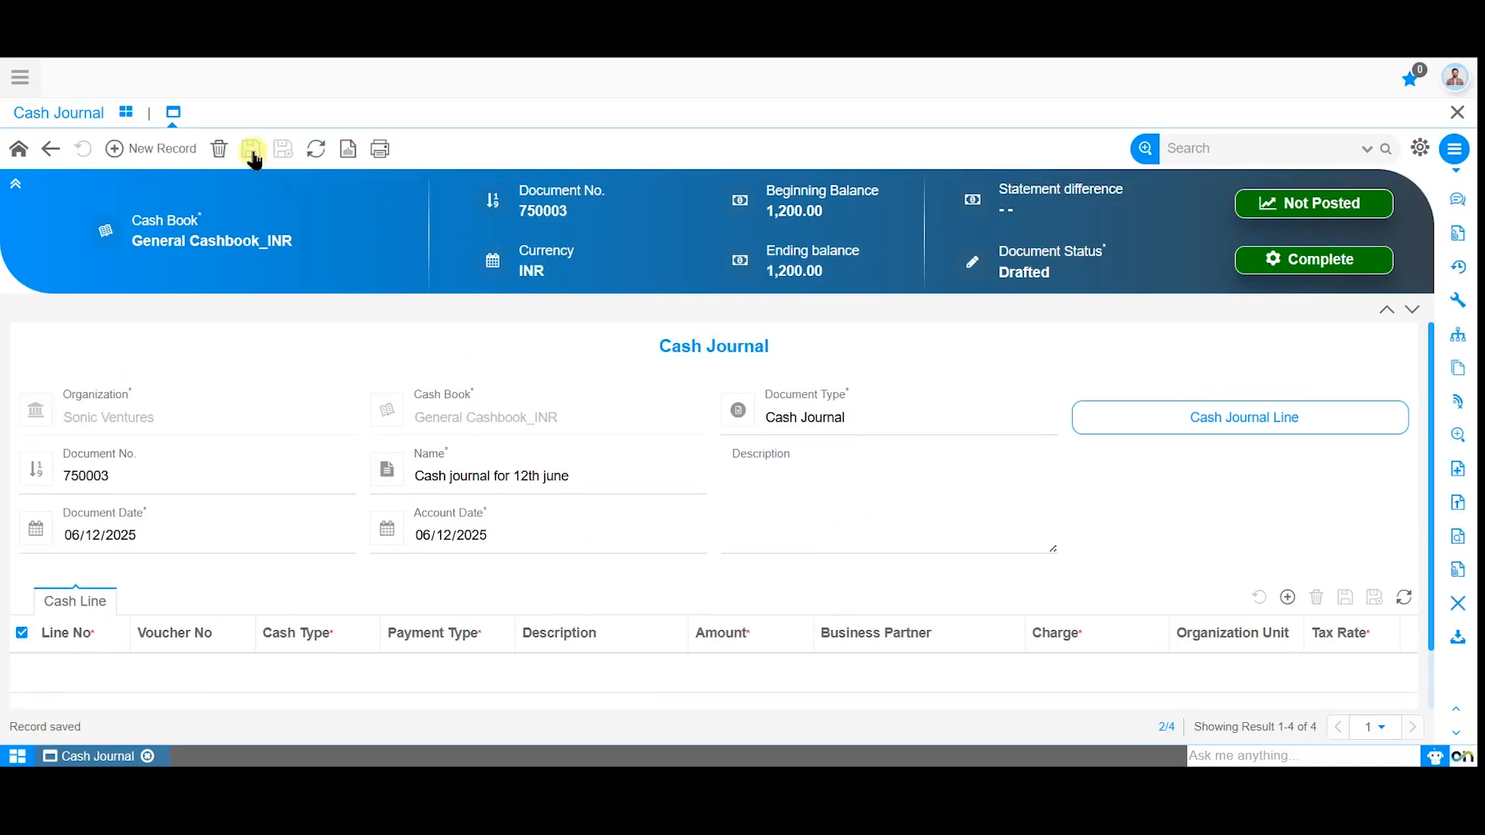
Open the journal's cash lines and add a new line, reviewing its line number, voucher number and organization unit fields.
left_click(1195, 427)
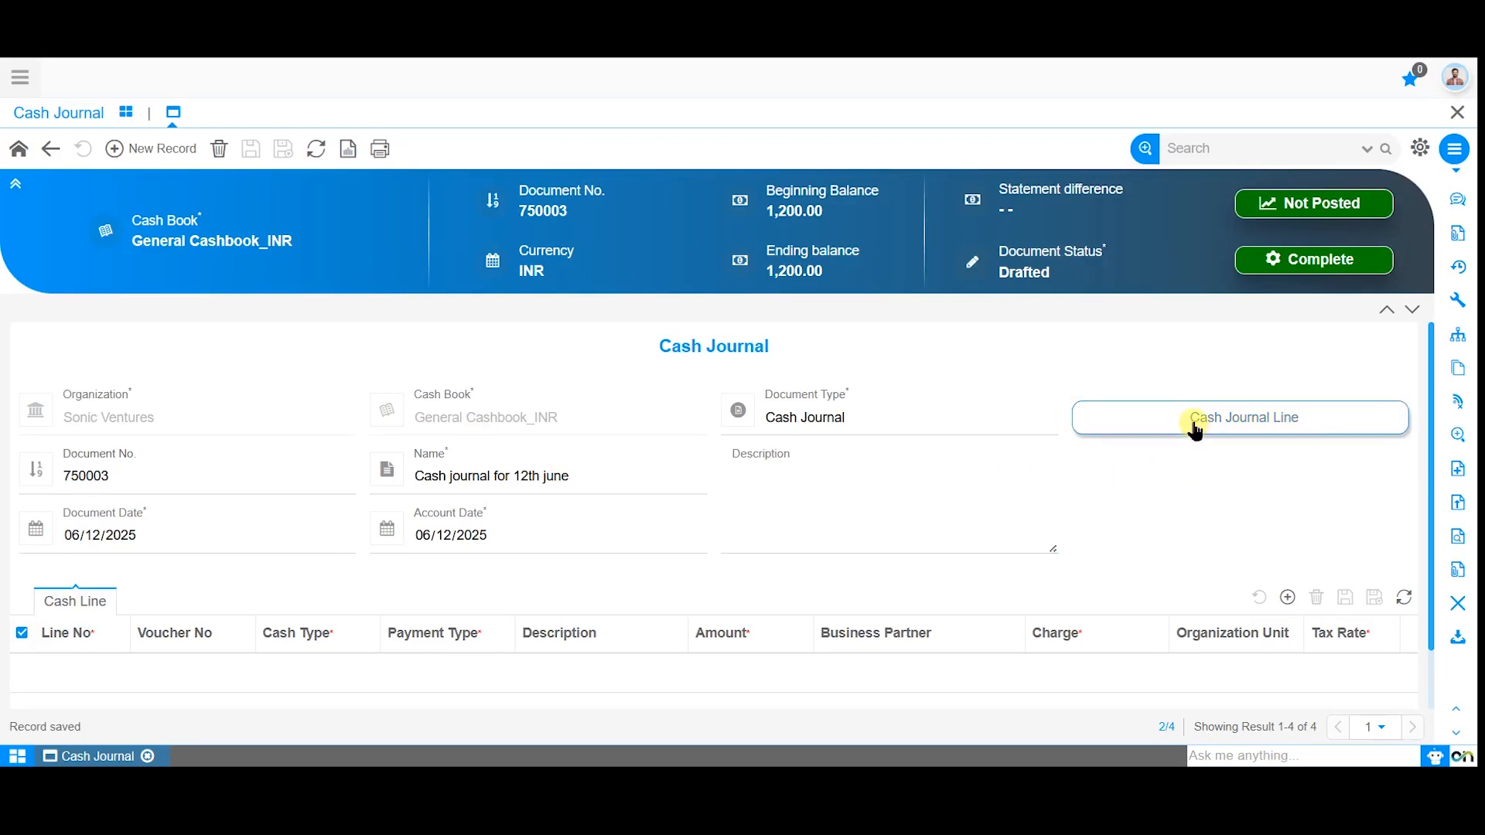
left_click(180, 162)
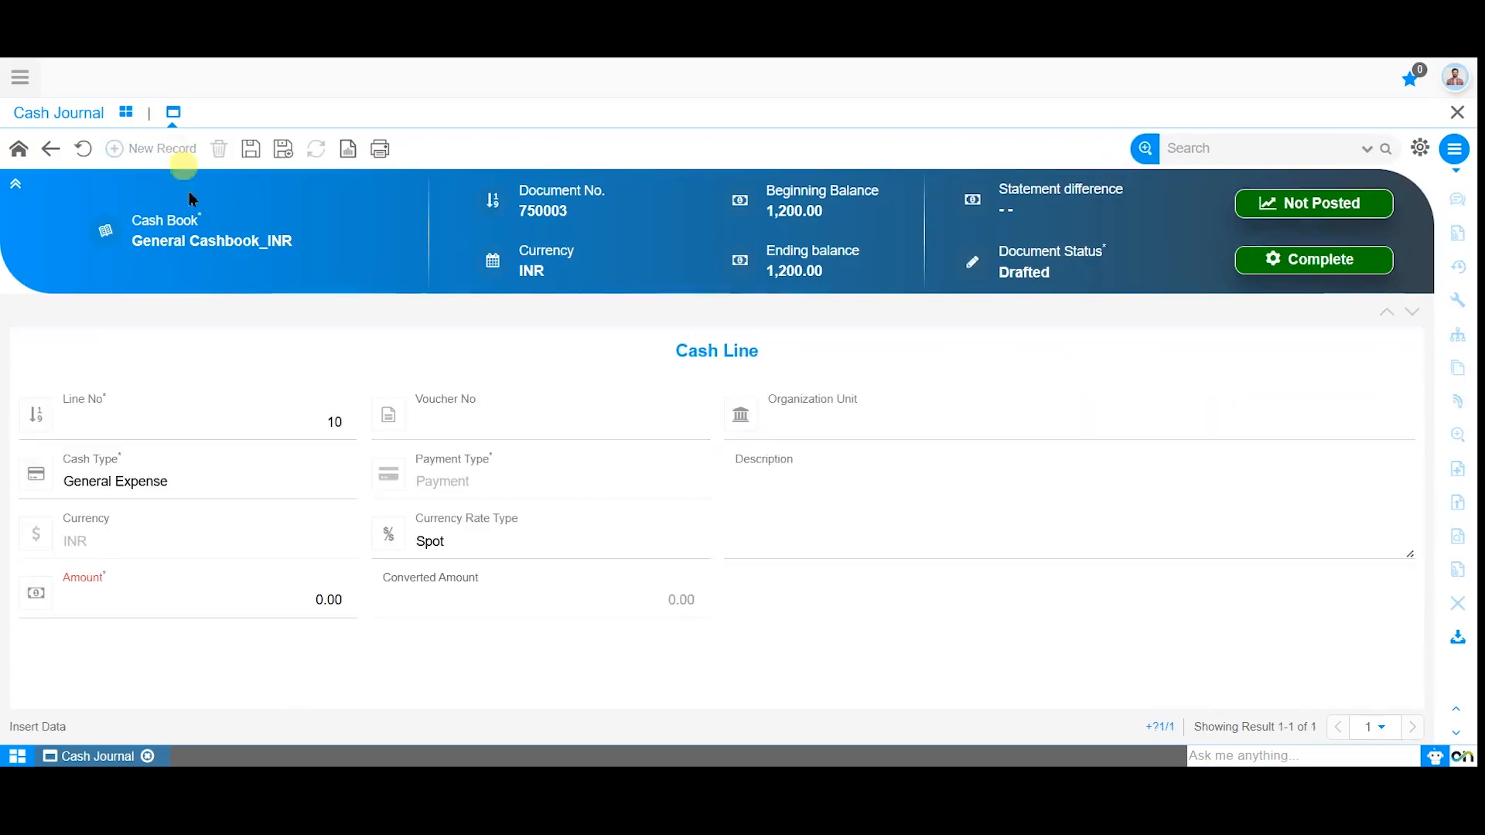
left_click(243, 420)
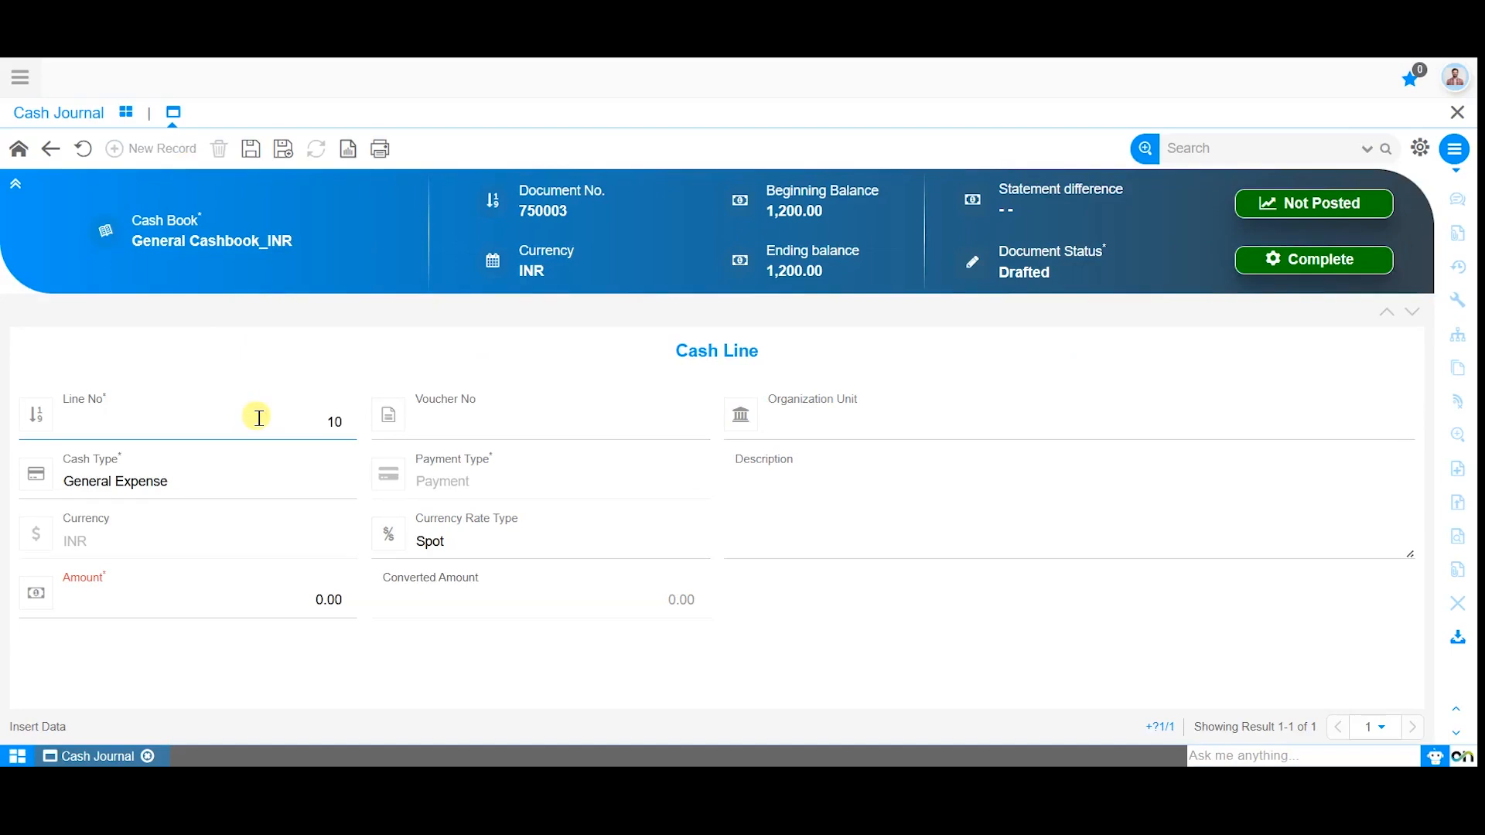
left_click(487, 418)
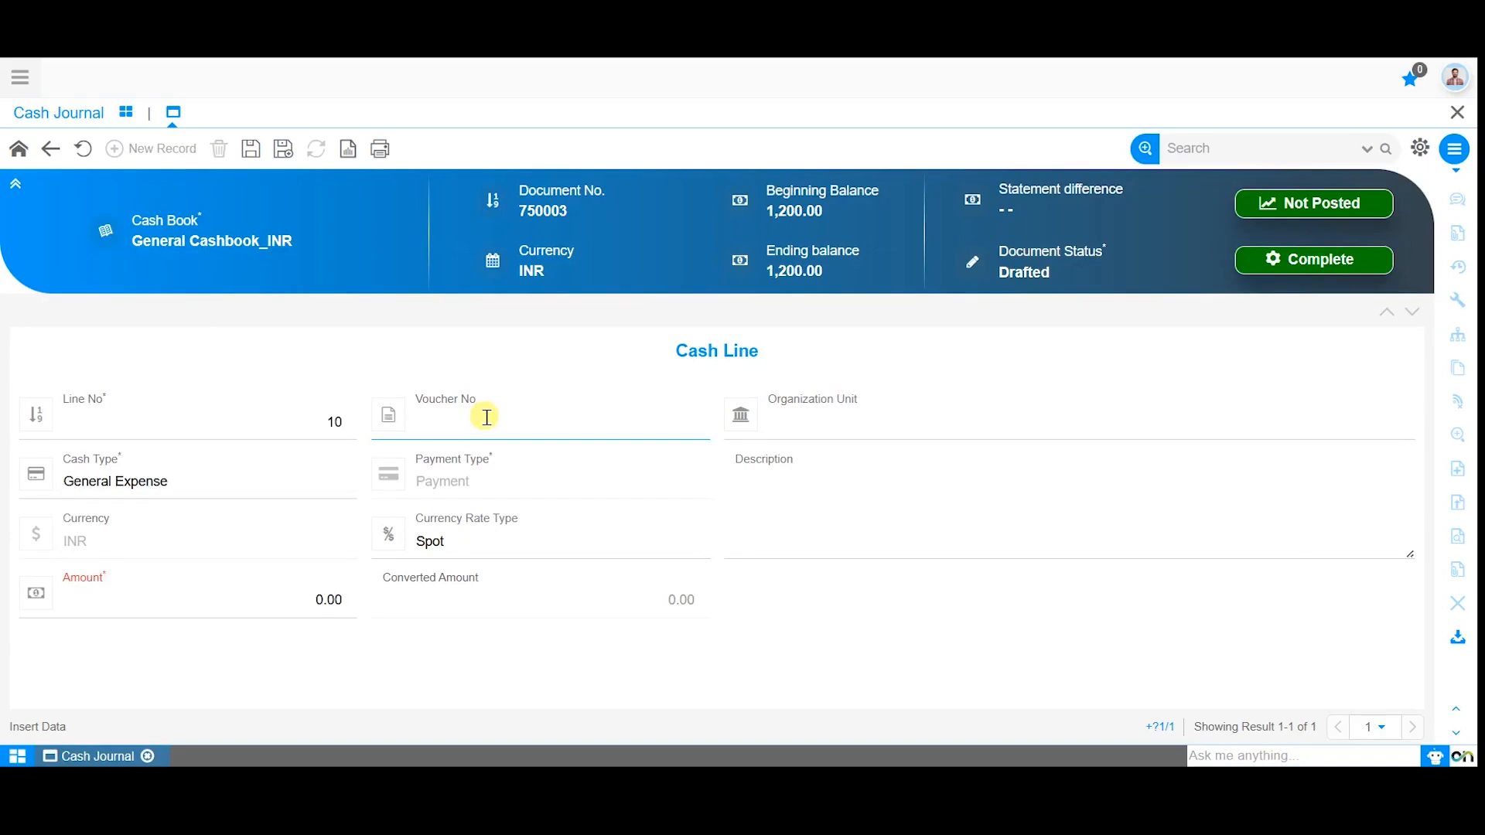
left_click(769, 392)
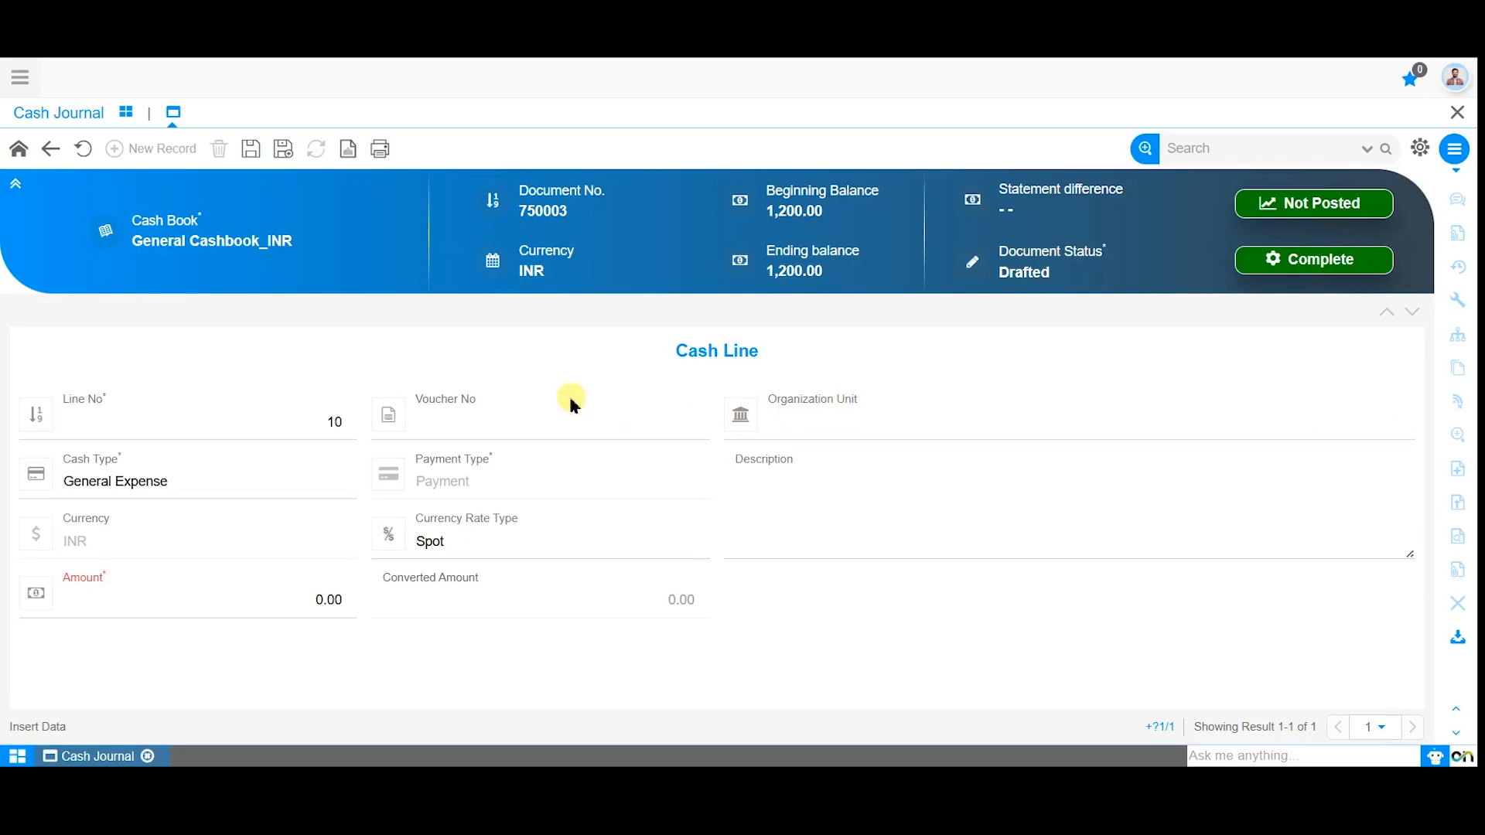
Set the cash line's cash type to Business Partner and its payment type to Receipt.
left_click(205, 491)
left_click(190, 532)
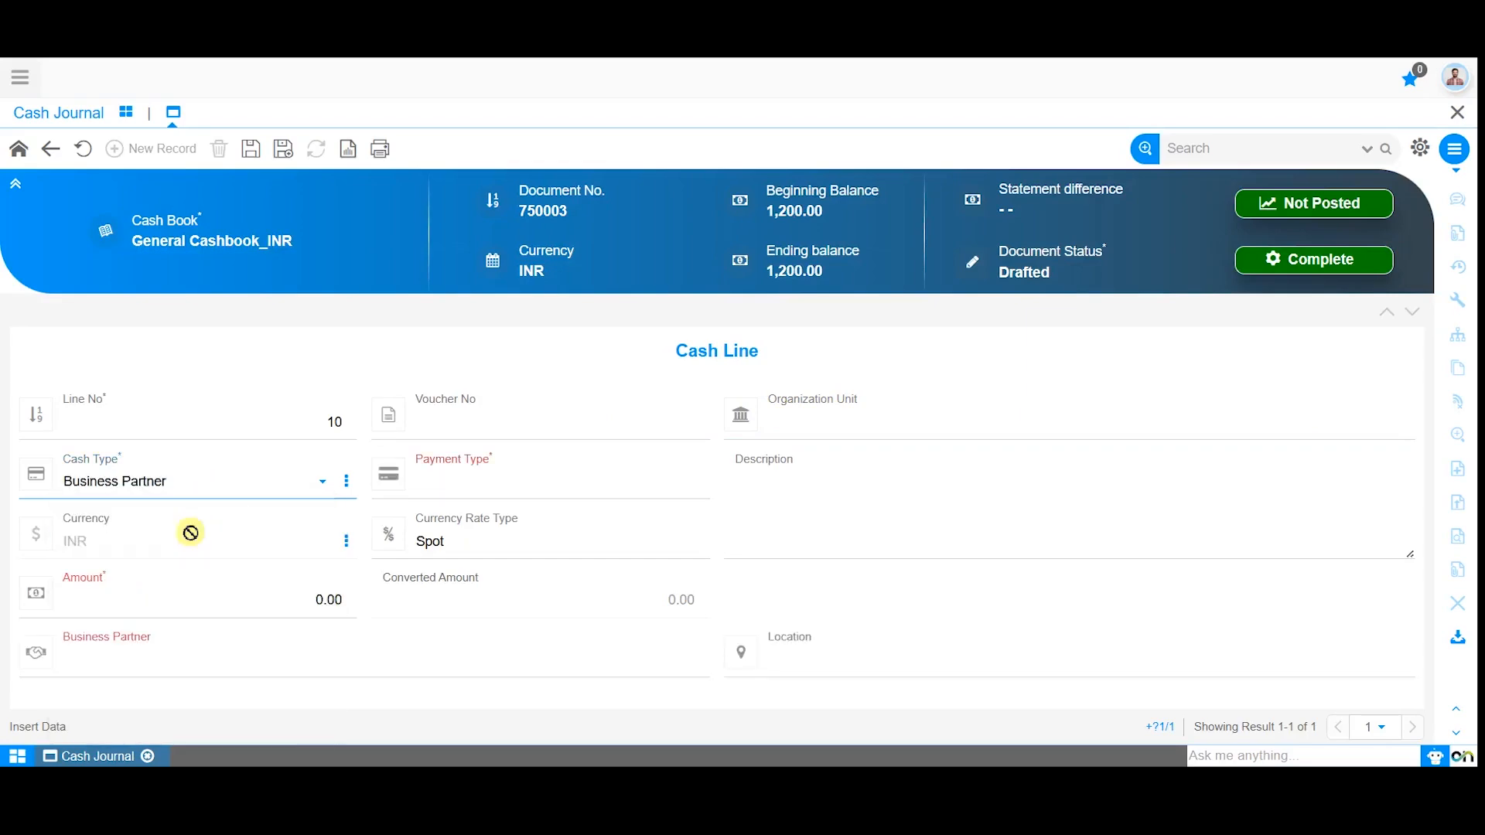
left_click(461, 487)
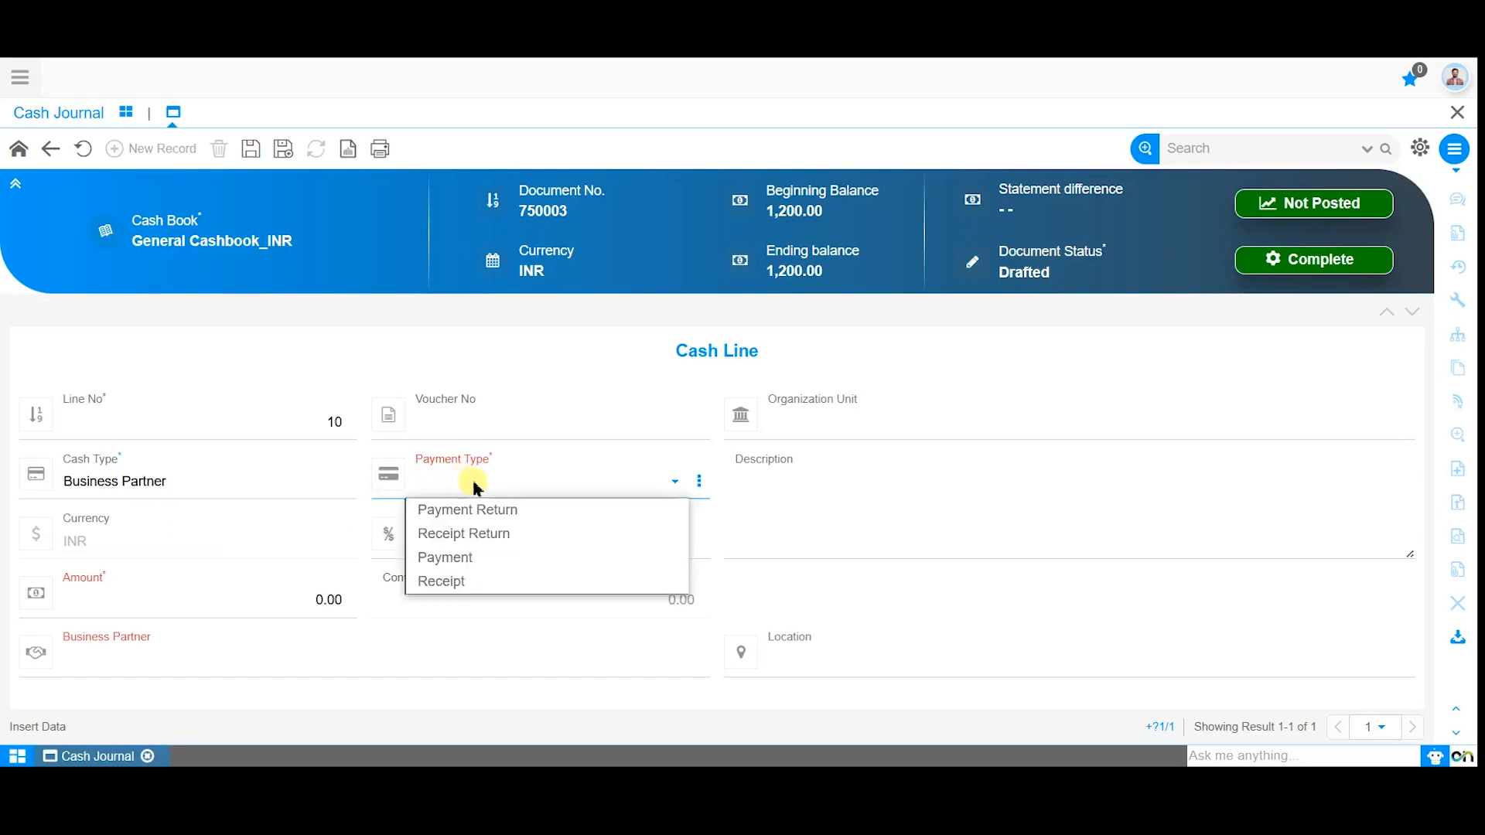
left_click(464, 580)
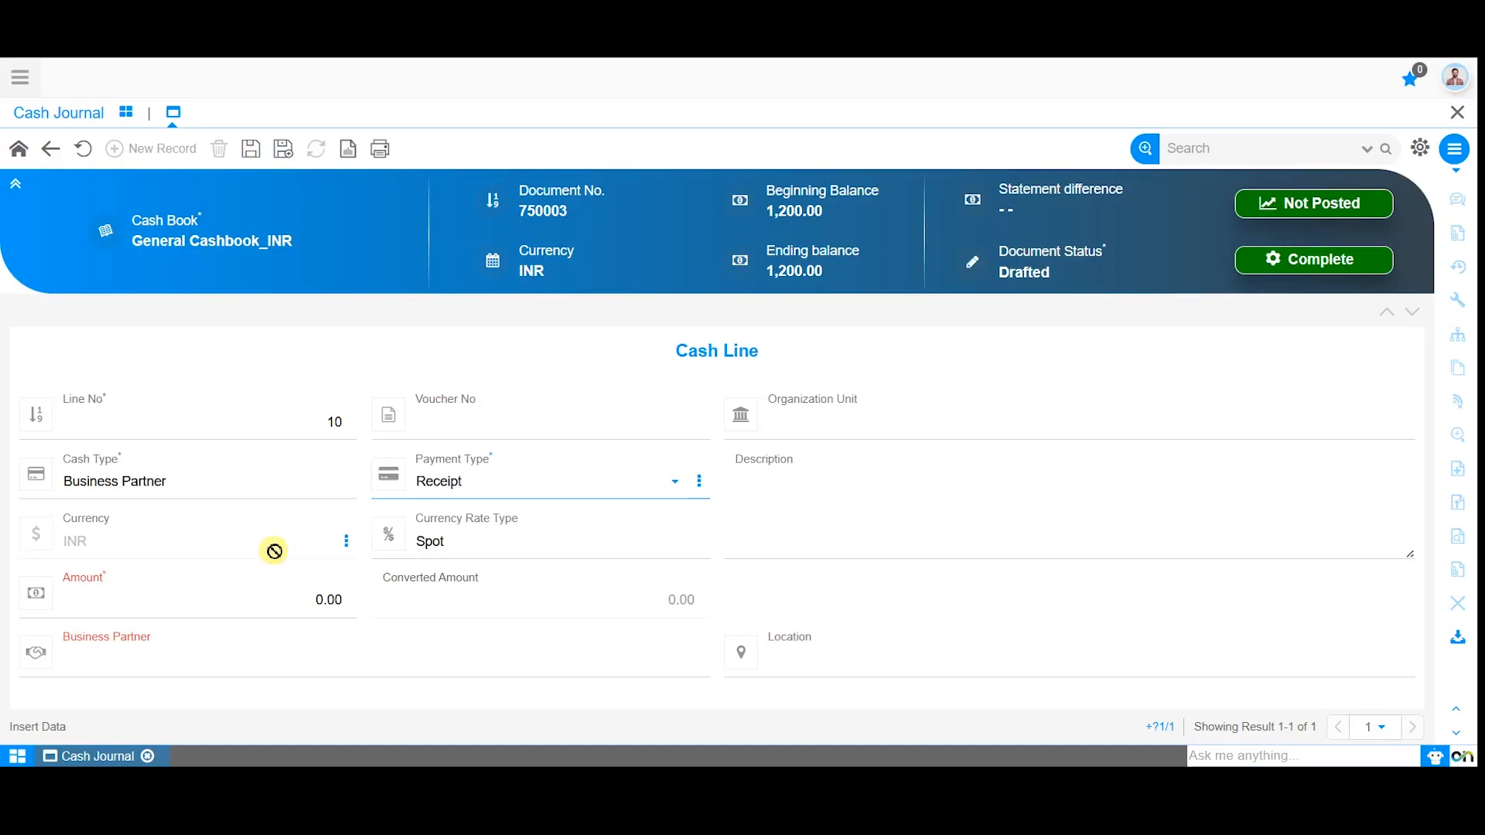
Set Green Energy Pvt Ltd as the business partner of the receipt line.
left_click(252, 660)
type("g")
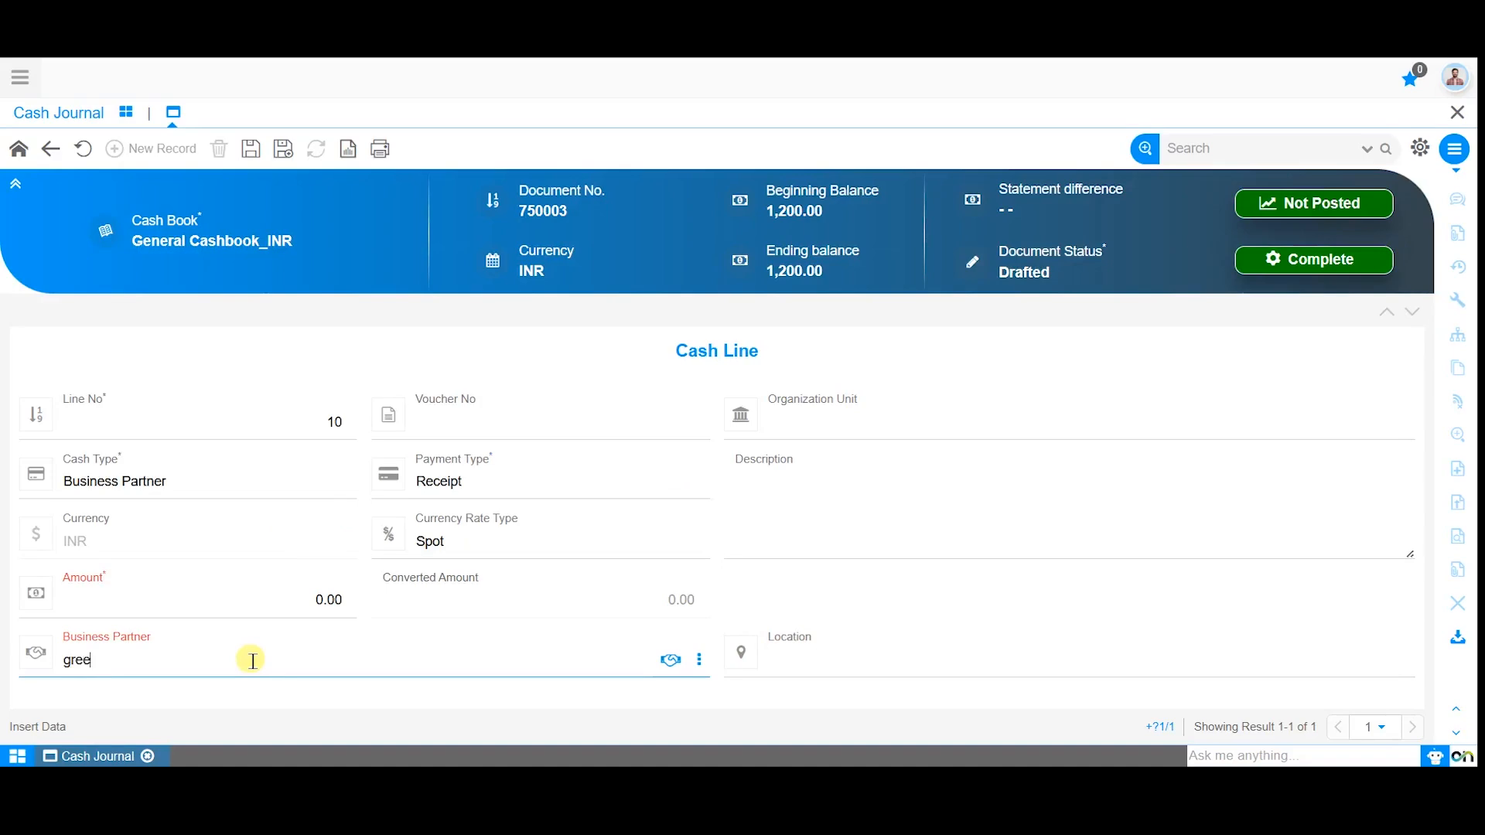
type("ree")
key("Down")
key("Return")
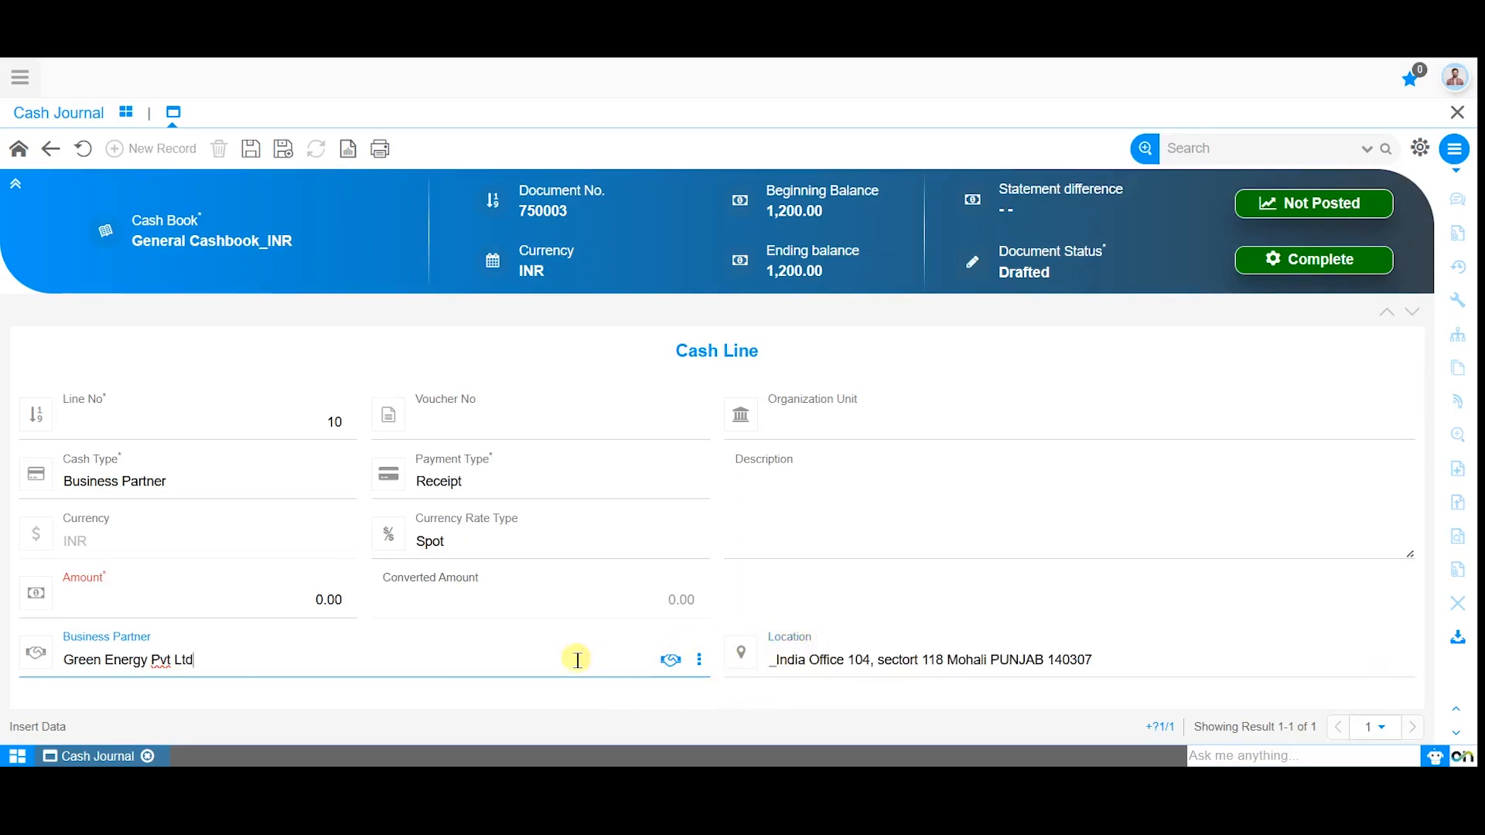
Set the business partner receipt line's amount to 15000 and save the line.
left_click(278, 604)
type("15000")
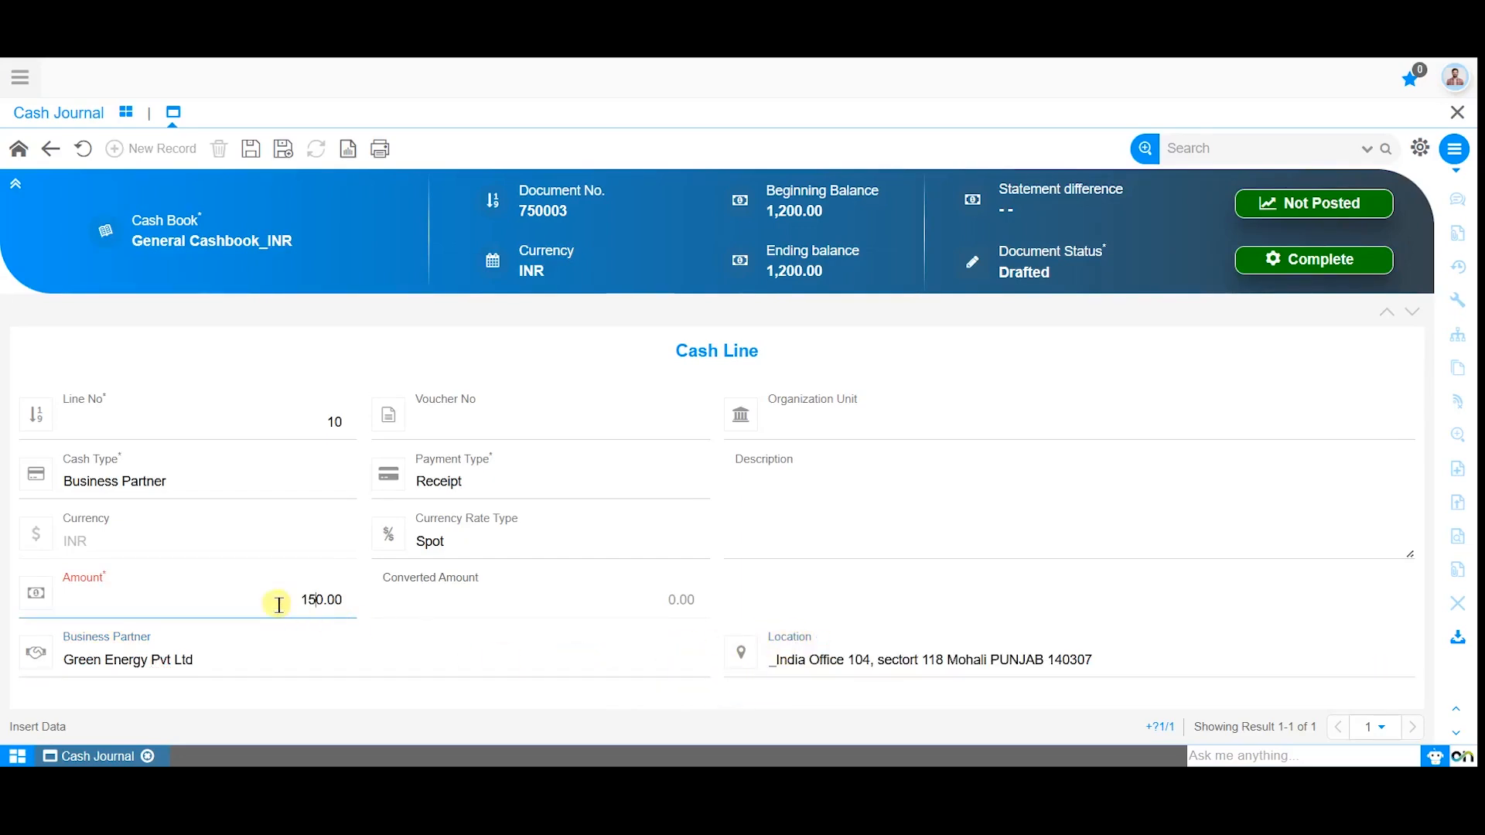
left_click(257, 198)
left_click(250, 150)
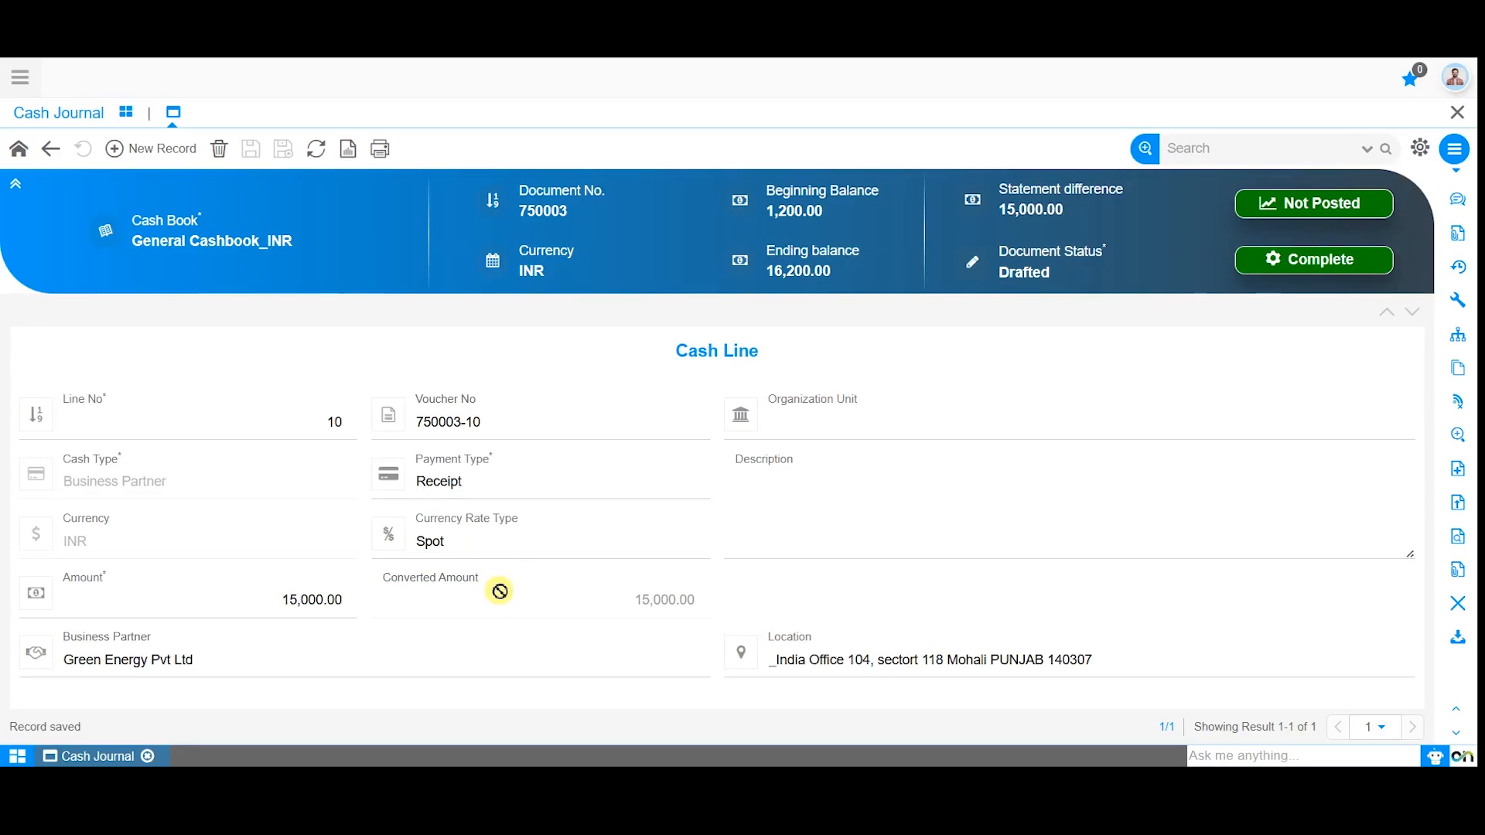
Add a second cash line to the journal with the cash type Invoice.
left_click(159, 150)
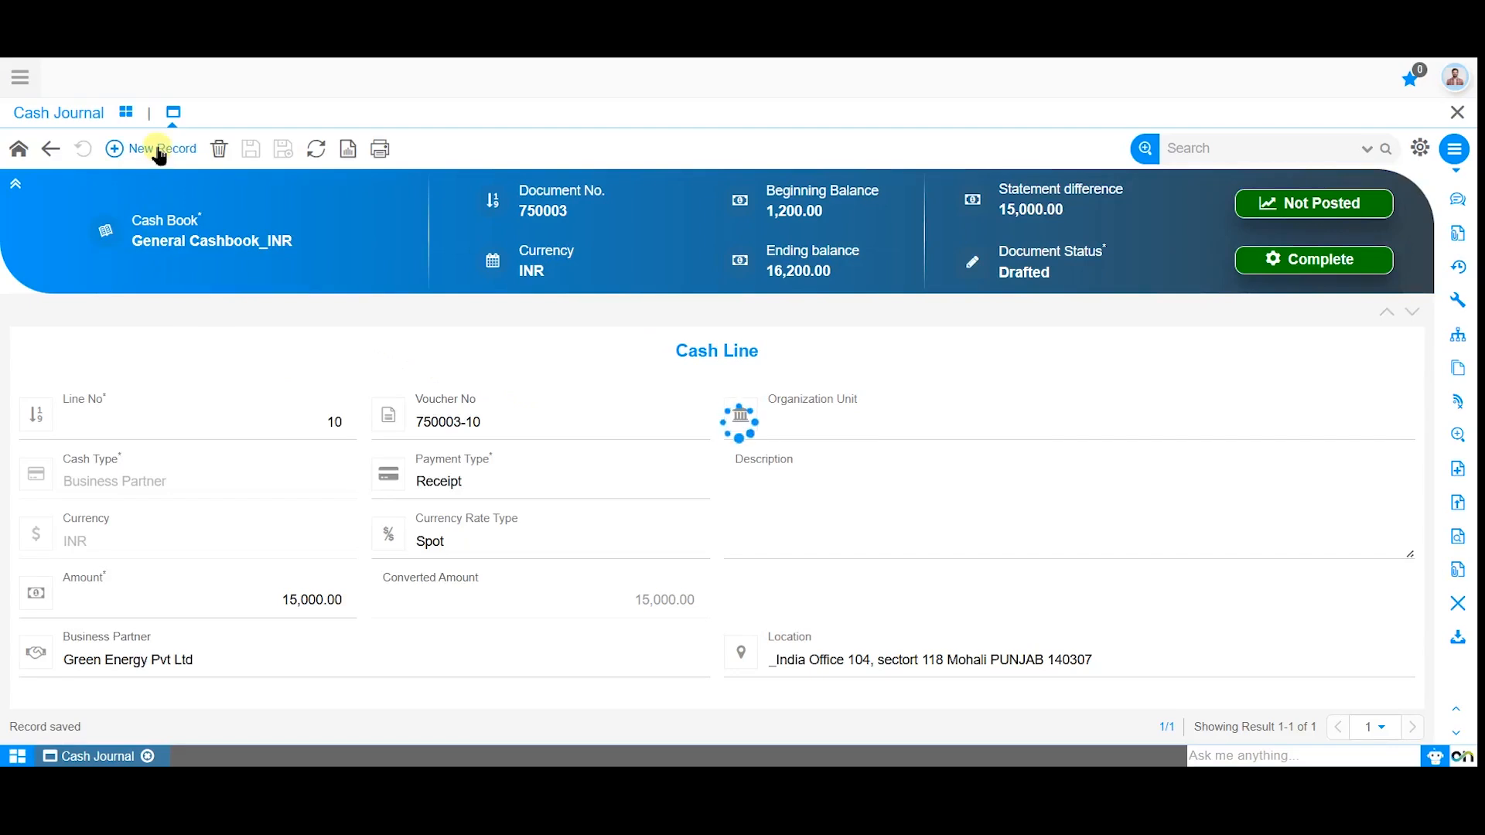
left_click(206, 481)
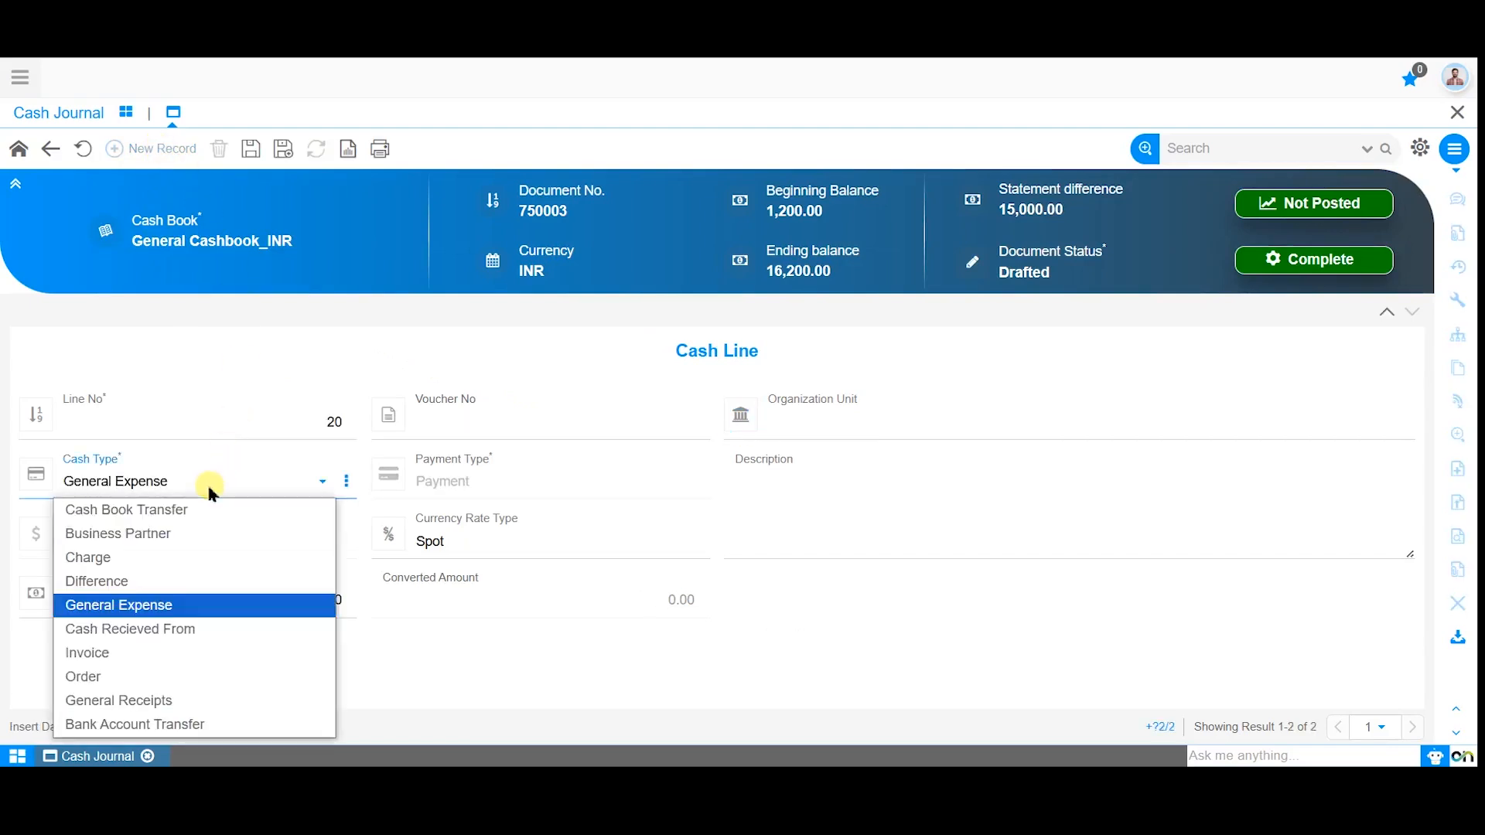
left_click(160, 653)
scroll(222, 487, "down", 1)
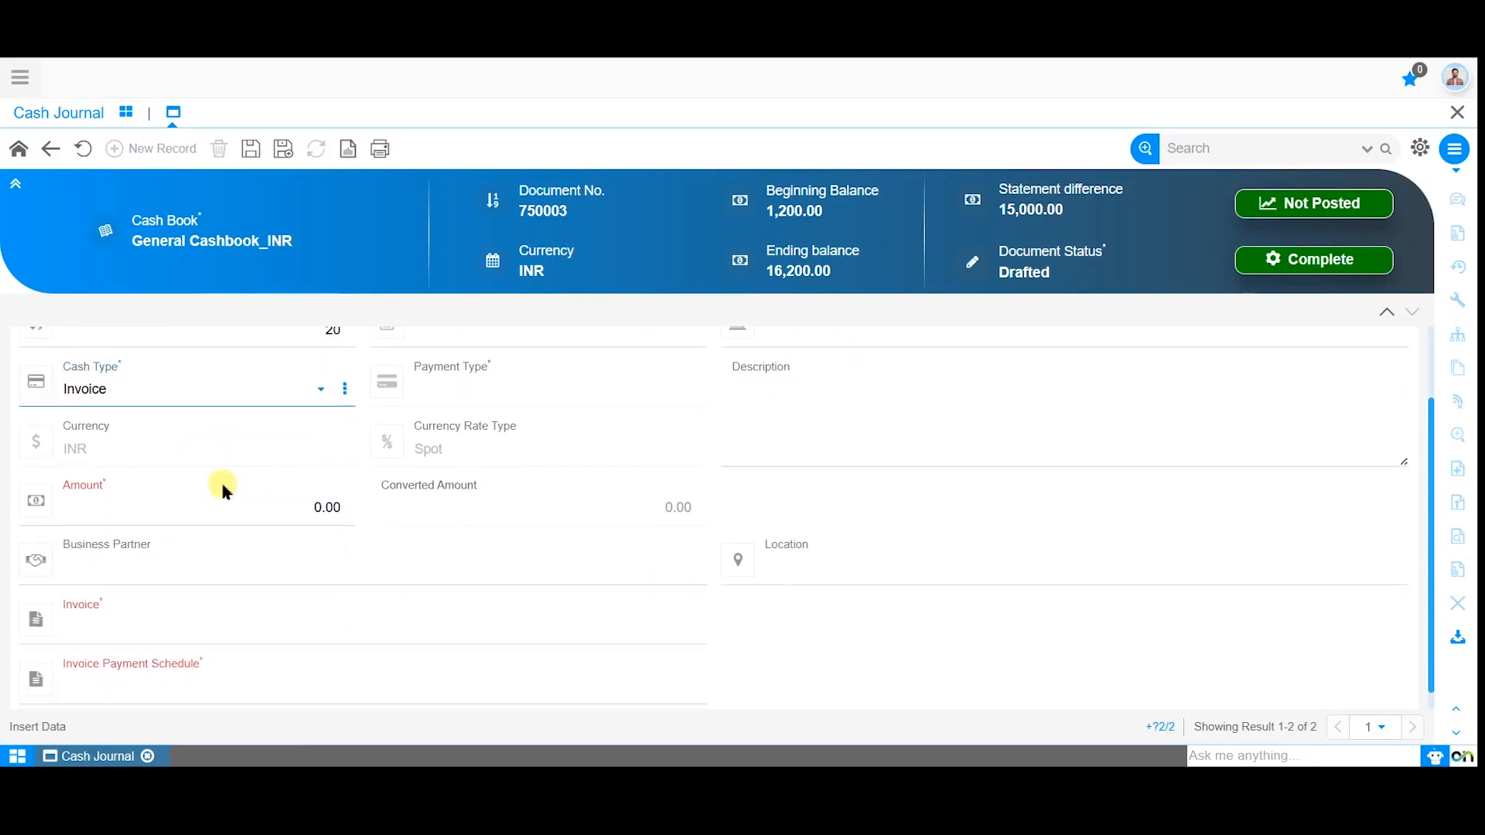
Assign invoice 1000000 with payment schedule 2025-06-11_1,100.00 to the line, review its amount, and save it.
left_click(214, 626)
type("1000000")
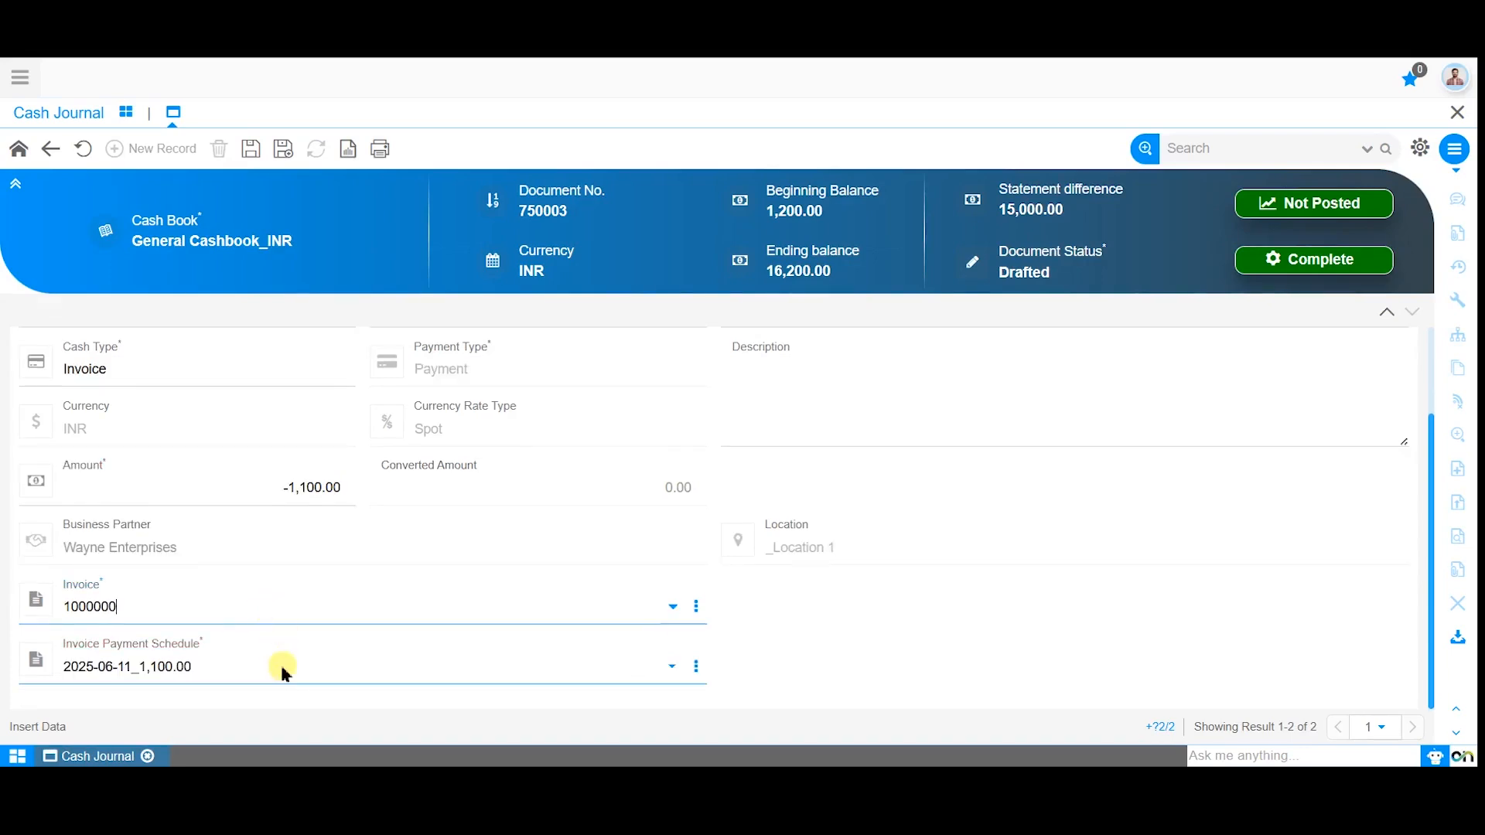
left_click(283, 671)
left_click(283, 672)
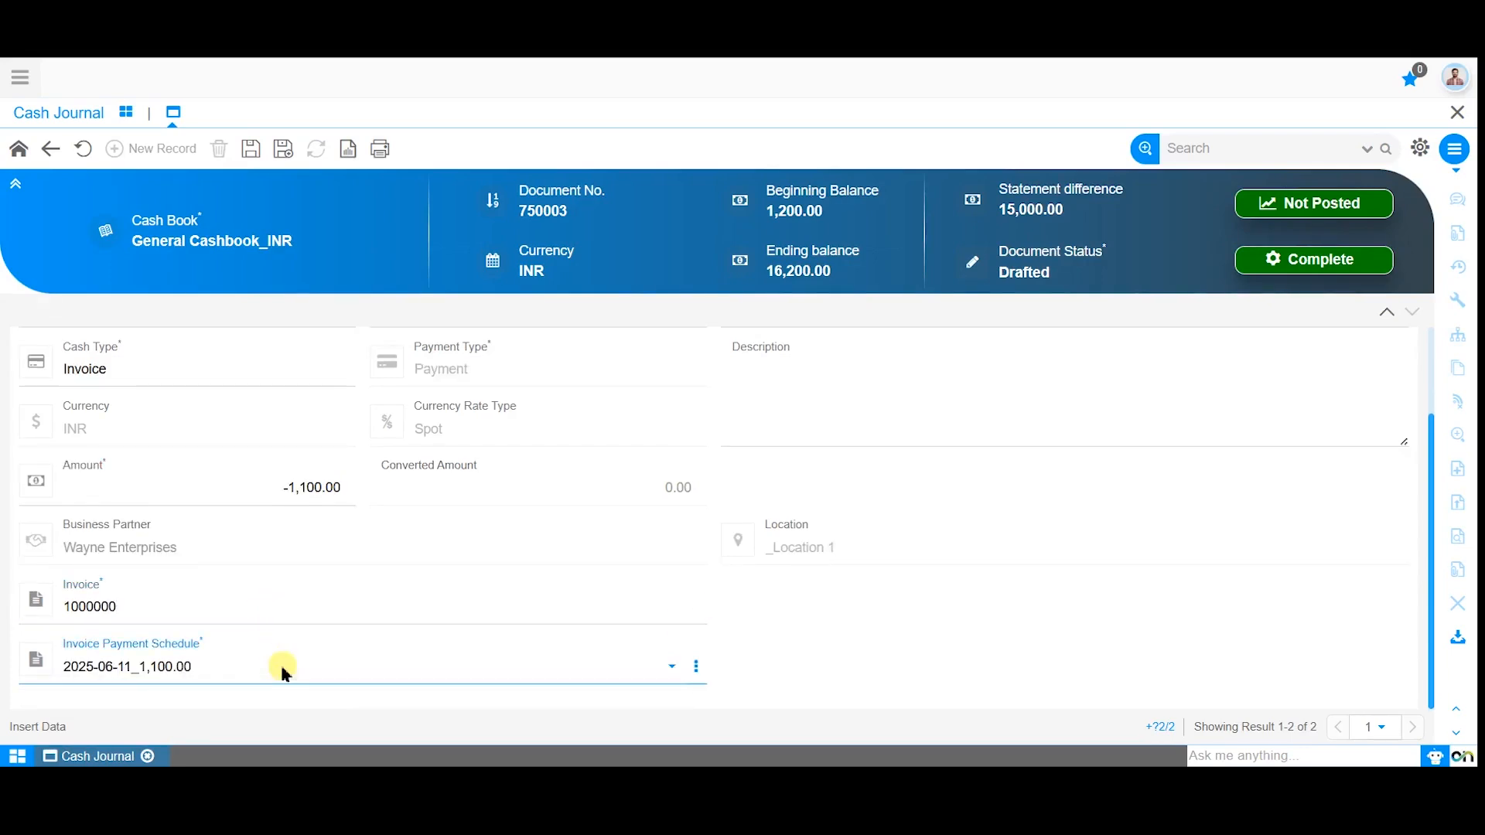
left_click(294, 490)
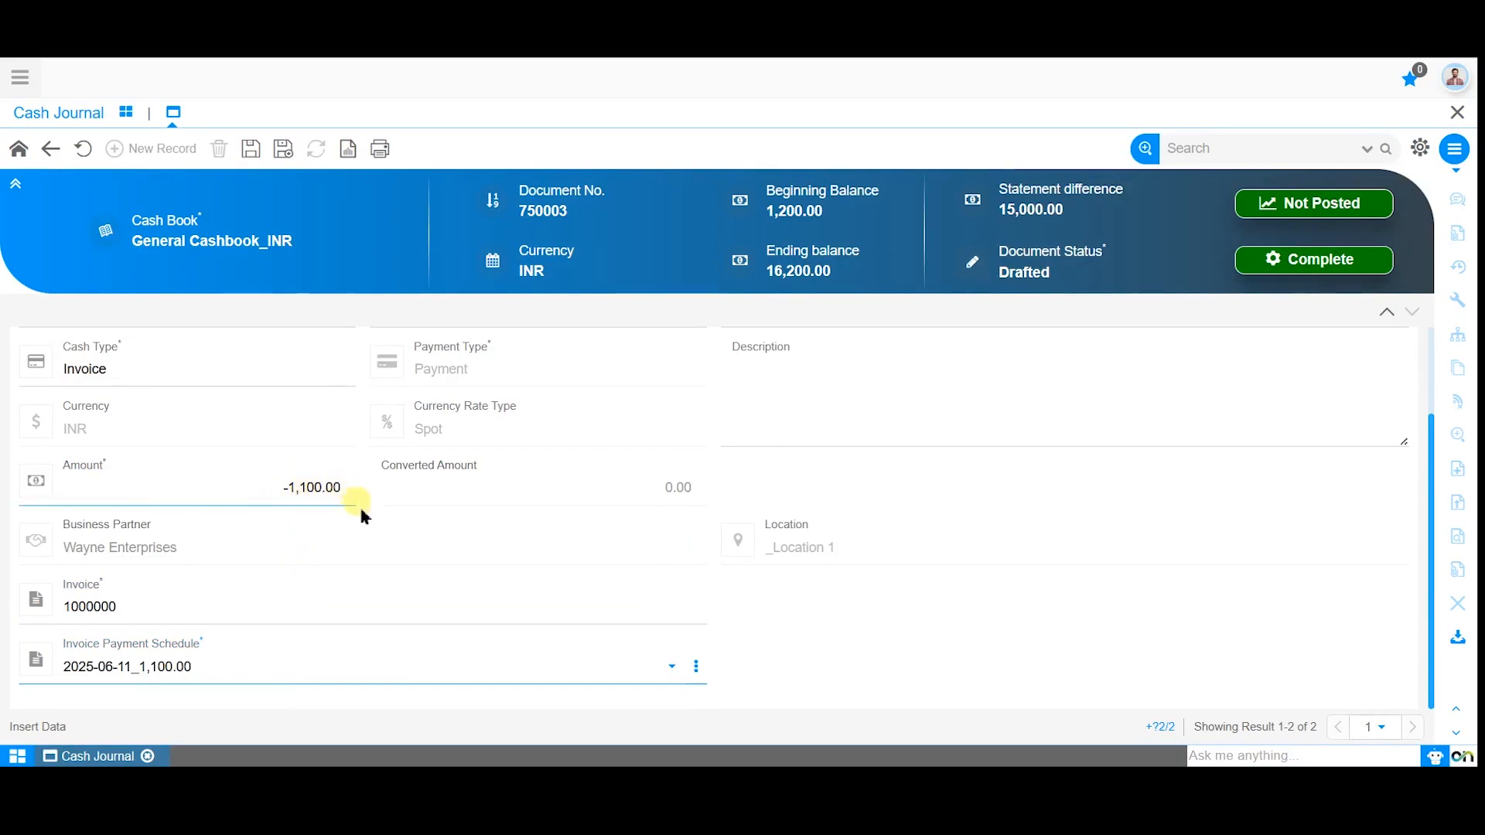
left_click(370, 536)
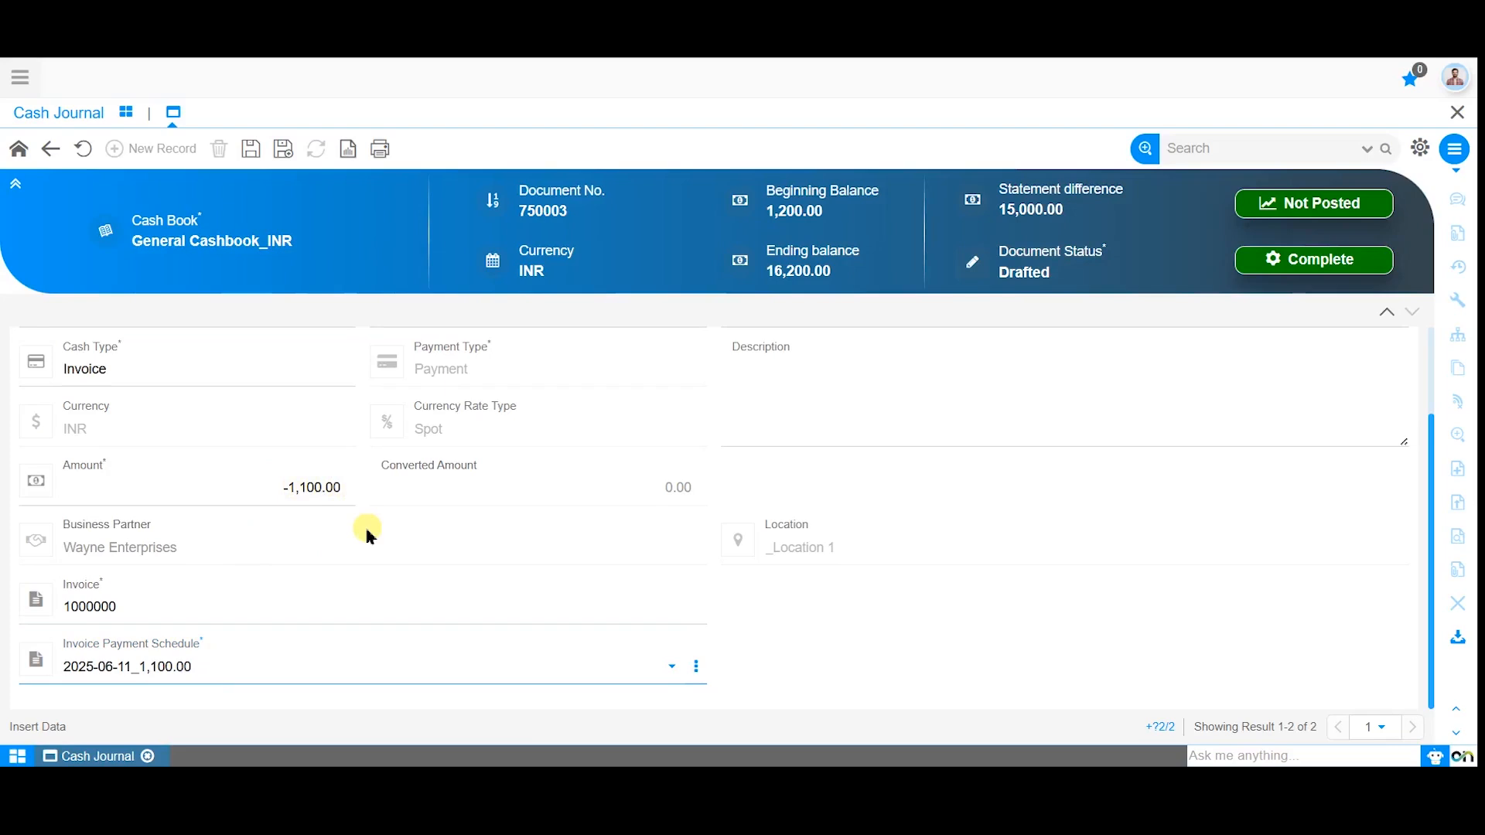
scroll(366, 526, "up", 1)
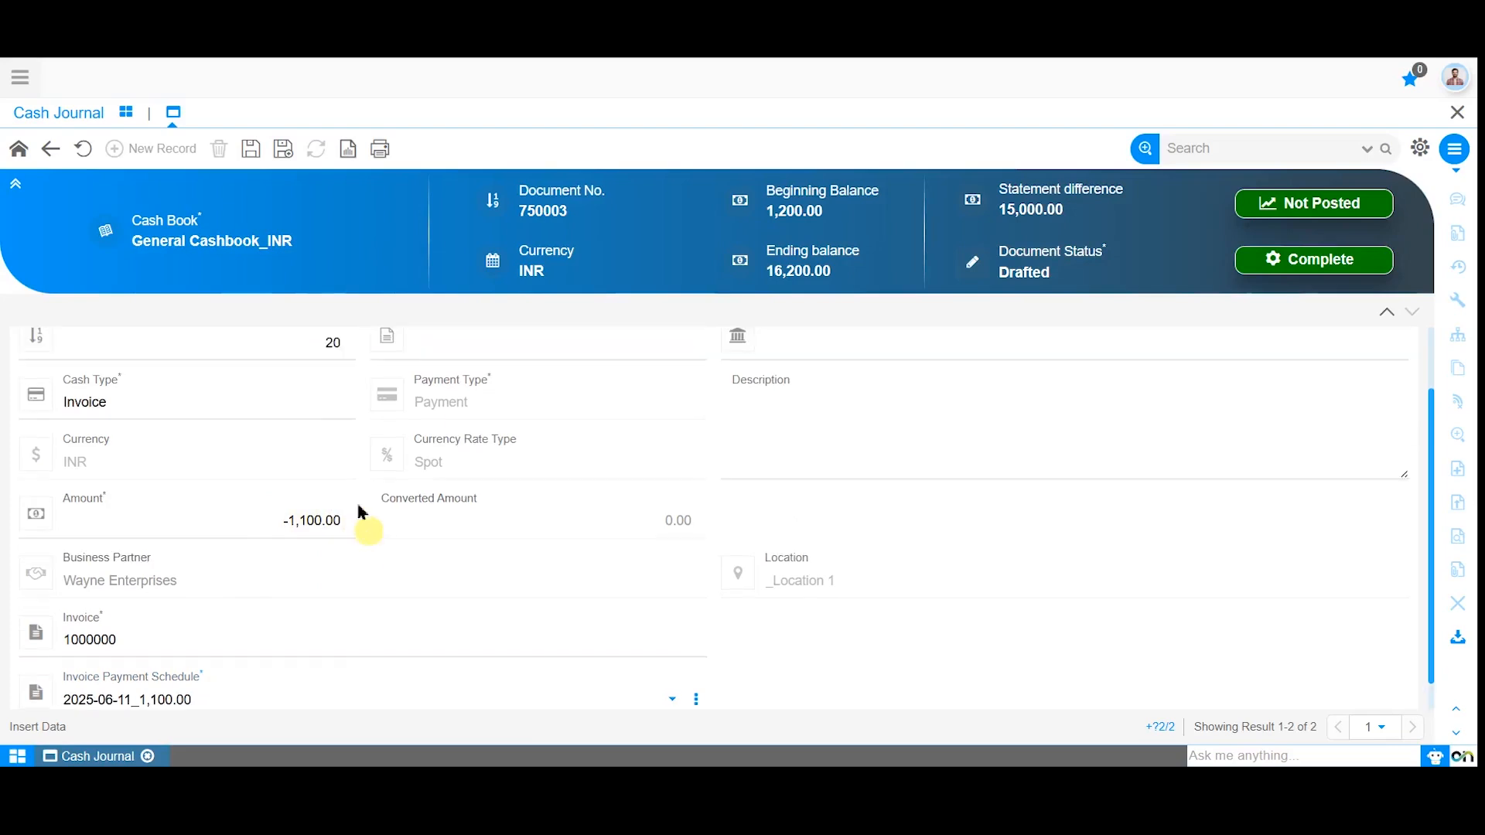
left_click(249, 150)
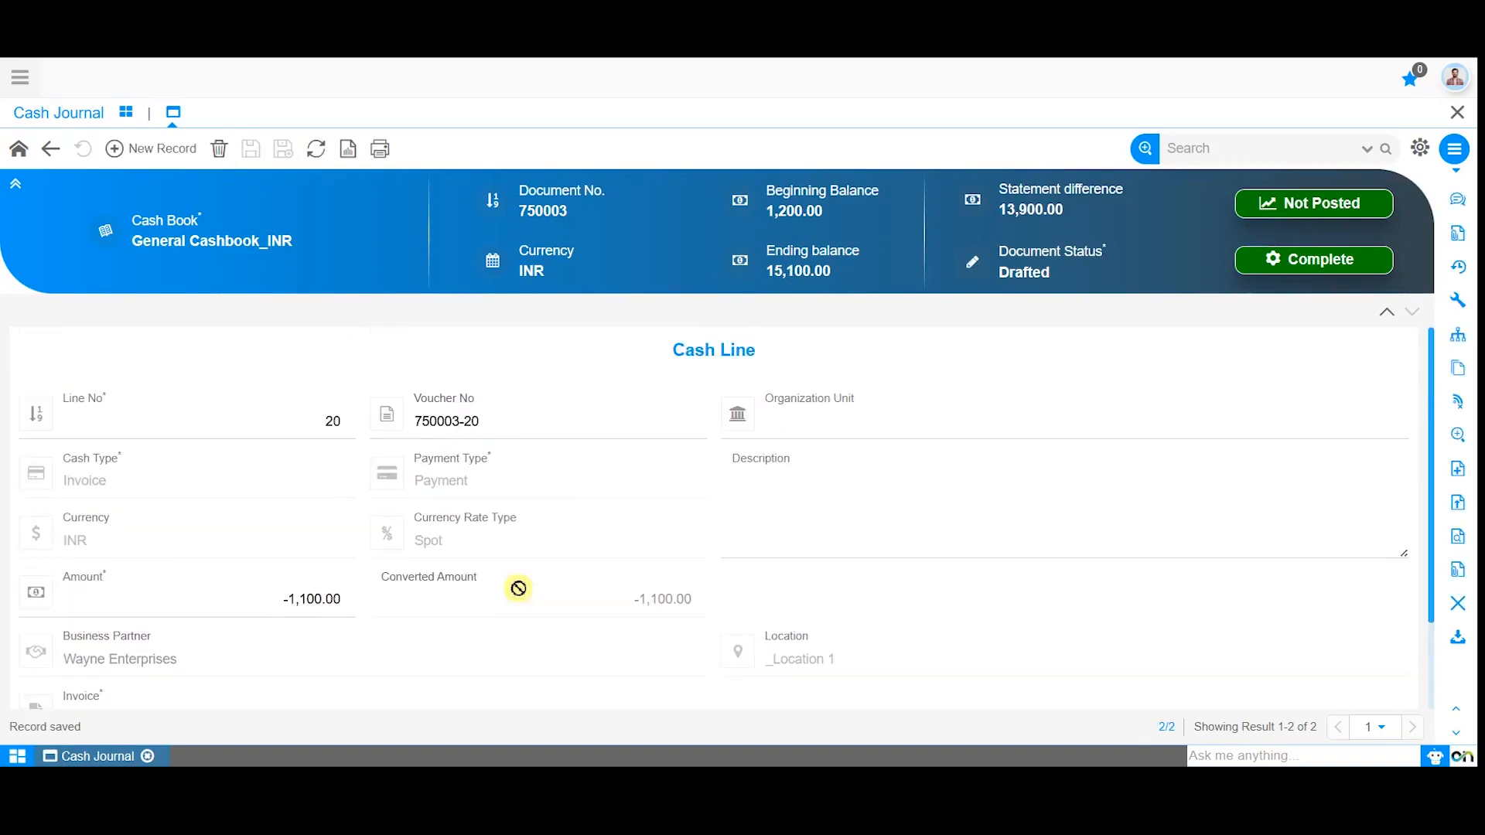
Add a third cash line with cash type Charge, payment type Payment and an amount of 2000.
left_click(167, 149)
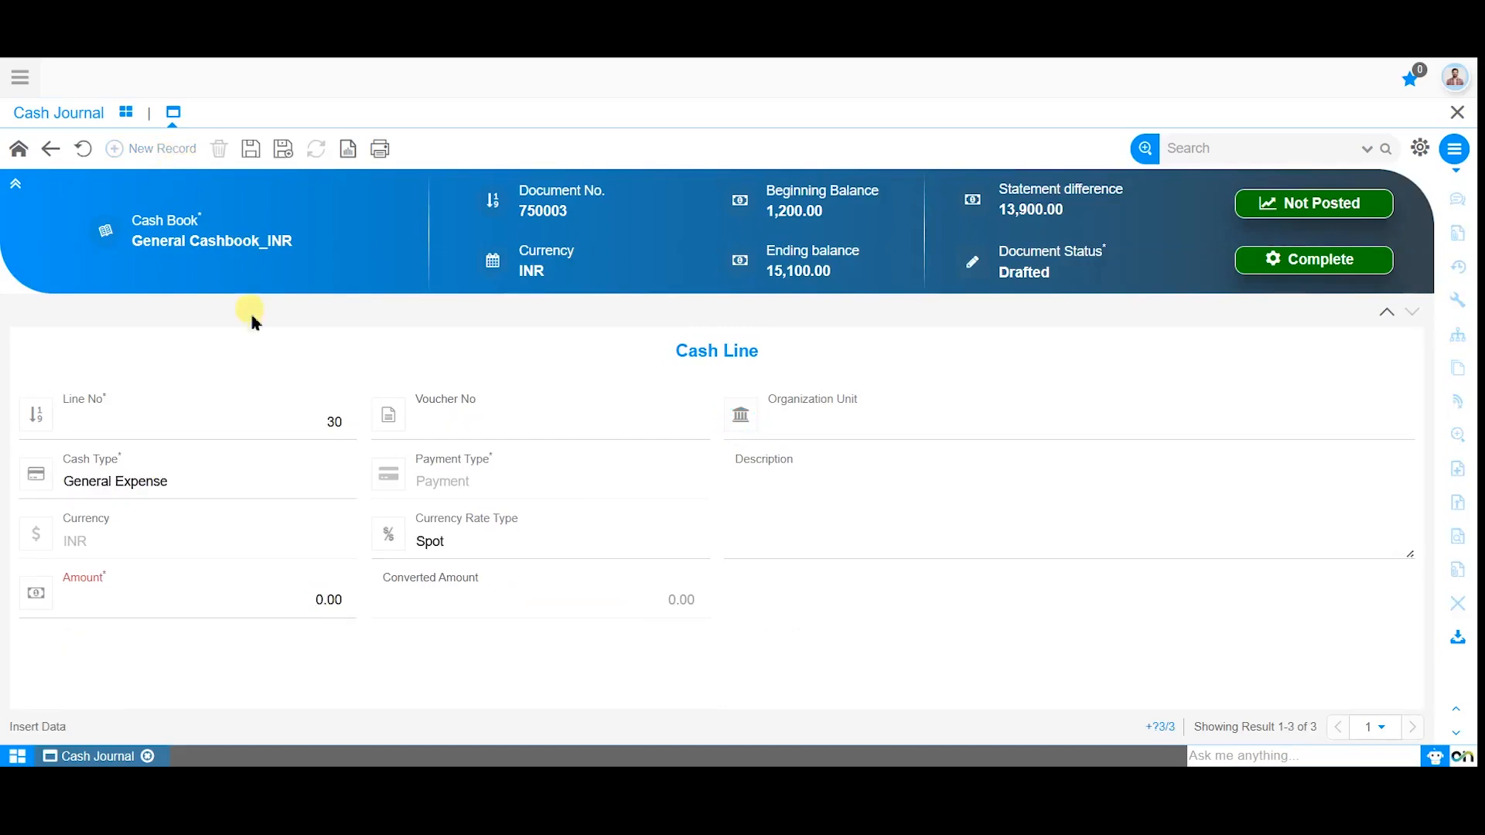
left_click(216, 482)
left_click(188, 559)
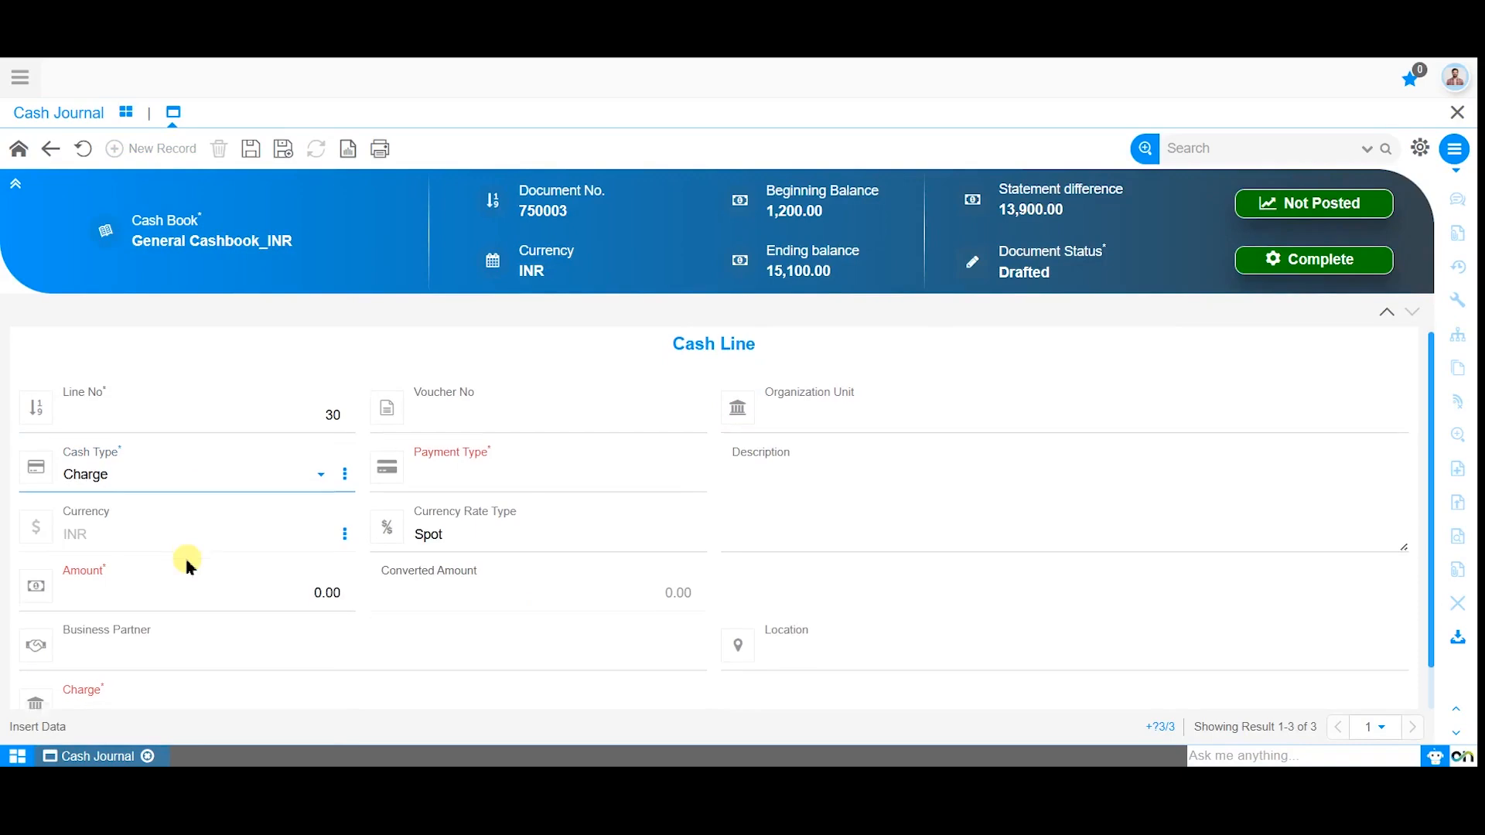
left_click(454, 483)
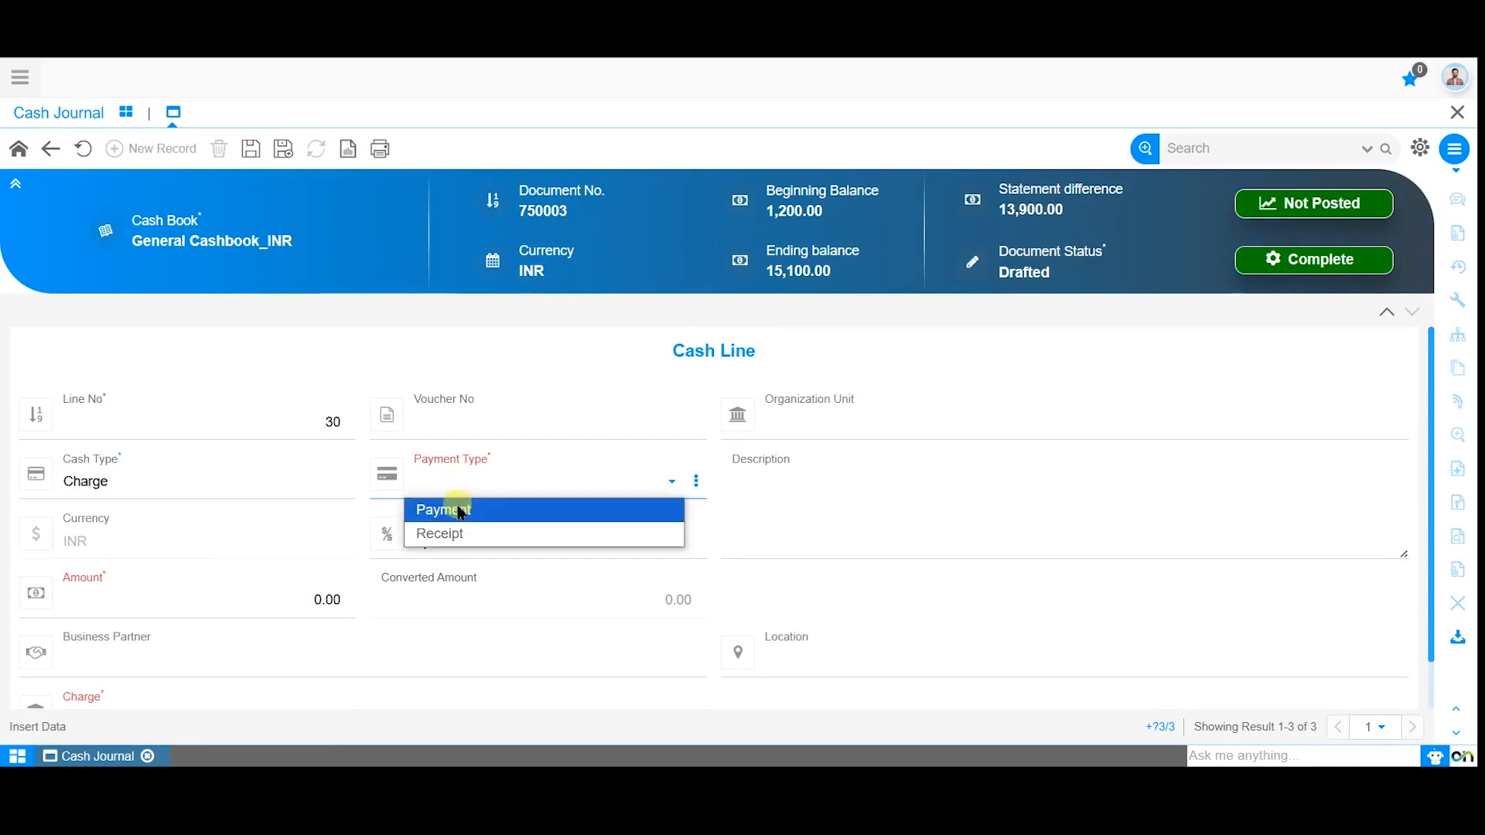
left_click(459, 508)
left_click(286, 576)
type("2000")
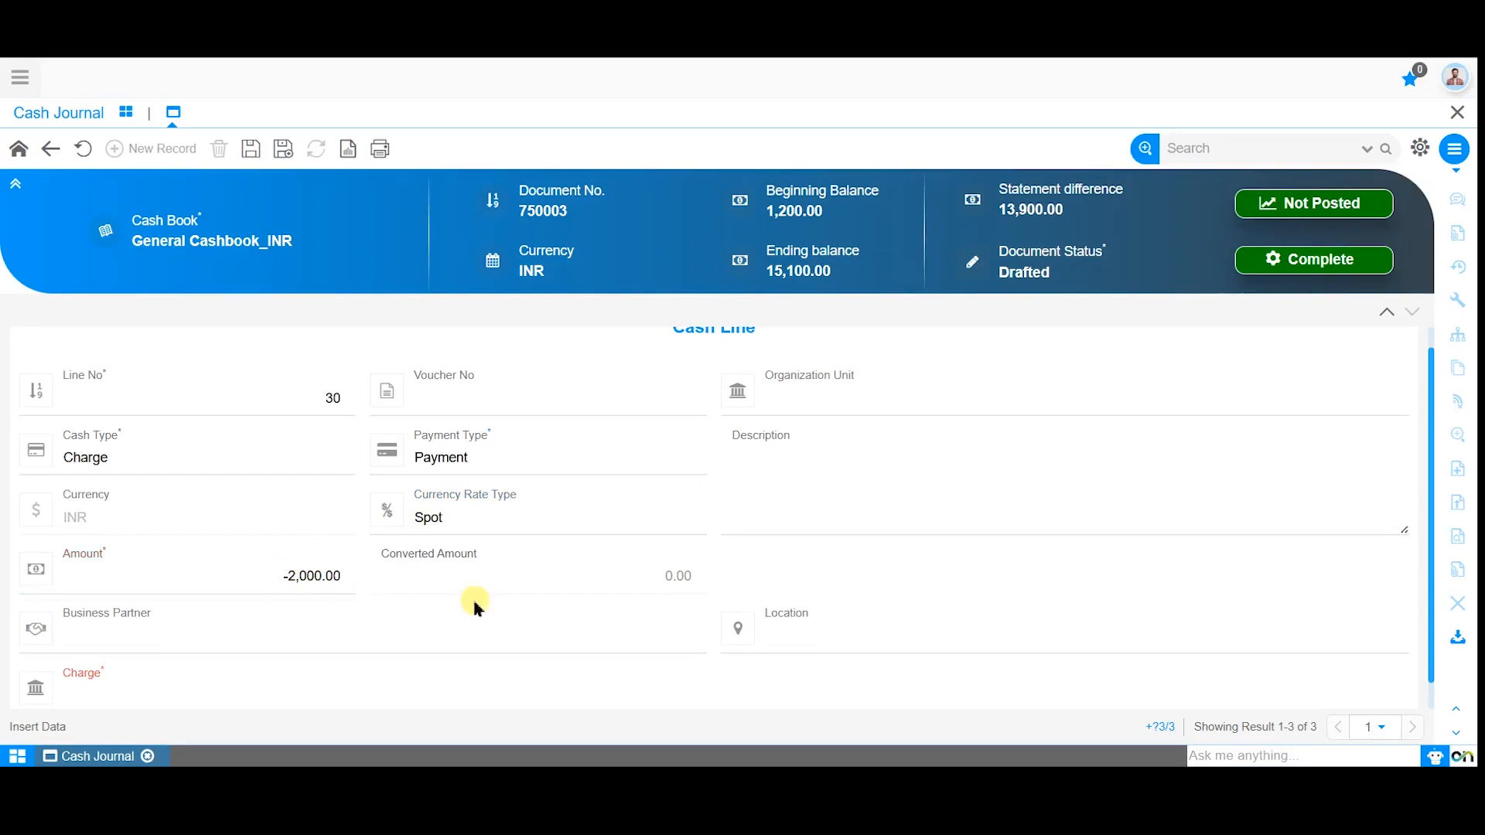
Assign the charge 1000001_Travel Charge with tax rate VAT 10% to the line and save it.
scroll(472, 596, "down", 1)
left_click(433, 664)
left_click(424, 543)
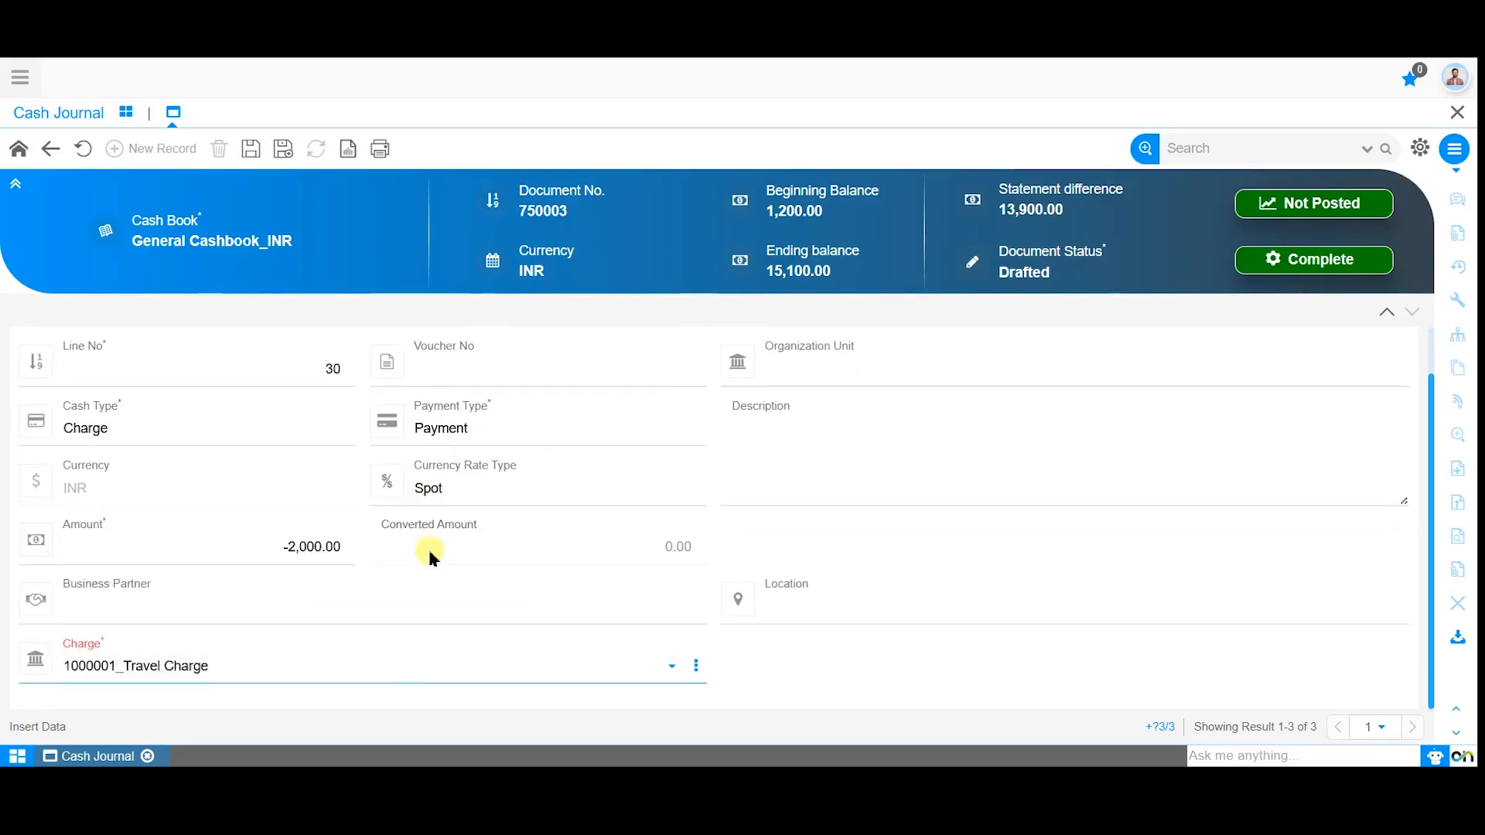
left_click(367, 672)
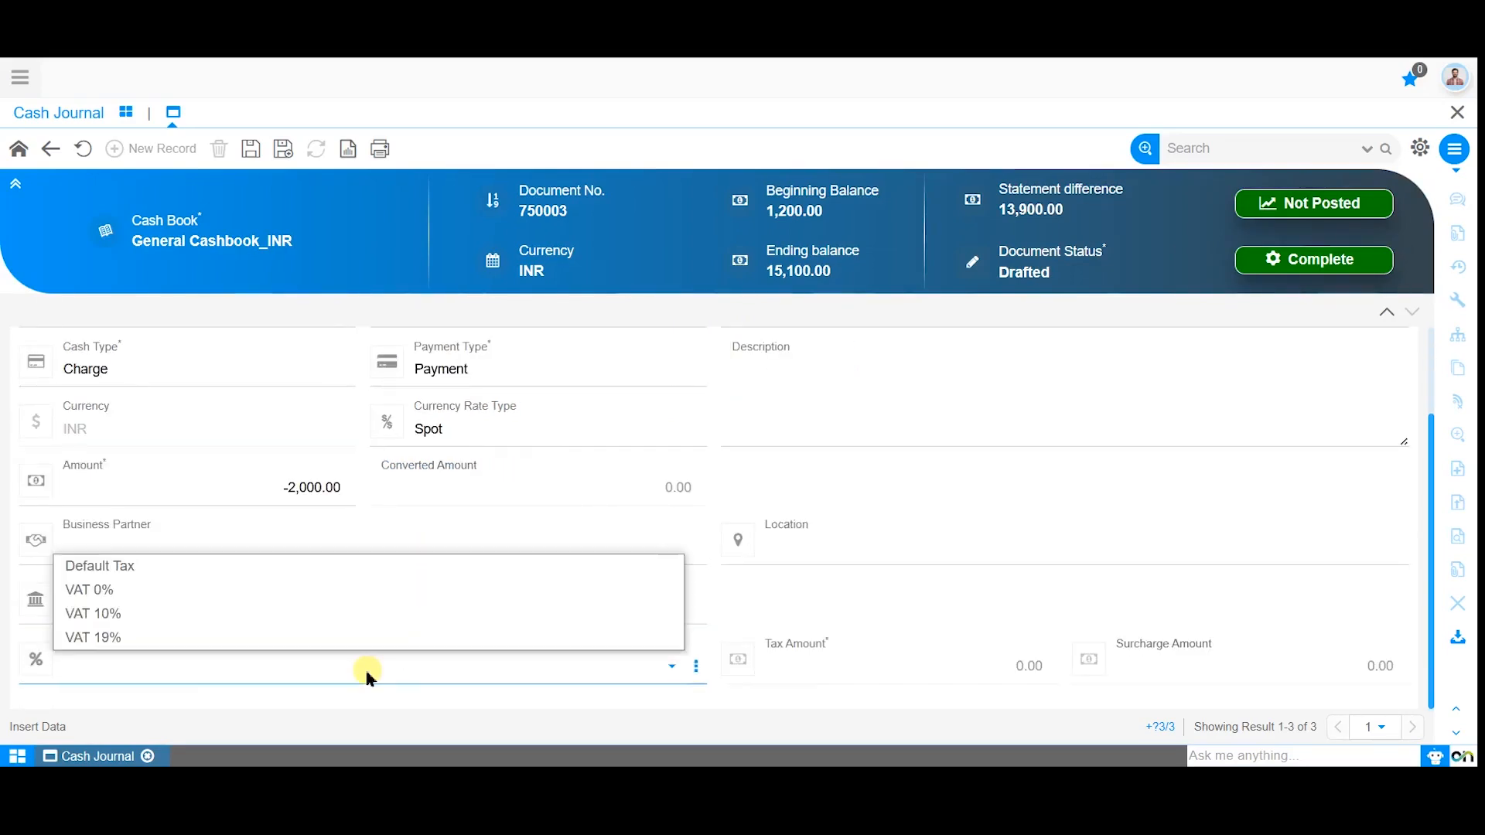
left_click(364, 613)
left_click(251, 149)
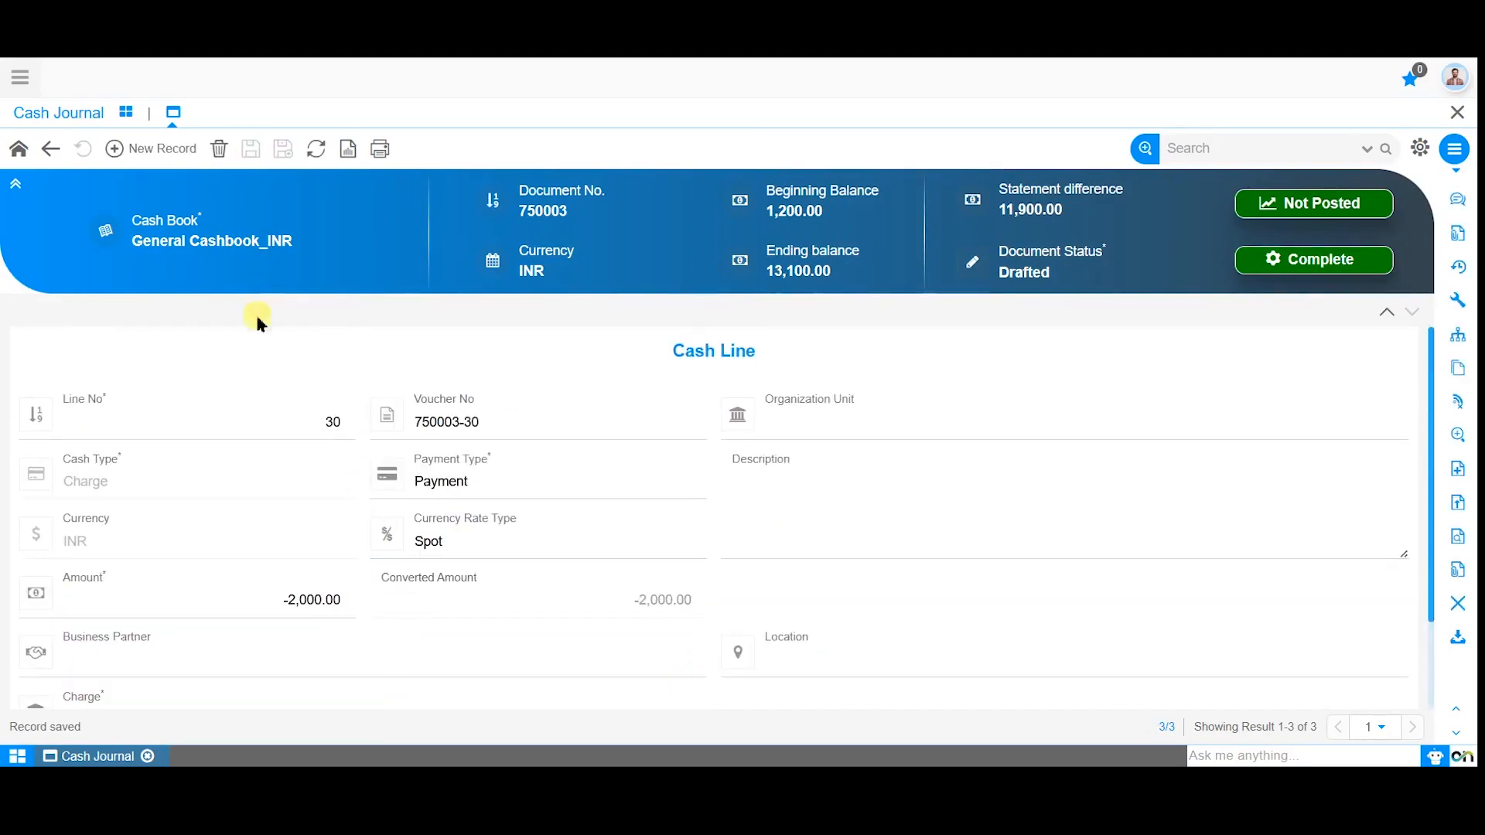
Add a fourth cash line with cash type Bank Account Transfer, payment type Receipt and an amount of 3000.
left_click(167, 151)
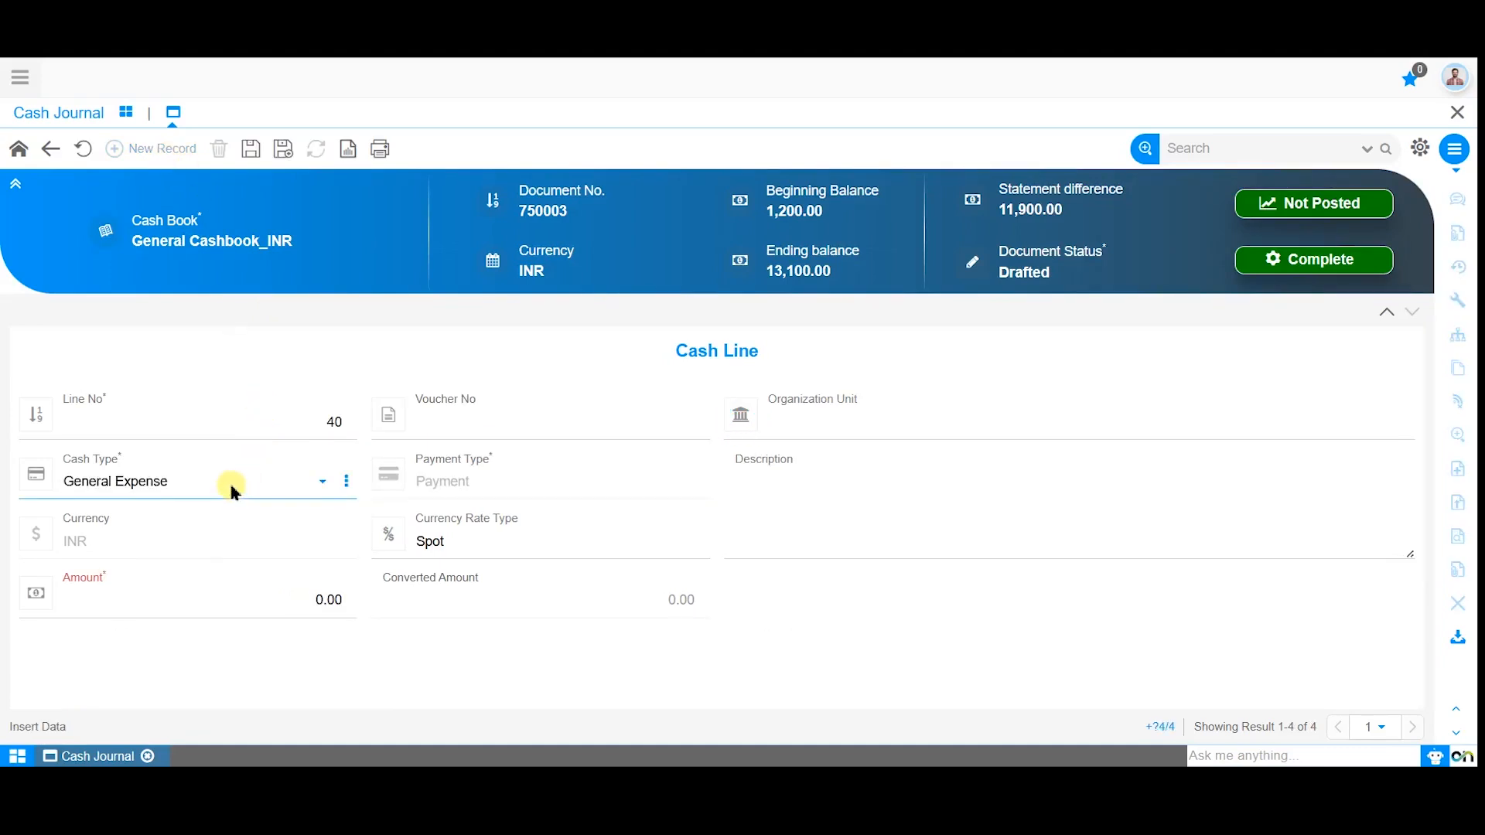
left_click(231, 487)
left_click(192, 723)
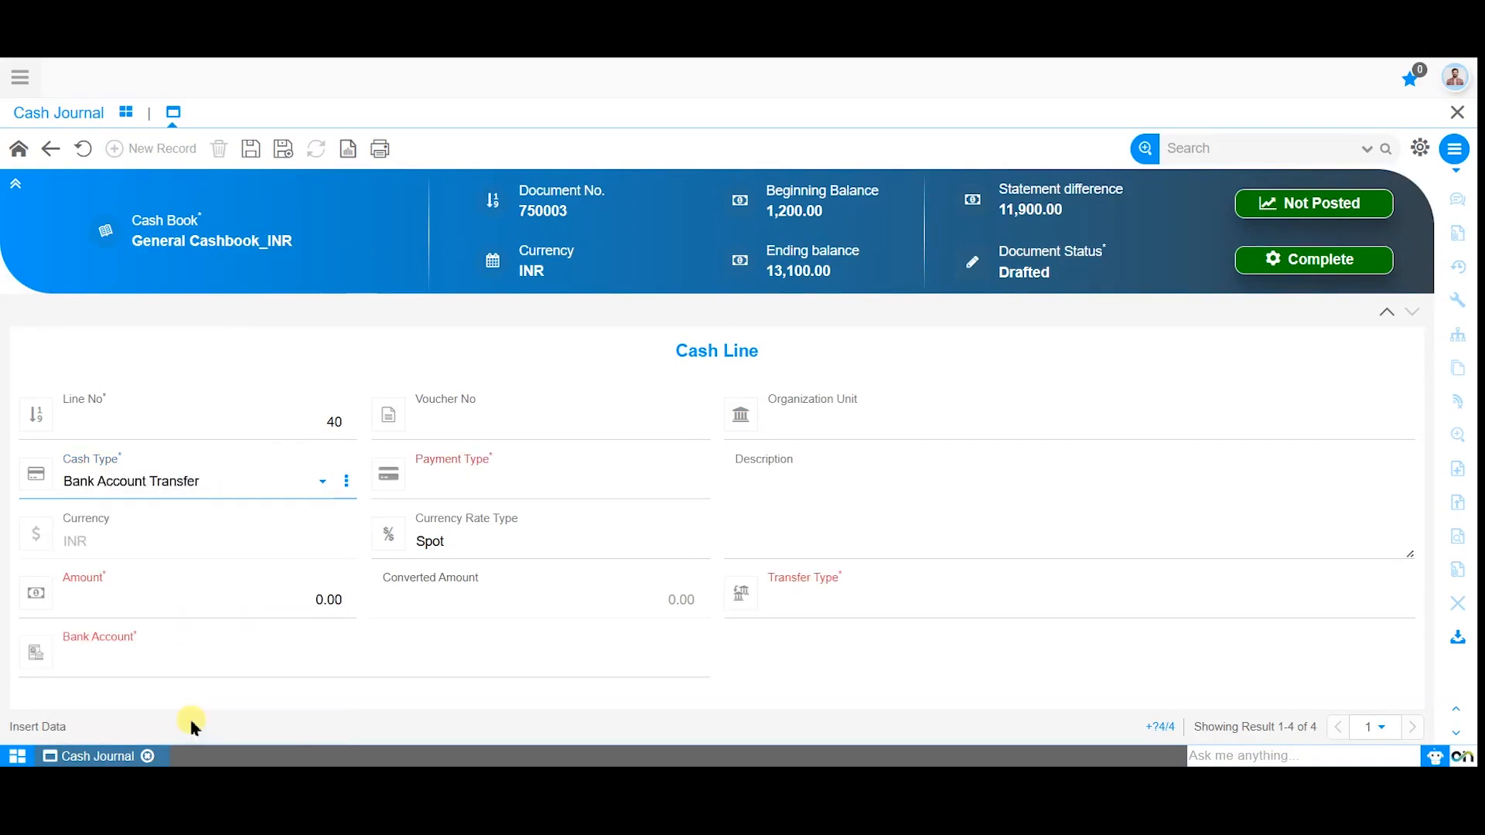
left_click(464, 484)
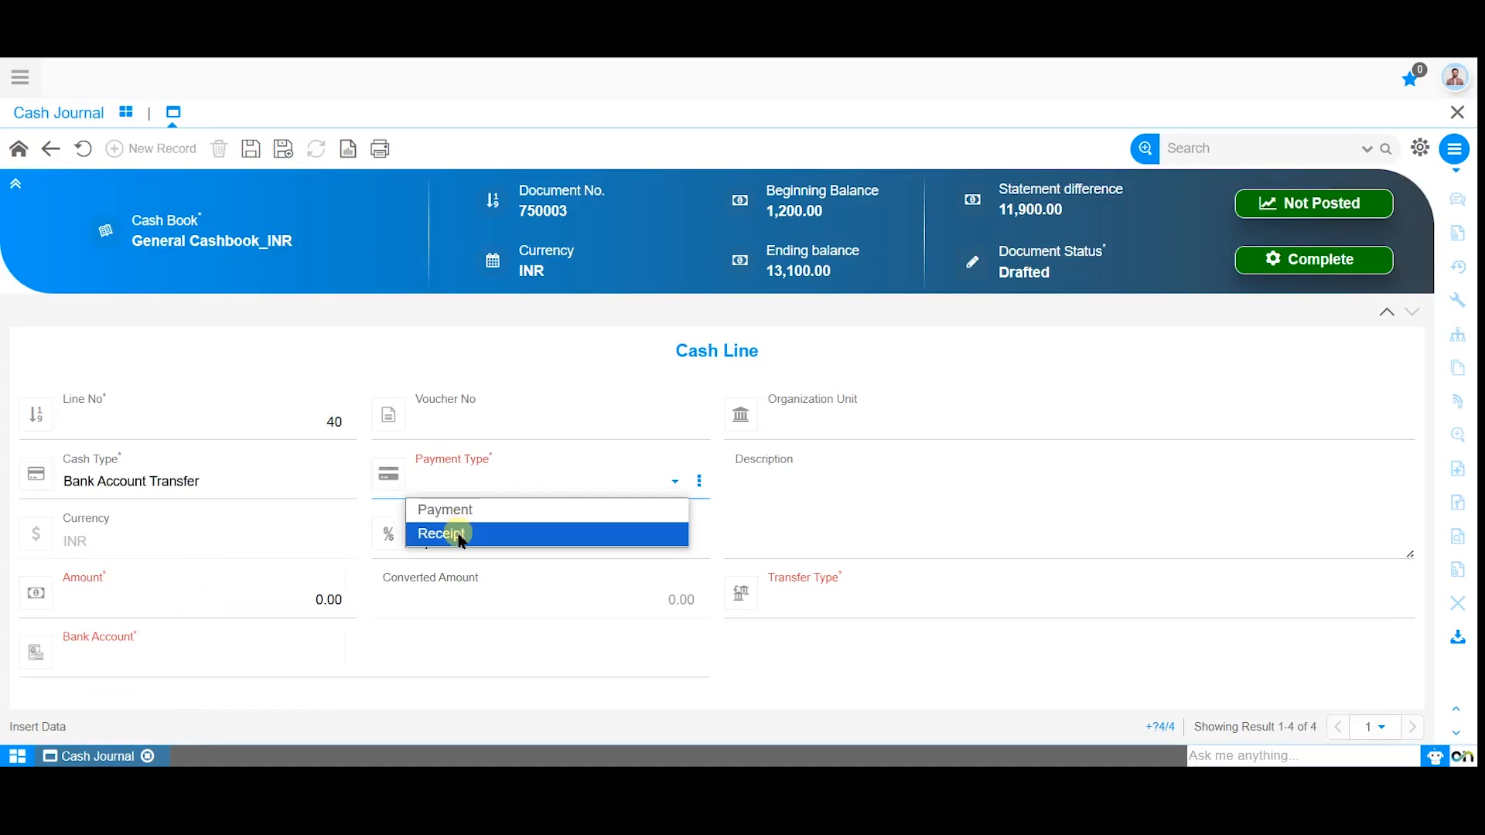
left_click(456, 534)
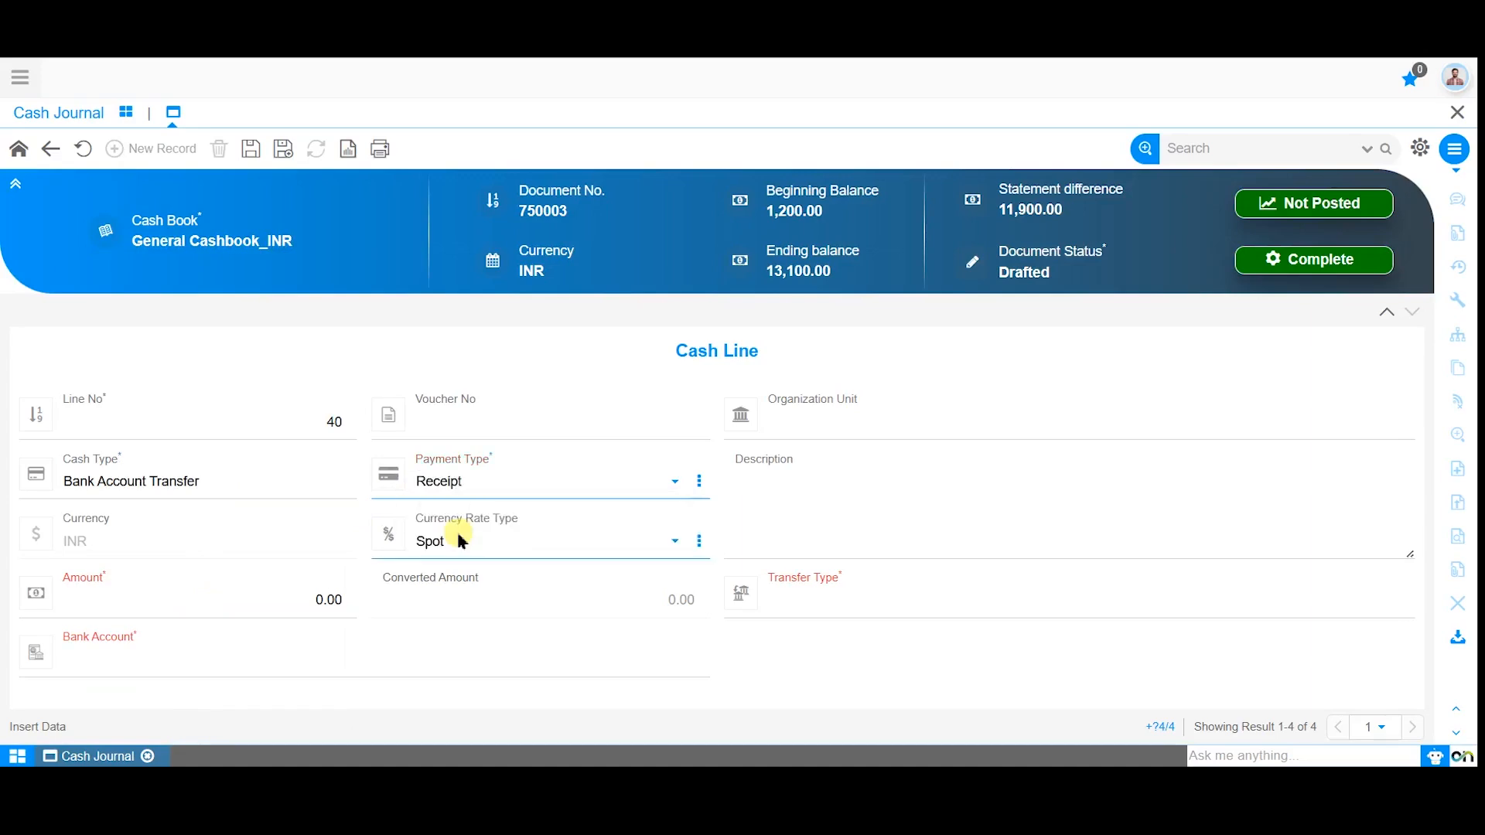
left_click(263, 599)
type("300")
Set the bank transfer line's transfer type to Cash, select the SBI Bank INR account, and save the line.
left_click(417, 650)
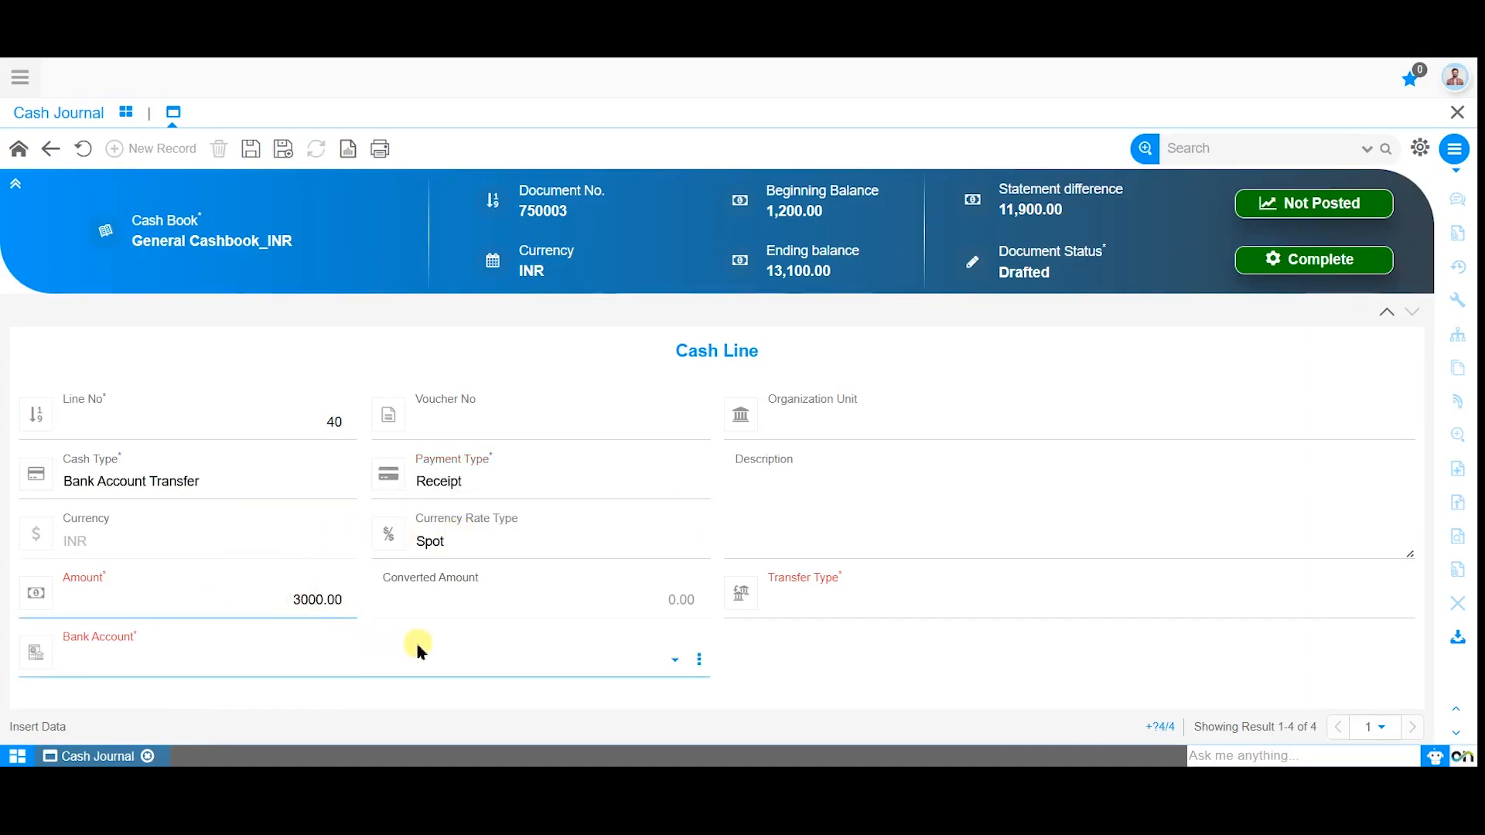
left_click(825, 603)
left_click(823, 628)
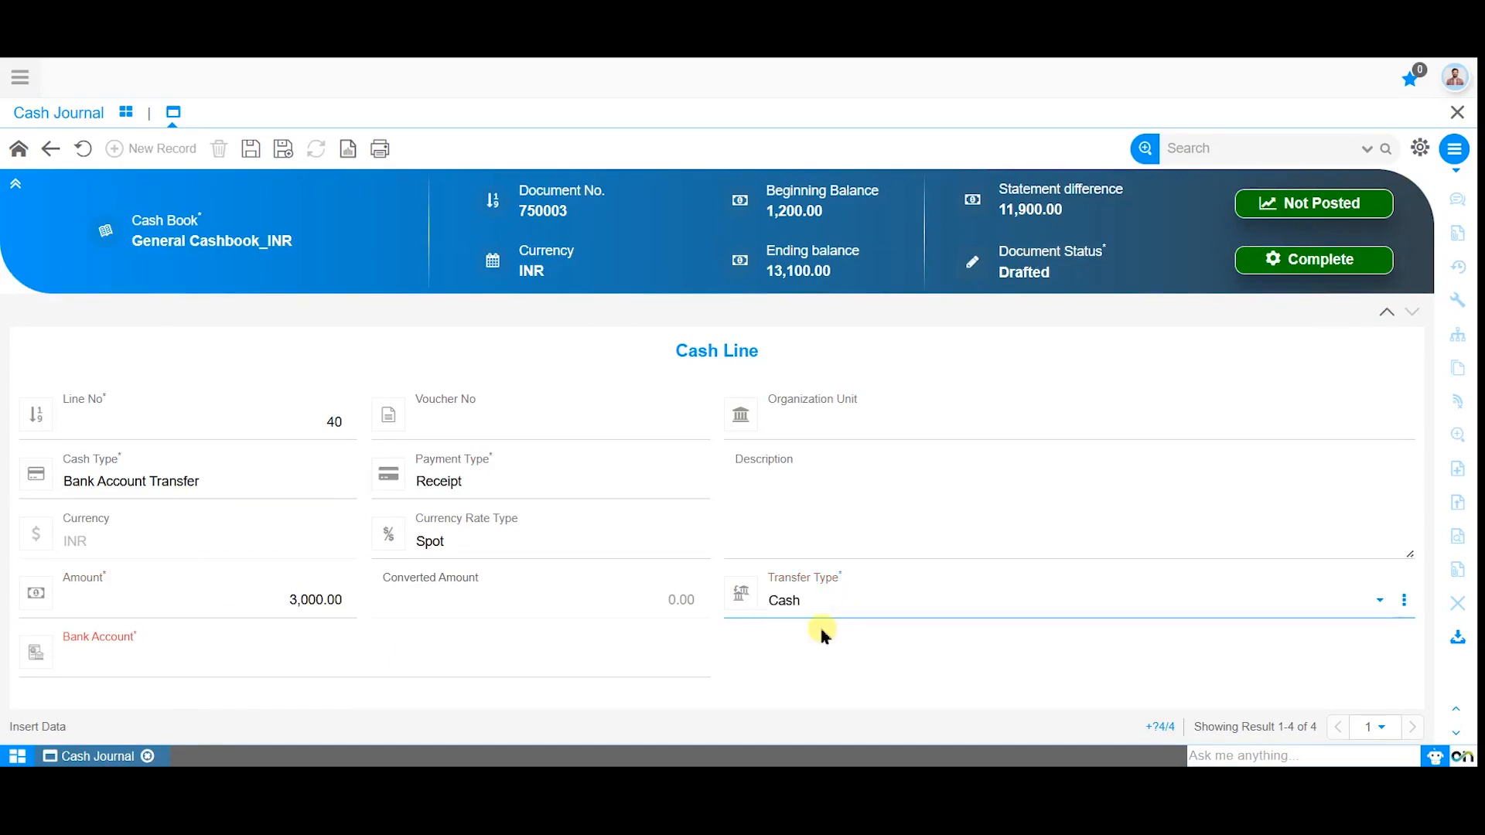
left_click(464, 662)
left_click(405, 656)
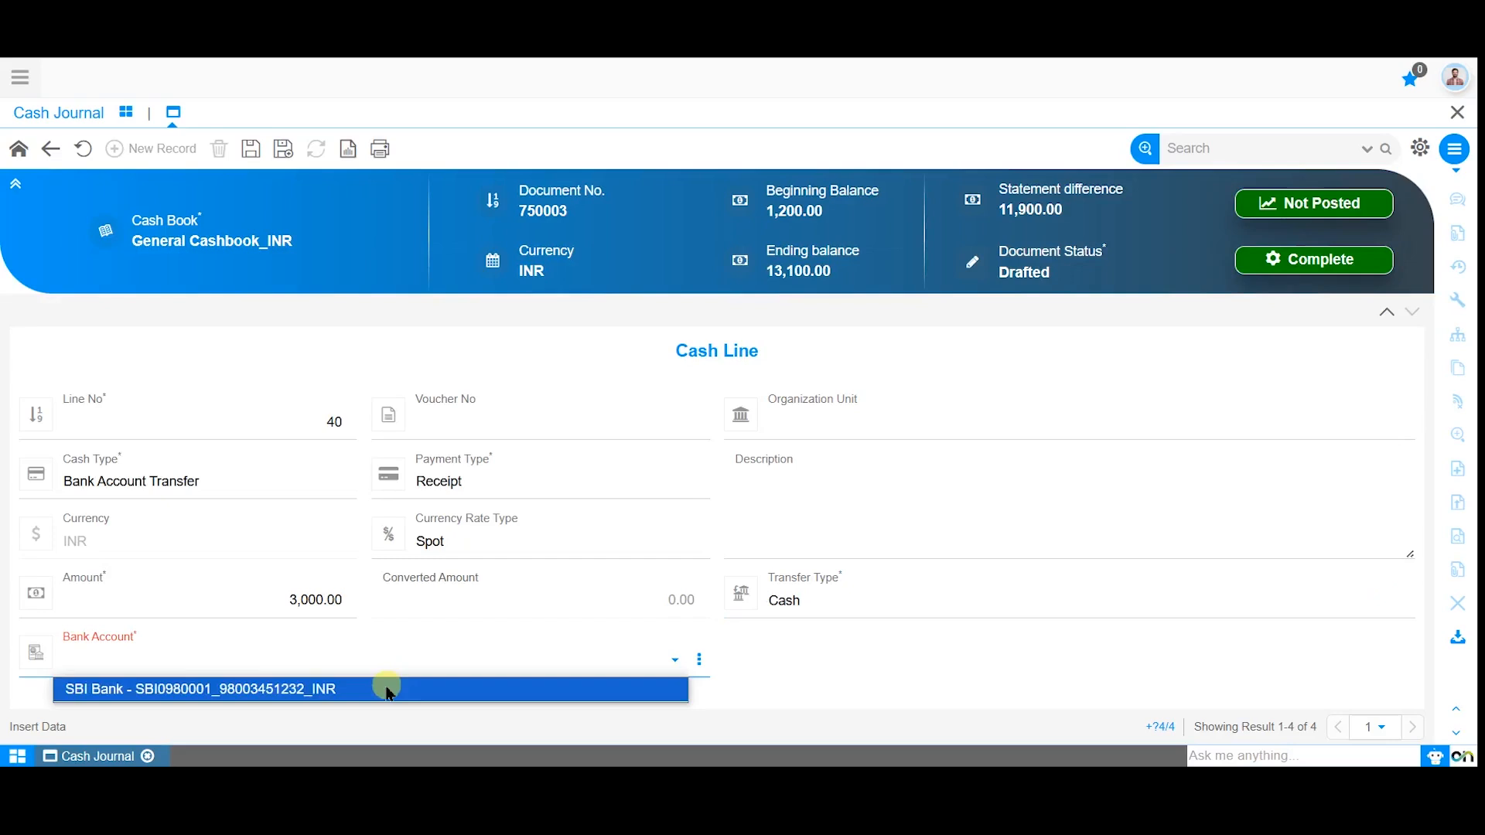
left_click(387, 689)
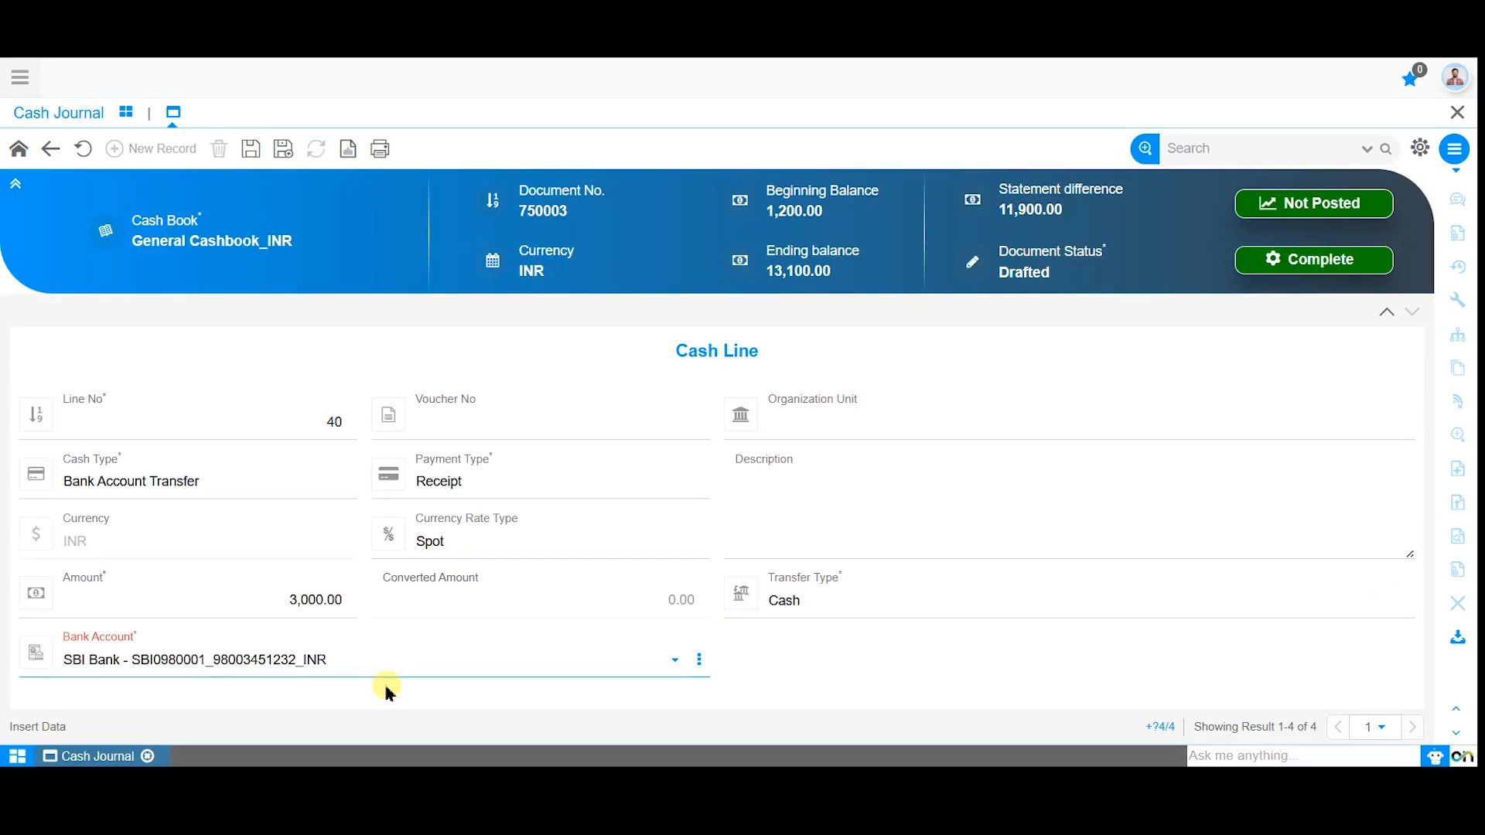
left_click(250, 150)
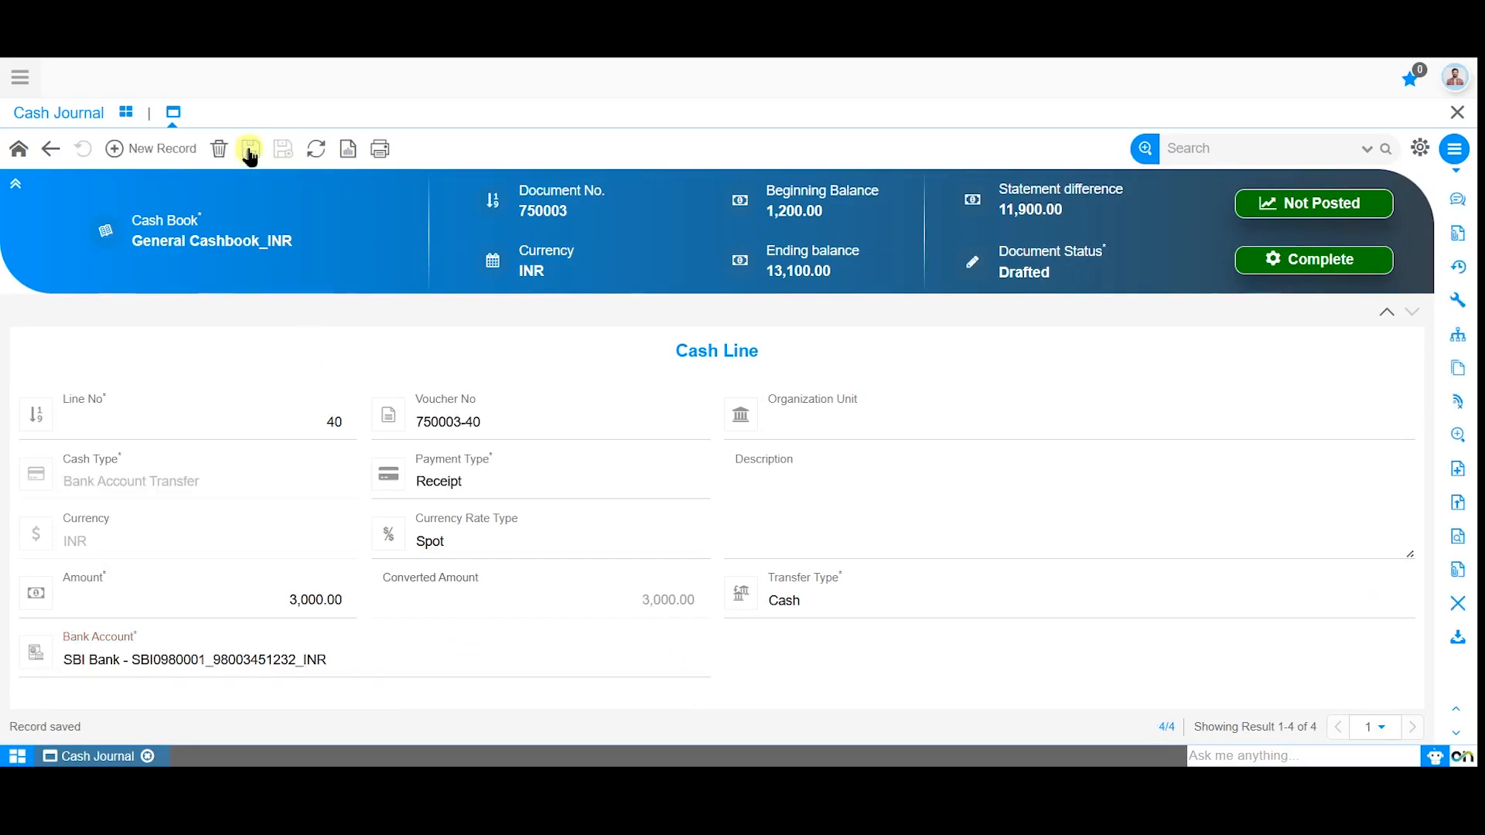
Add a fifth cash line to the journal with the cash type Cash Book Transfer.
left_click(164, 149)
left_click(210, 486)
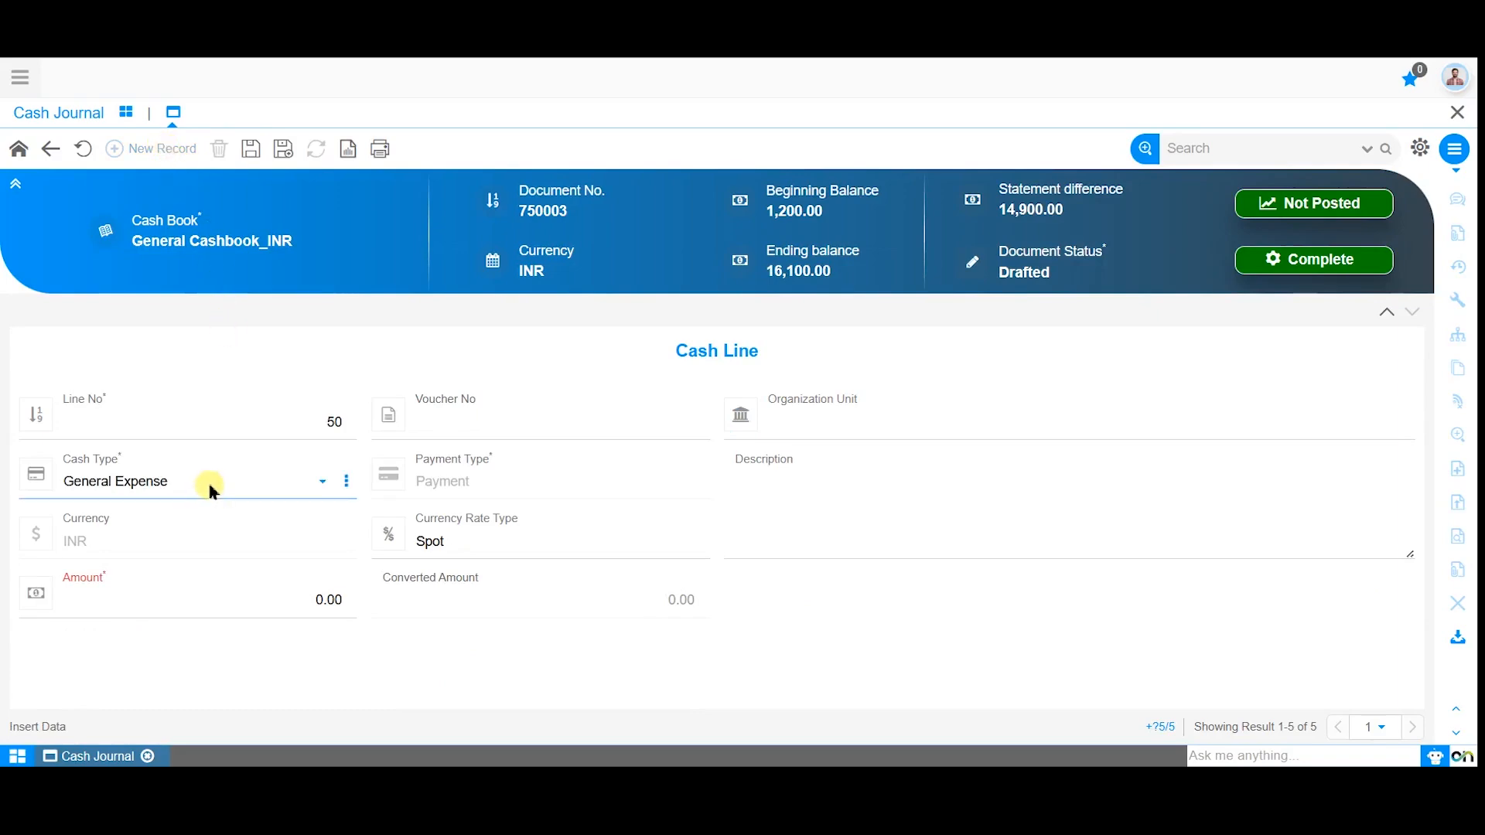
left_click(208, 487)
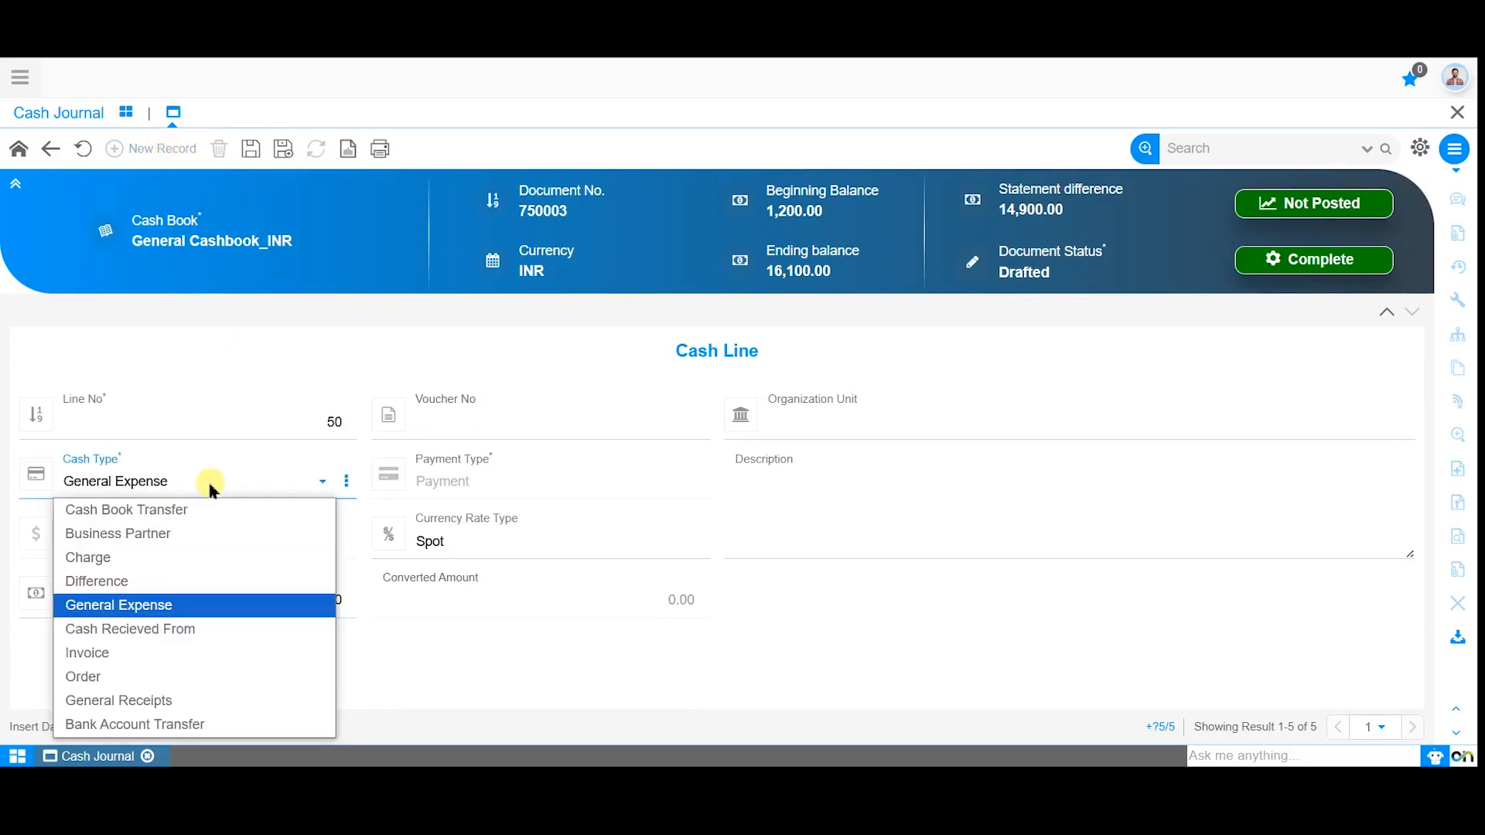
left_click(195, 506)
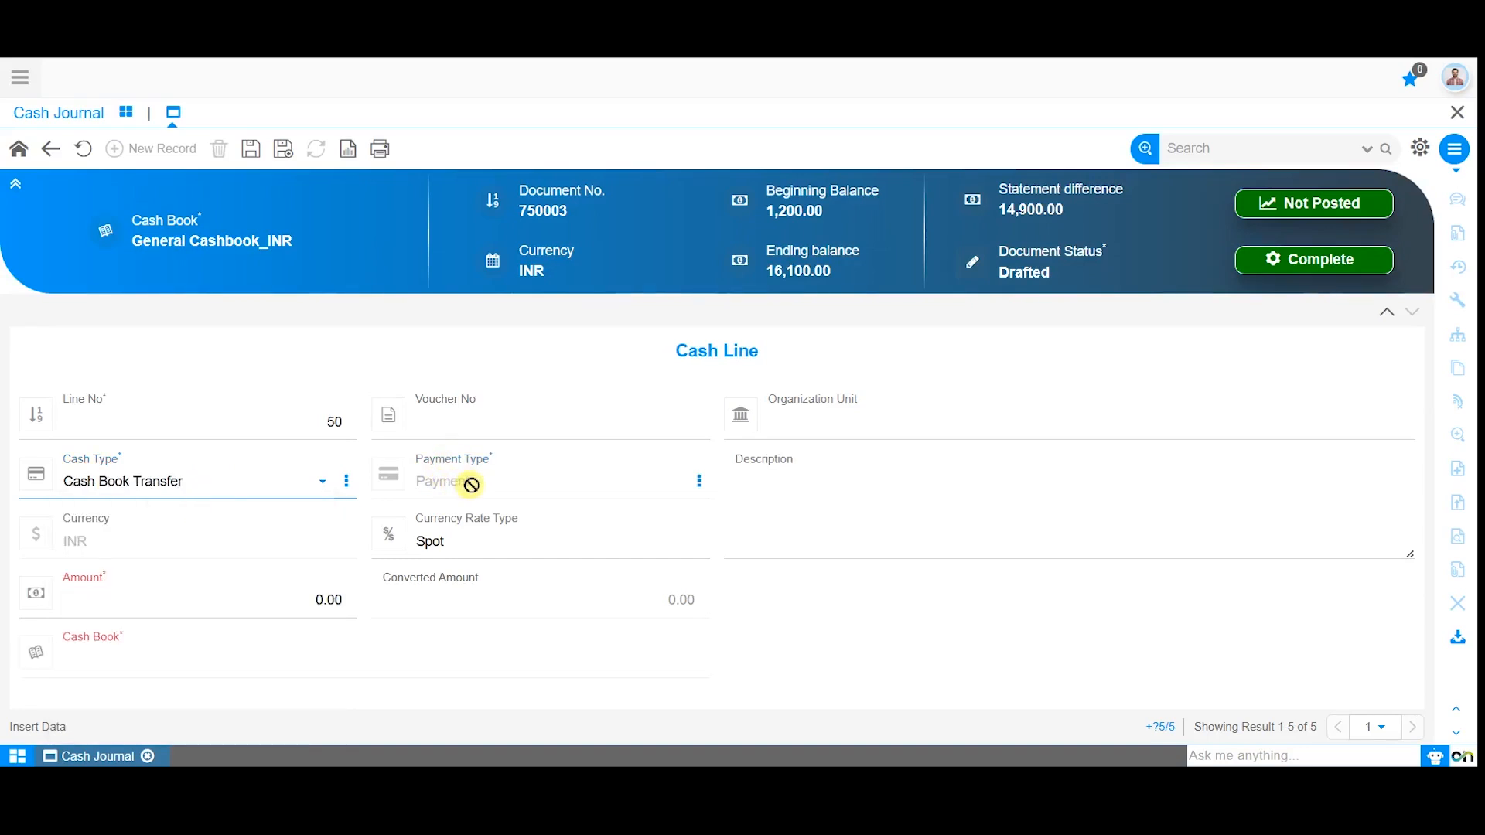
Set the cash book transfer line's amount to 4000 and select Petty Cashbook_INR as its cash book.
left_click(272, 594)
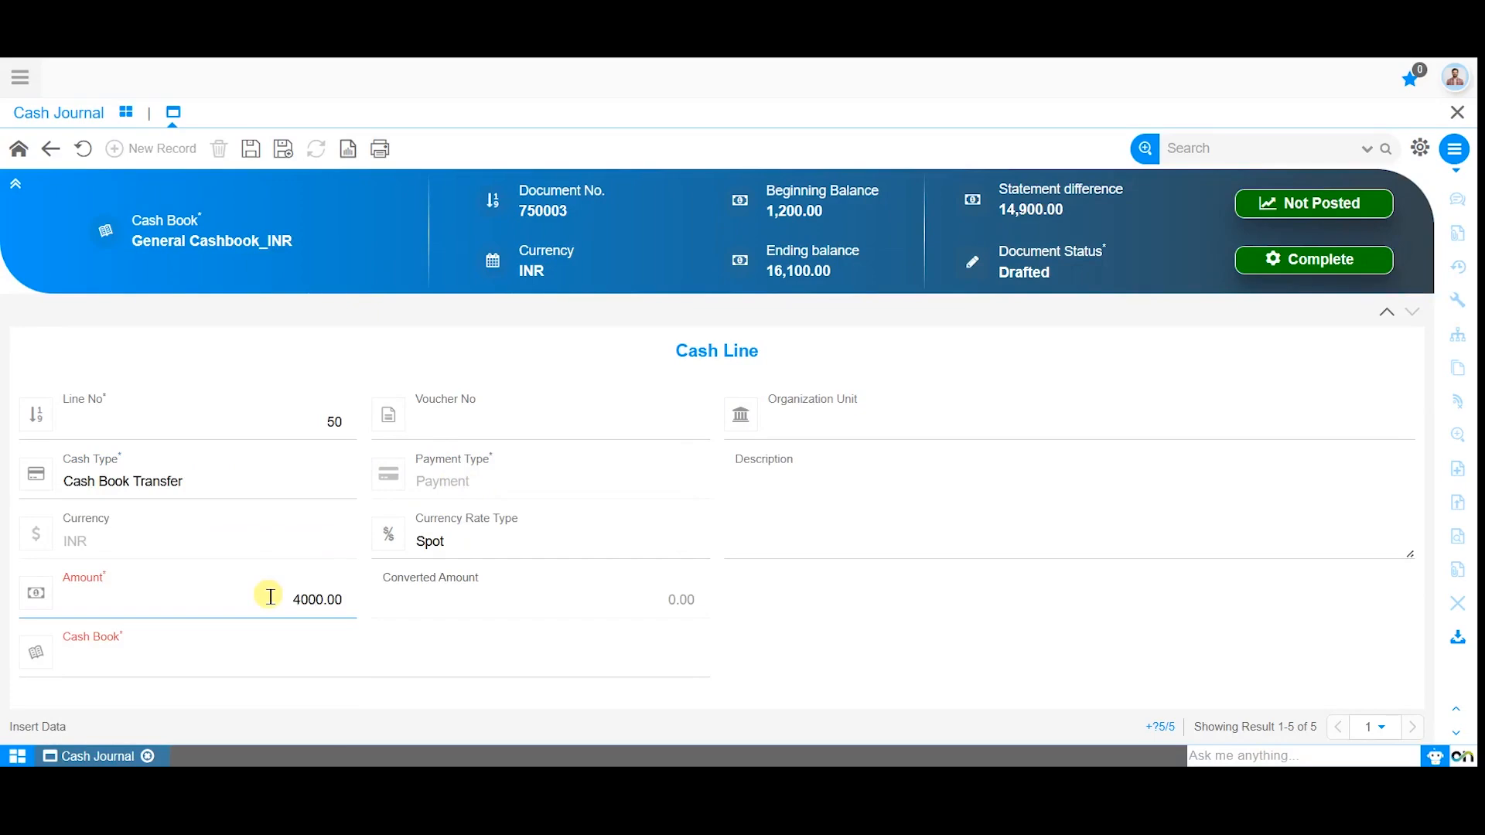
left_click(212, 662)
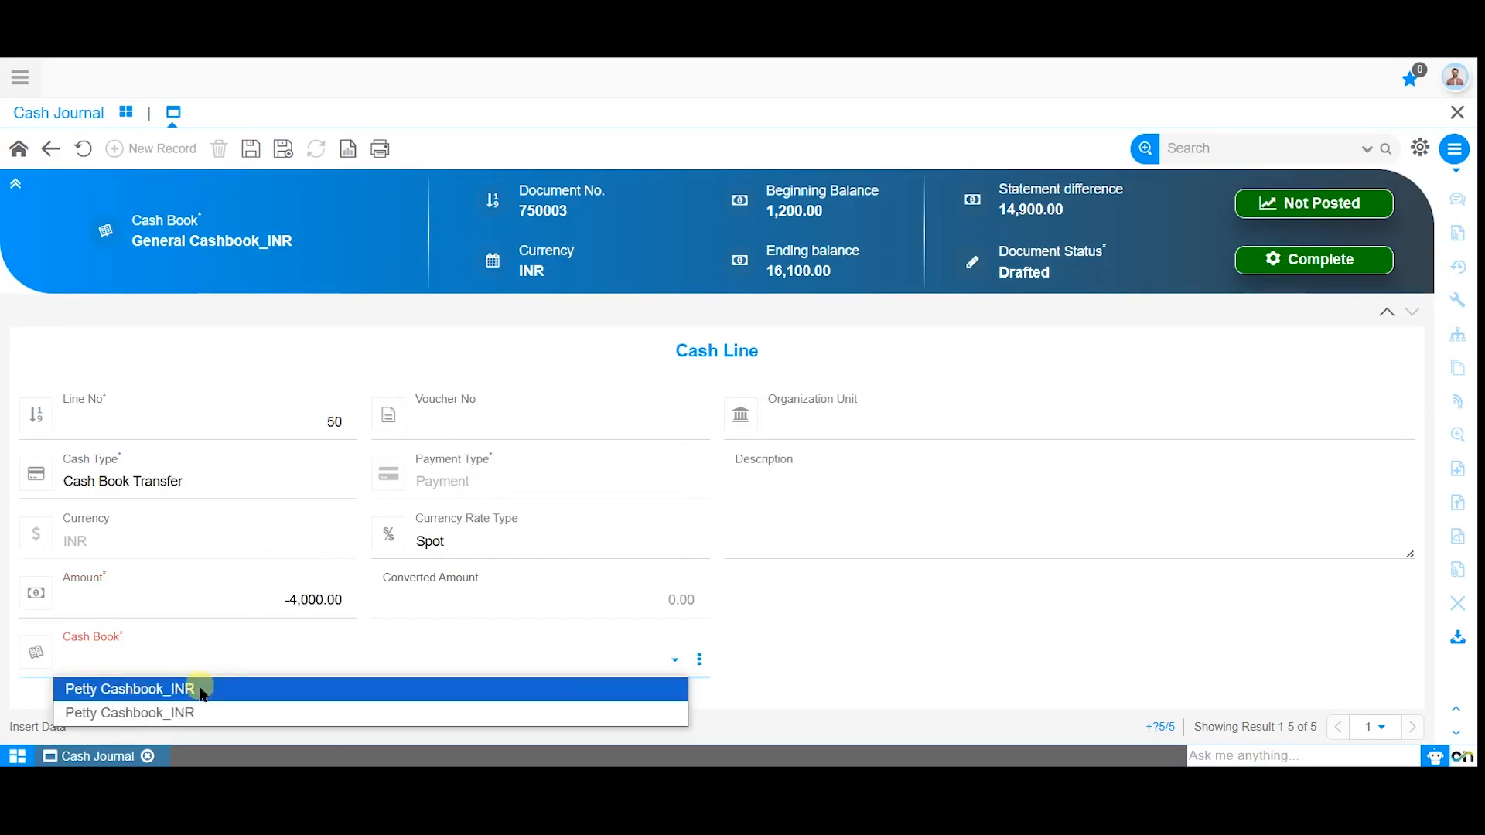
left_click(200, 692)
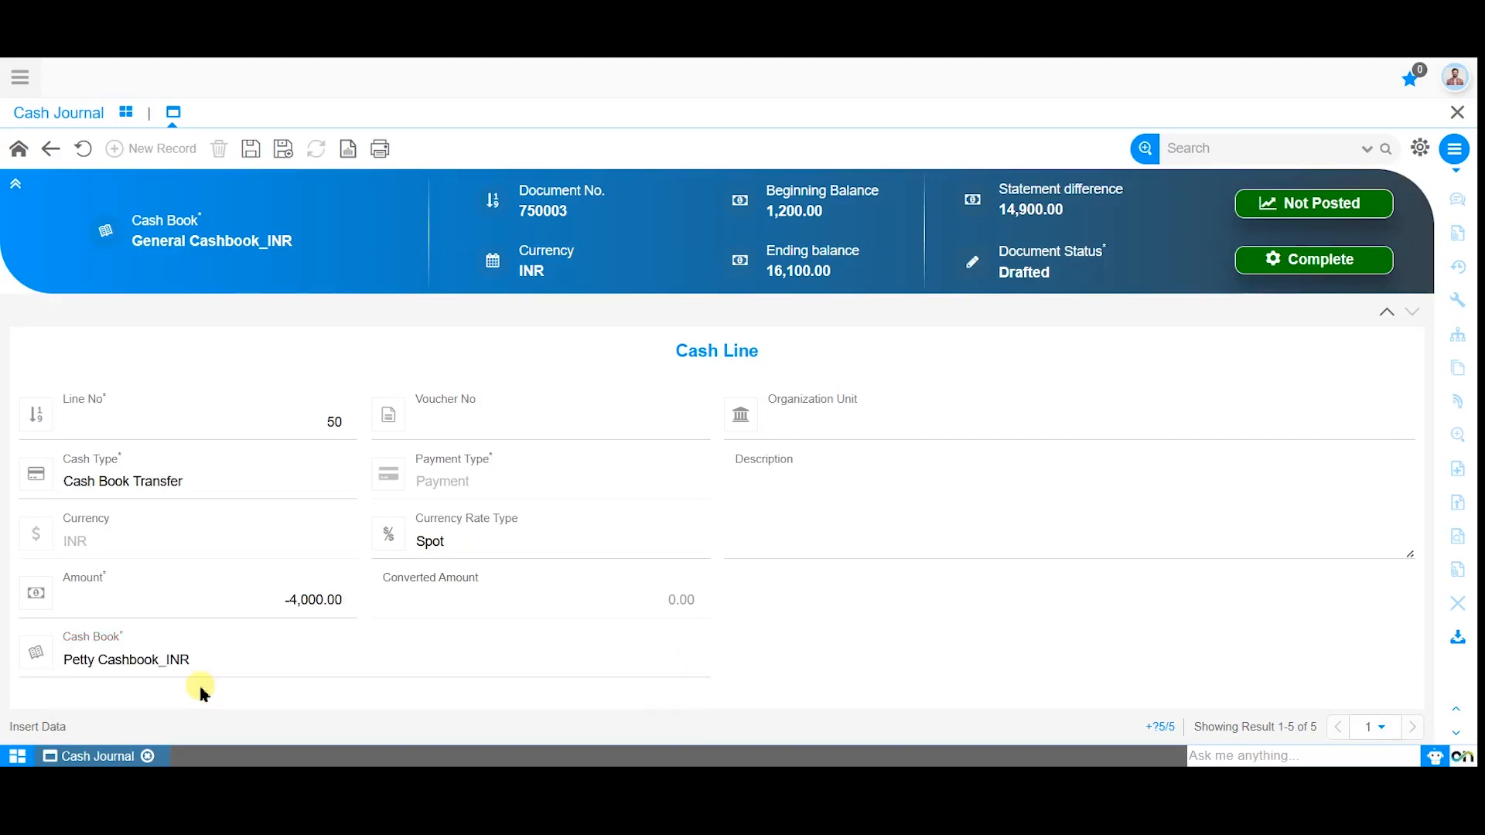
Save the cash book transfer line and return to the 12th June cash journal's header record.
left_click(258, 157)
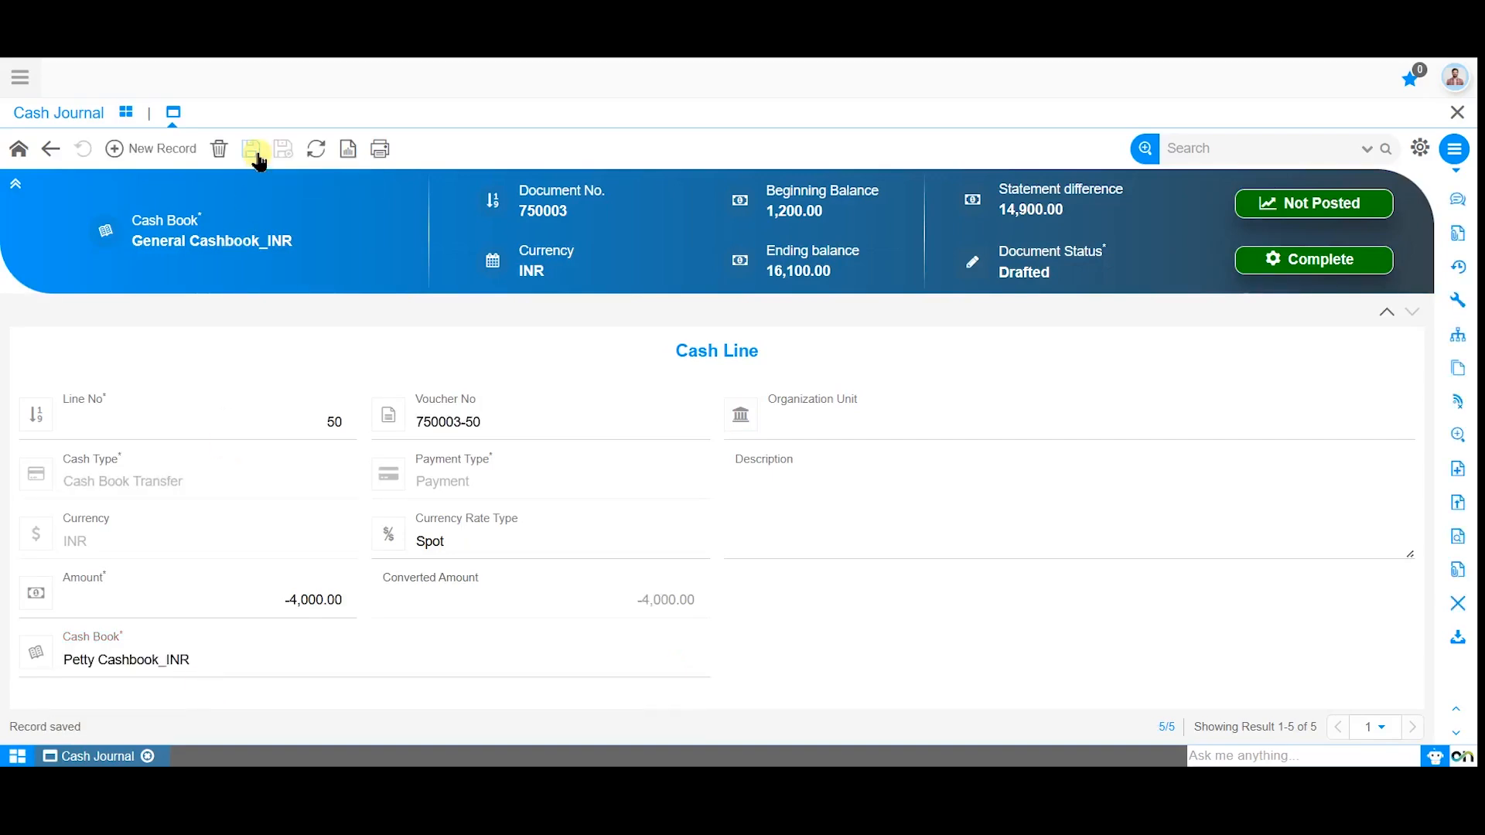
left_click(50, 149)
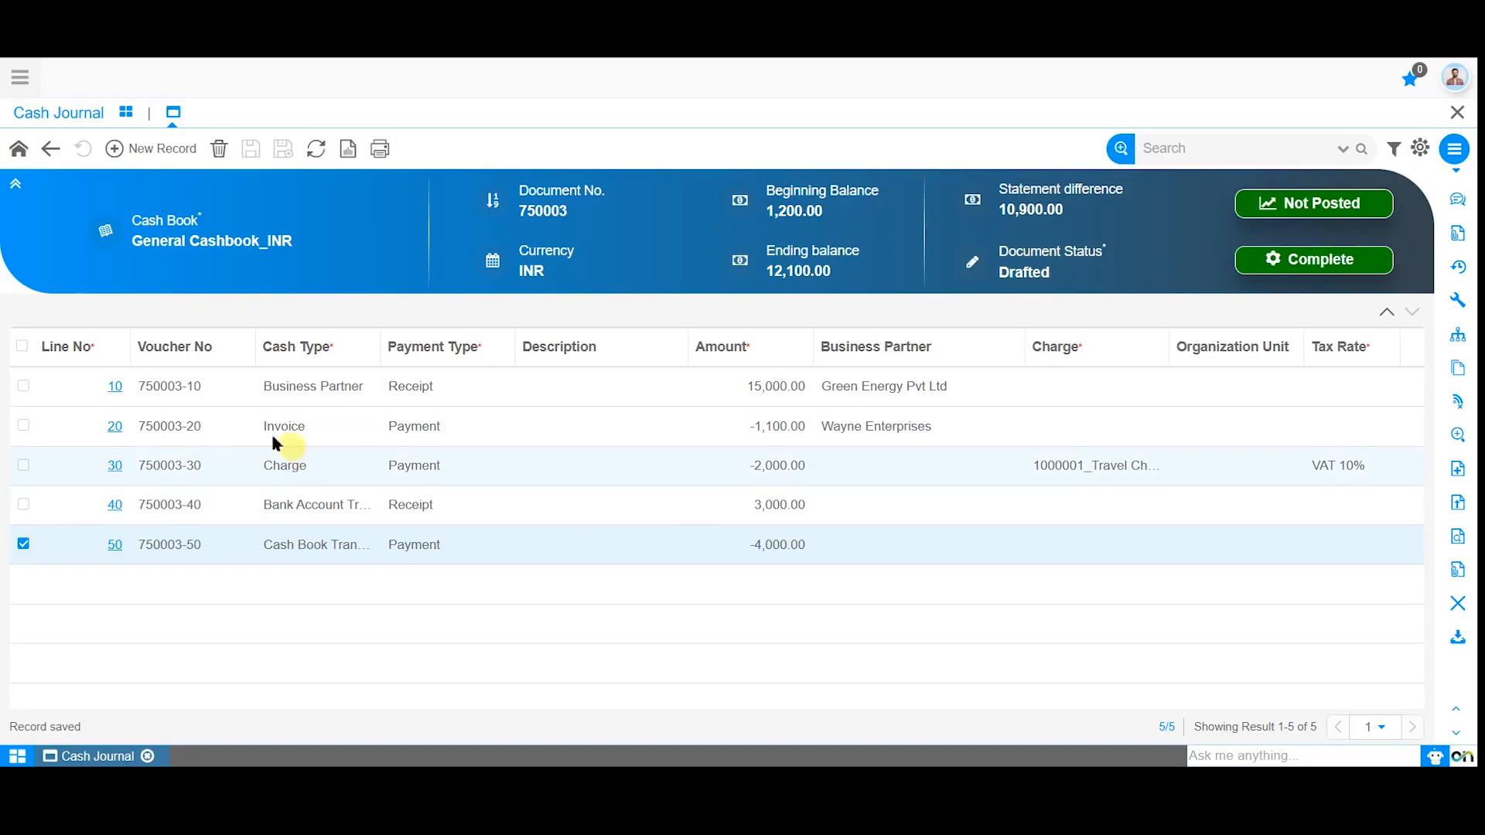
left_click(49, 149)
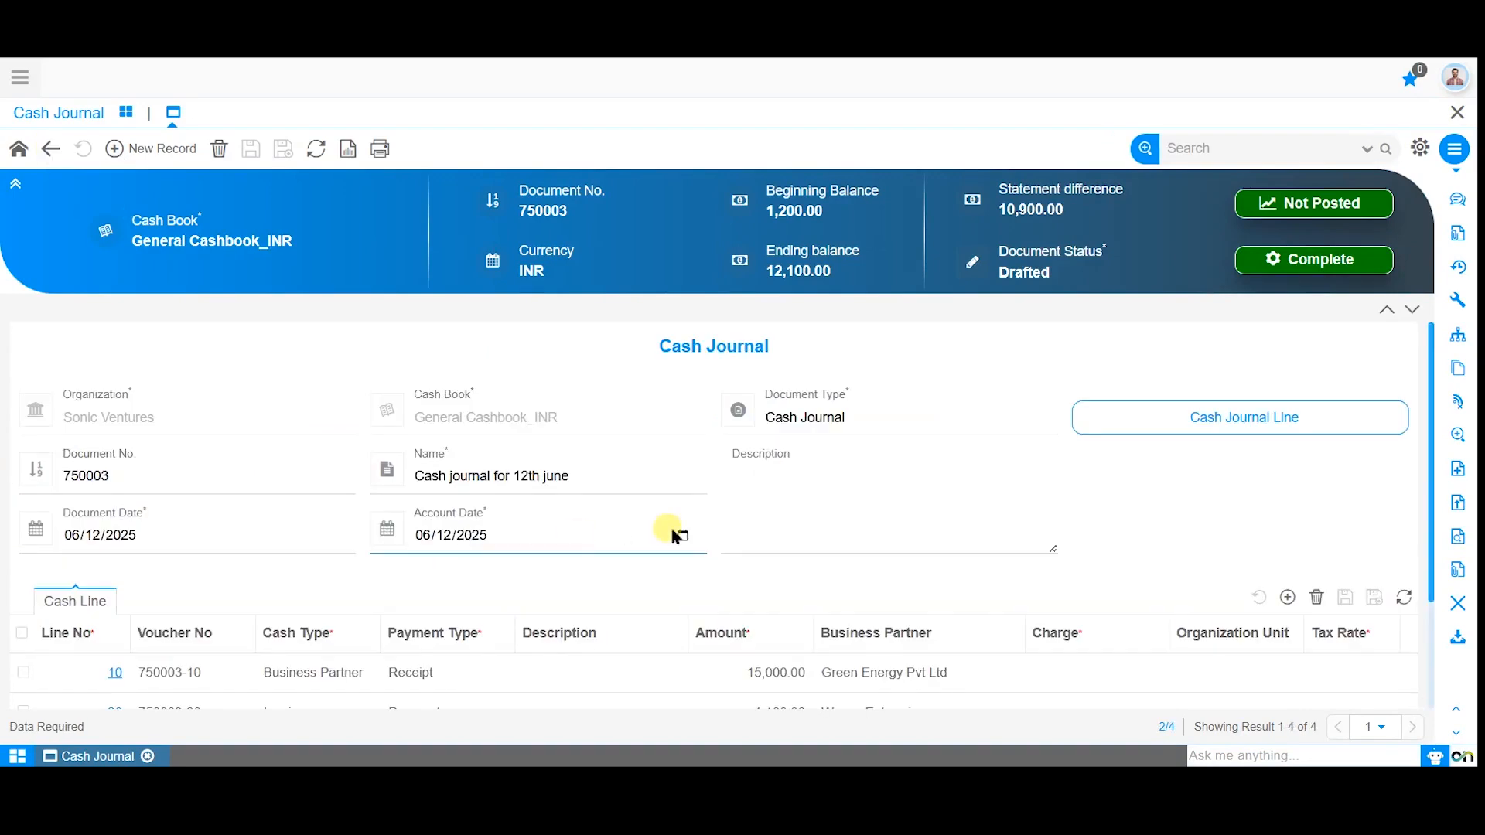
Complete the 12th June cash journal and generate its cash book transfer.
left_click(1295, 266)
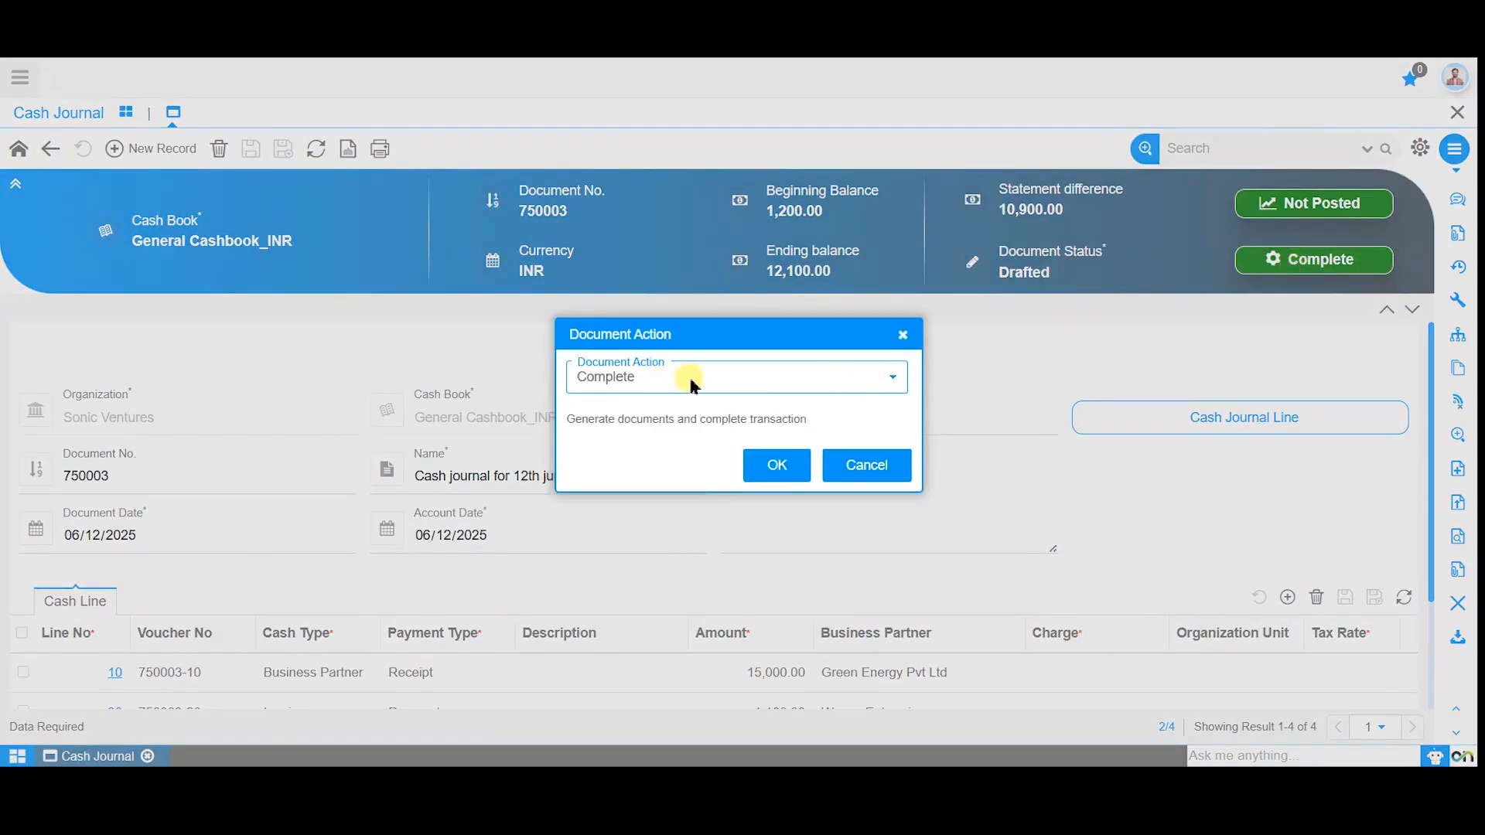
left_click(759, 469)
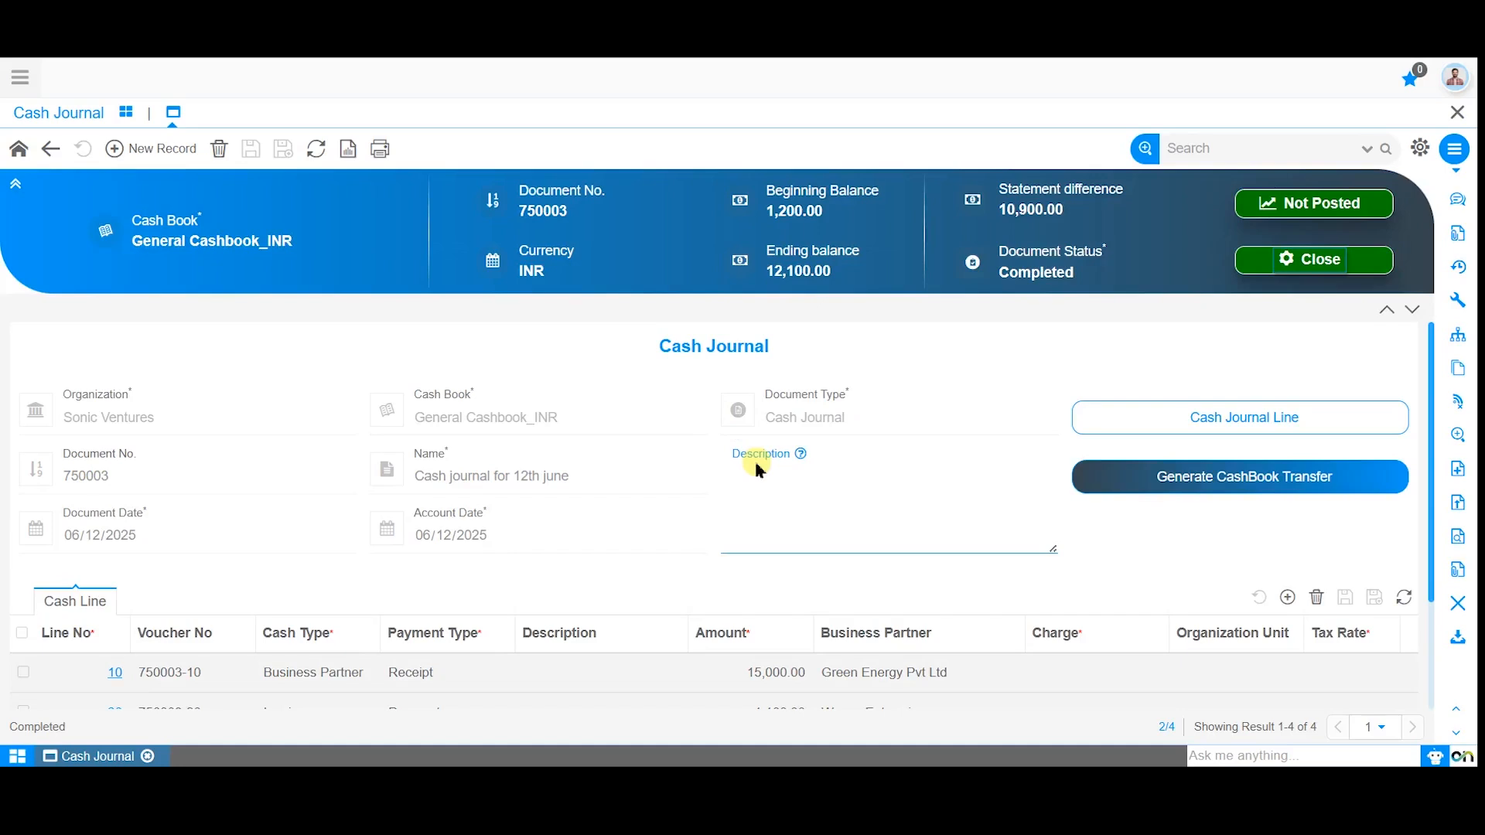
left_click(1227, 484)
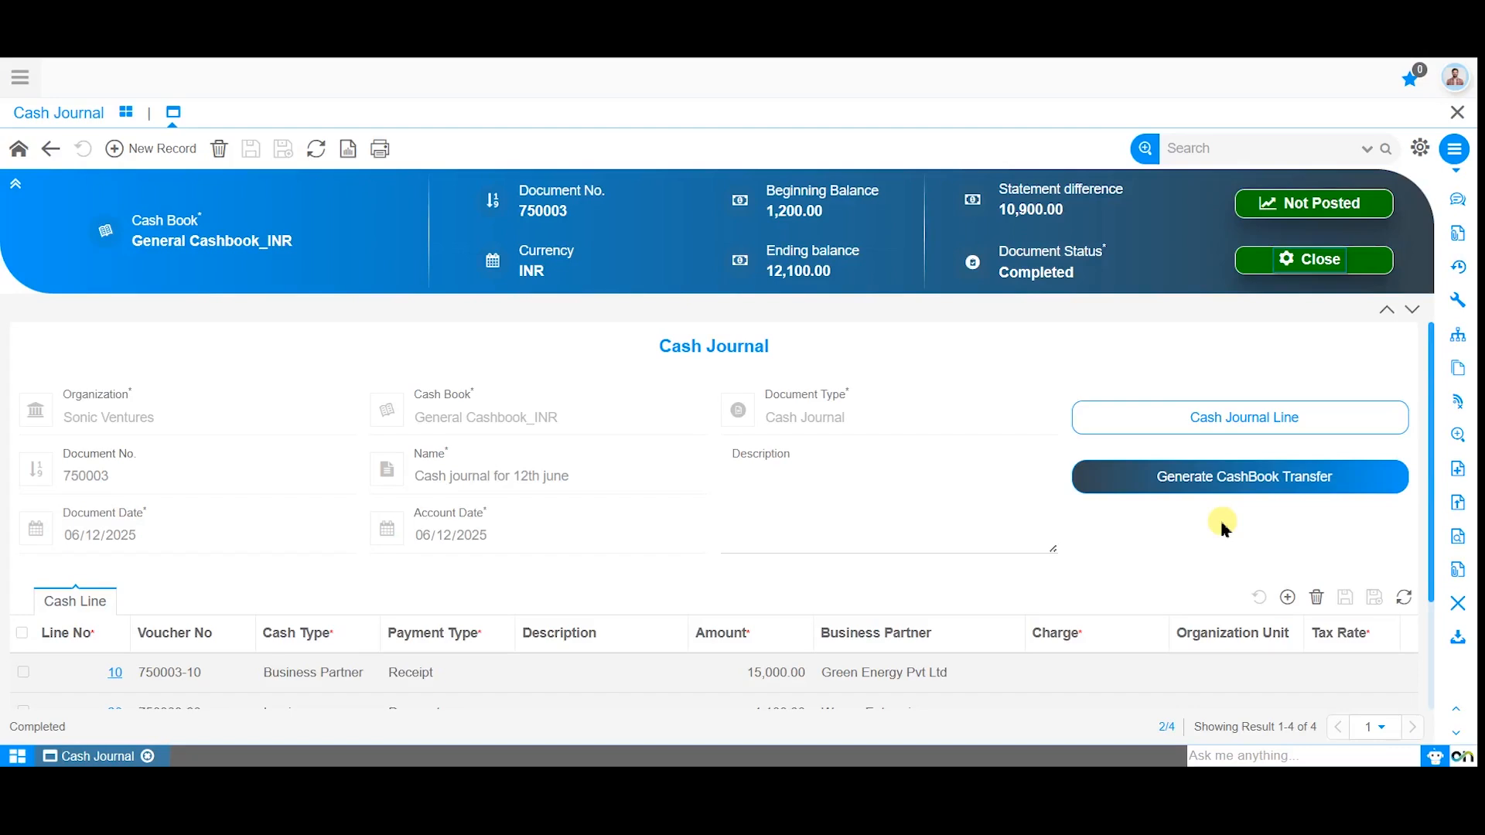
left_click(1243, 480)
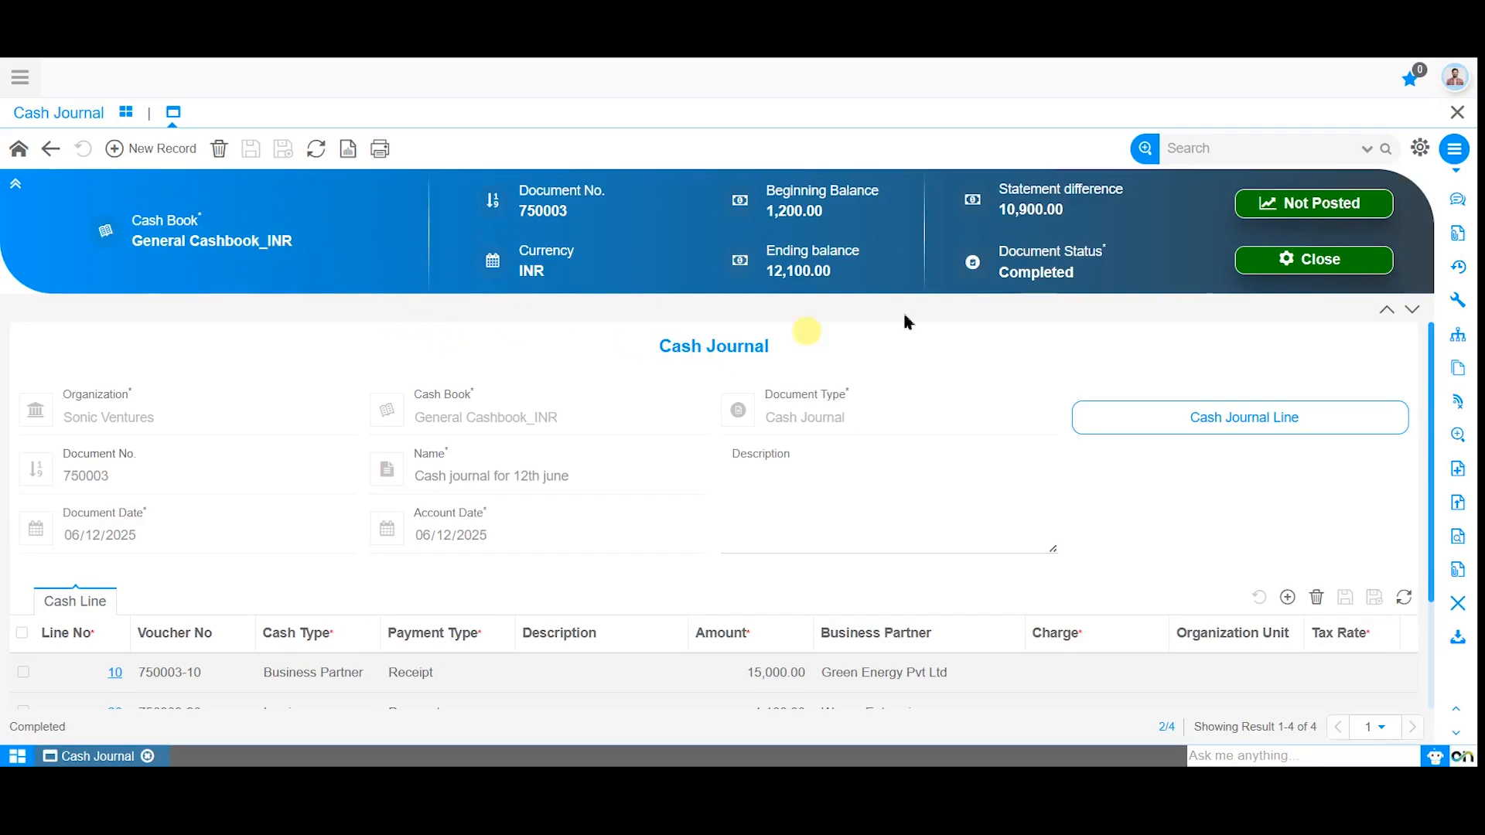
Post the completed cash journal to accounting and dismiss the information message.
left_click(1311, 215)
left_click(729, 454)
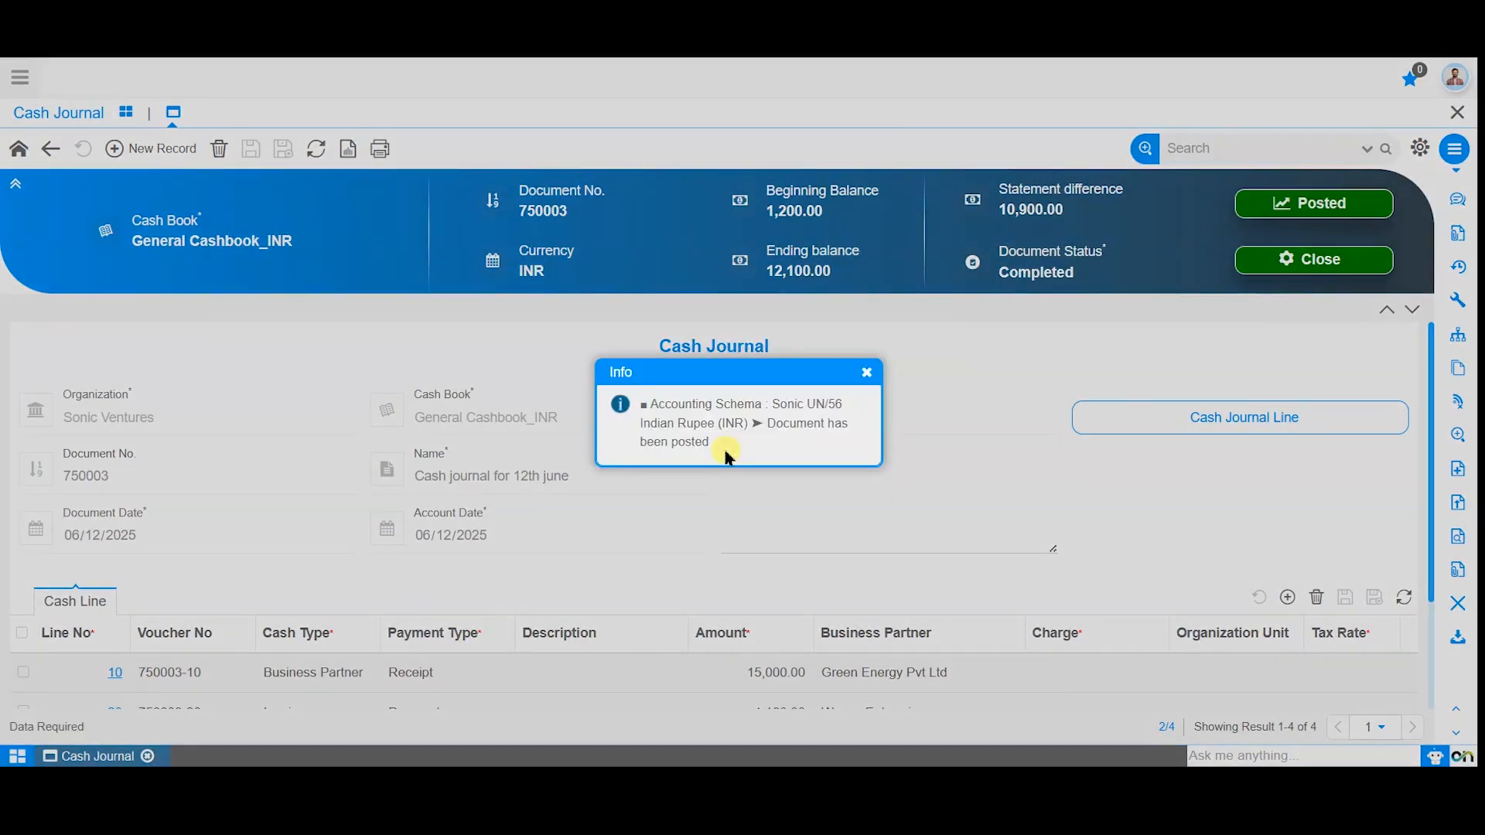
left_click(867, 373)
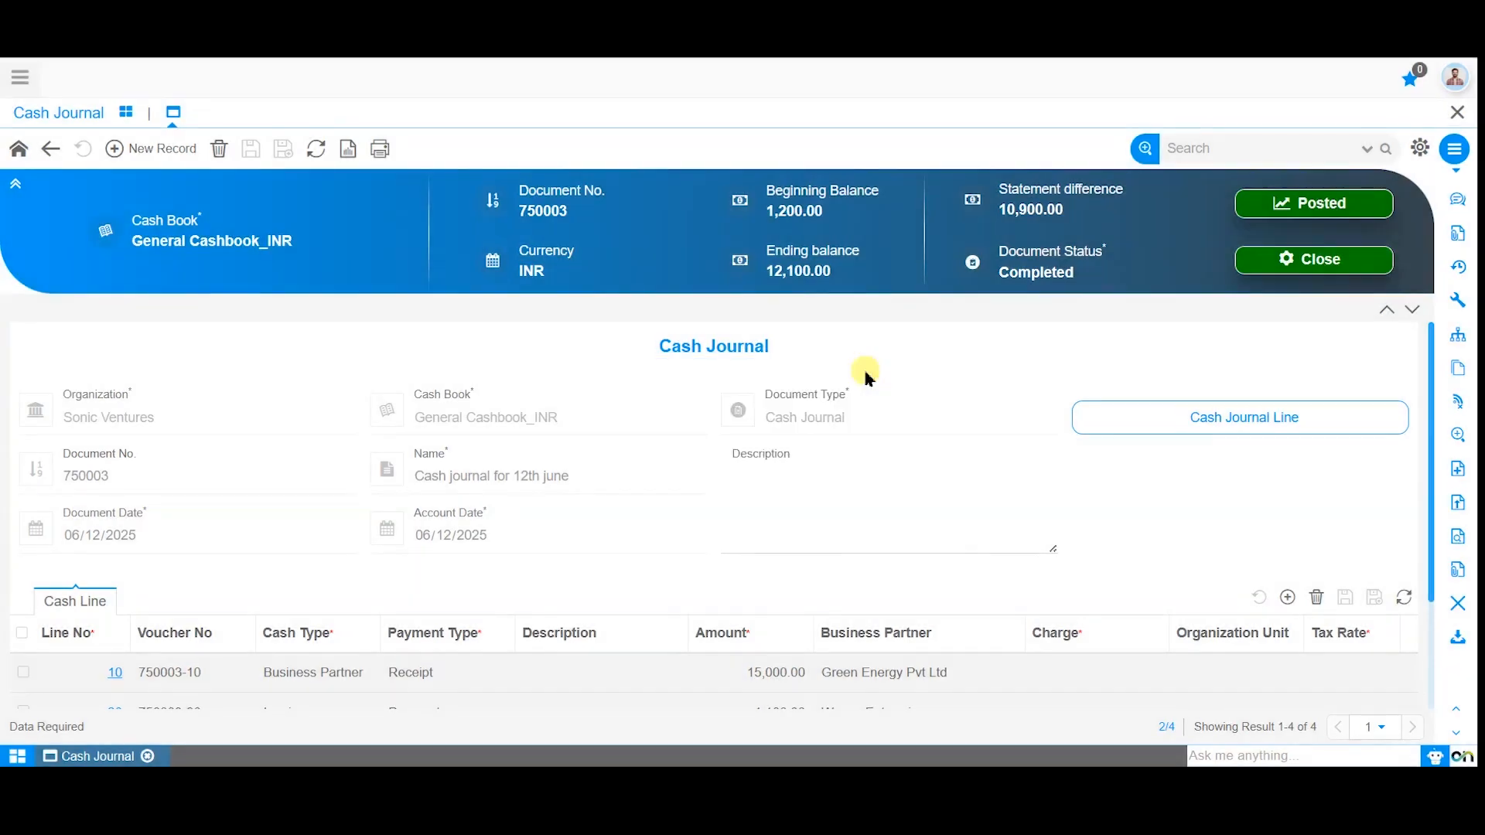
Examine the posted journal's accounting entries, widening the Account, Accounted Debit, Accounted Credit and Business Partner columns, and close the viewer.
left_click(1312, 216)
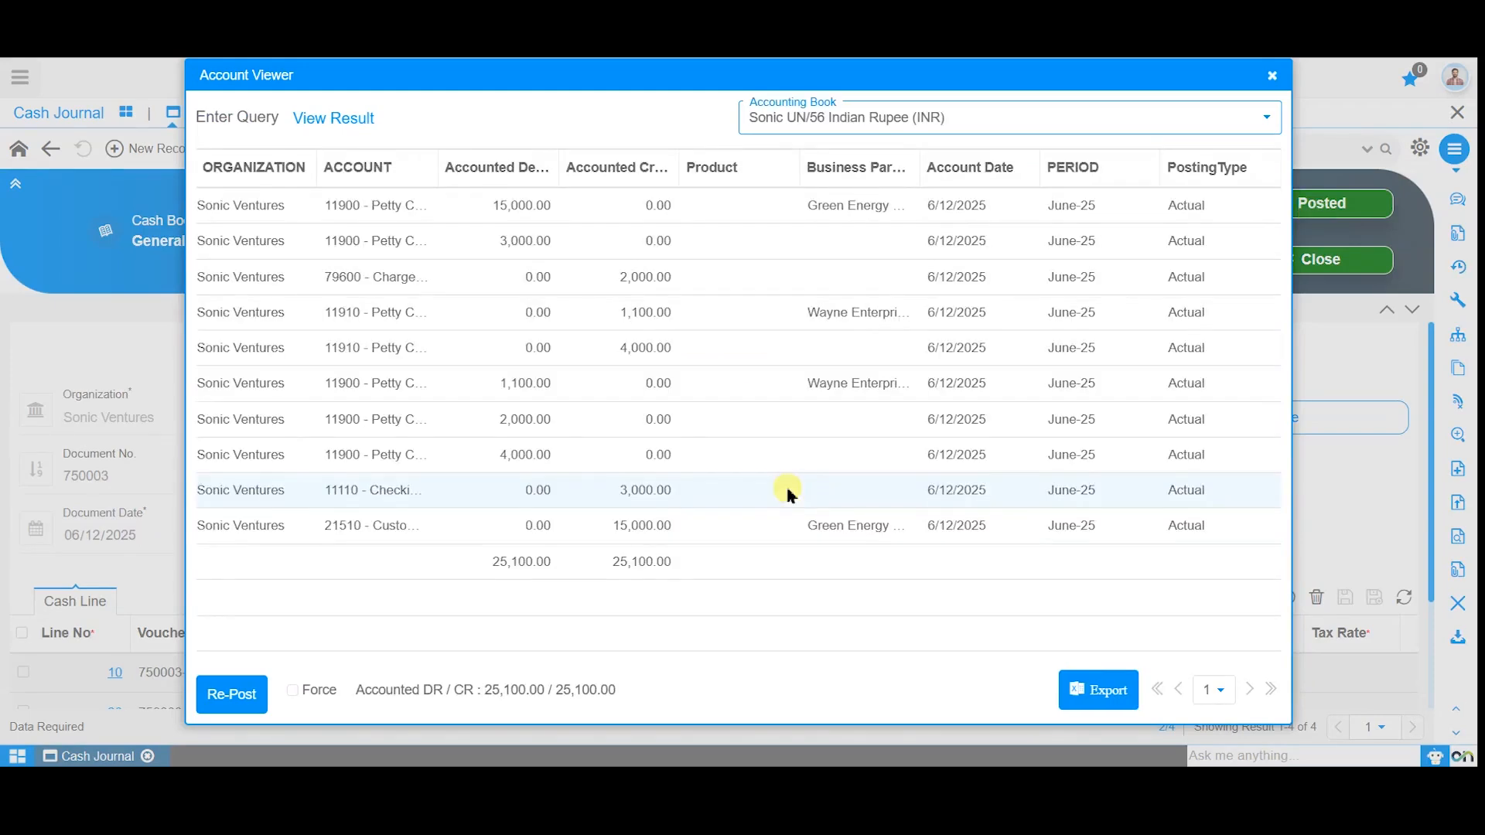
double_click(437, 167)
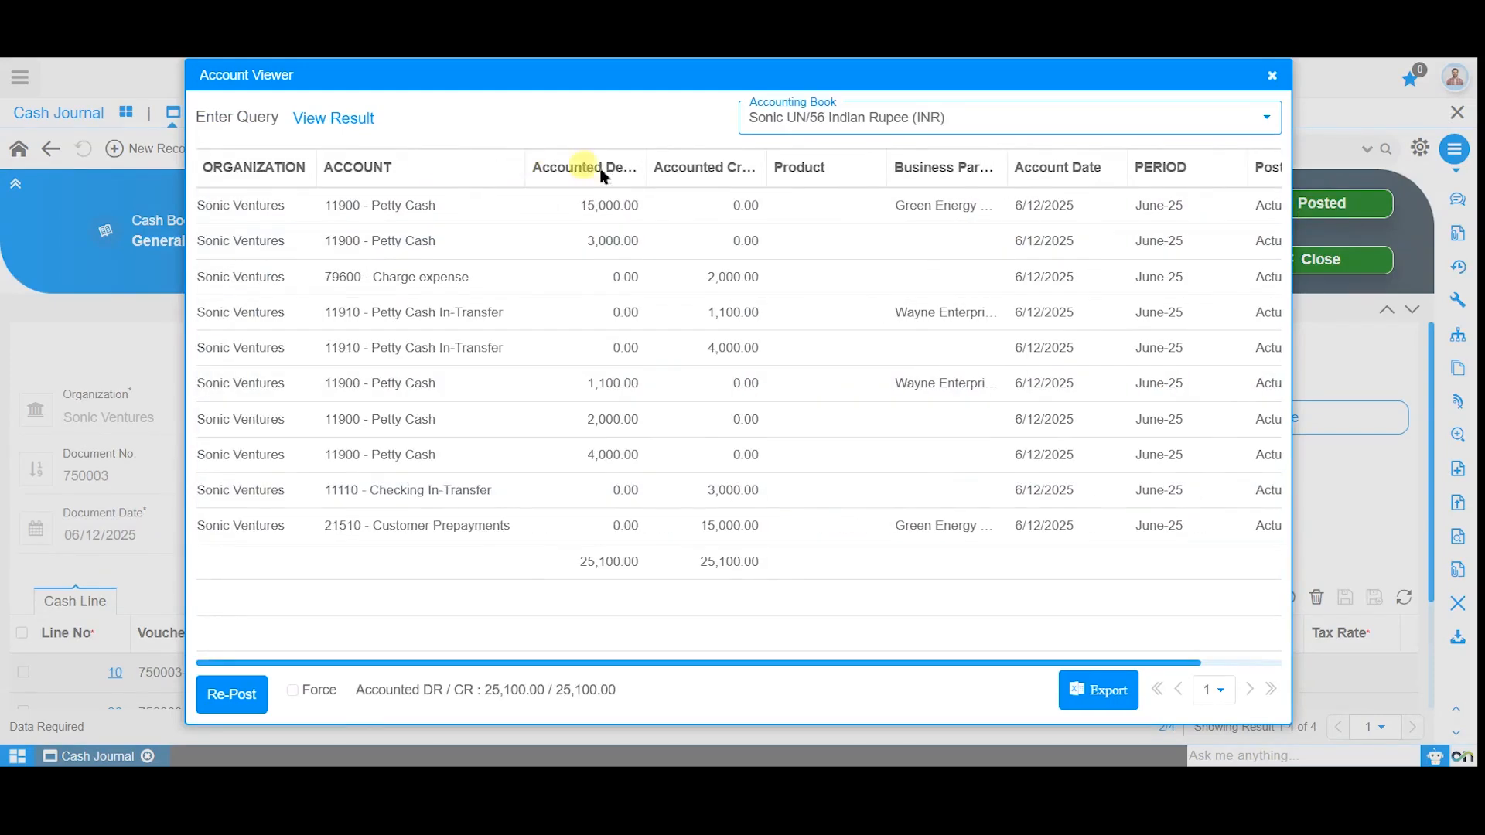
double_click(646, 167)
double_click(798, 167)
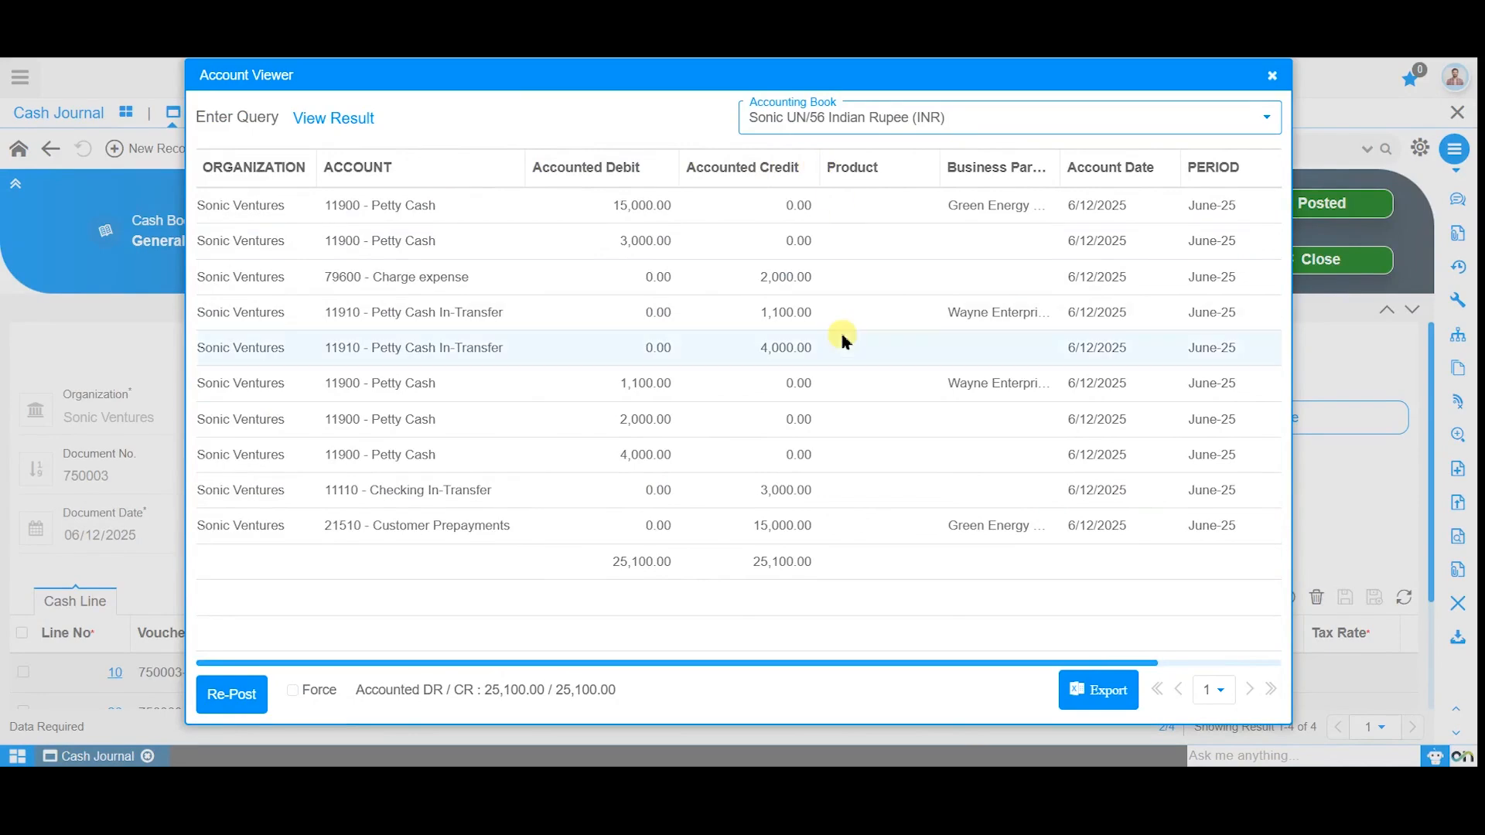
scroll(841, 339, "right", 2)
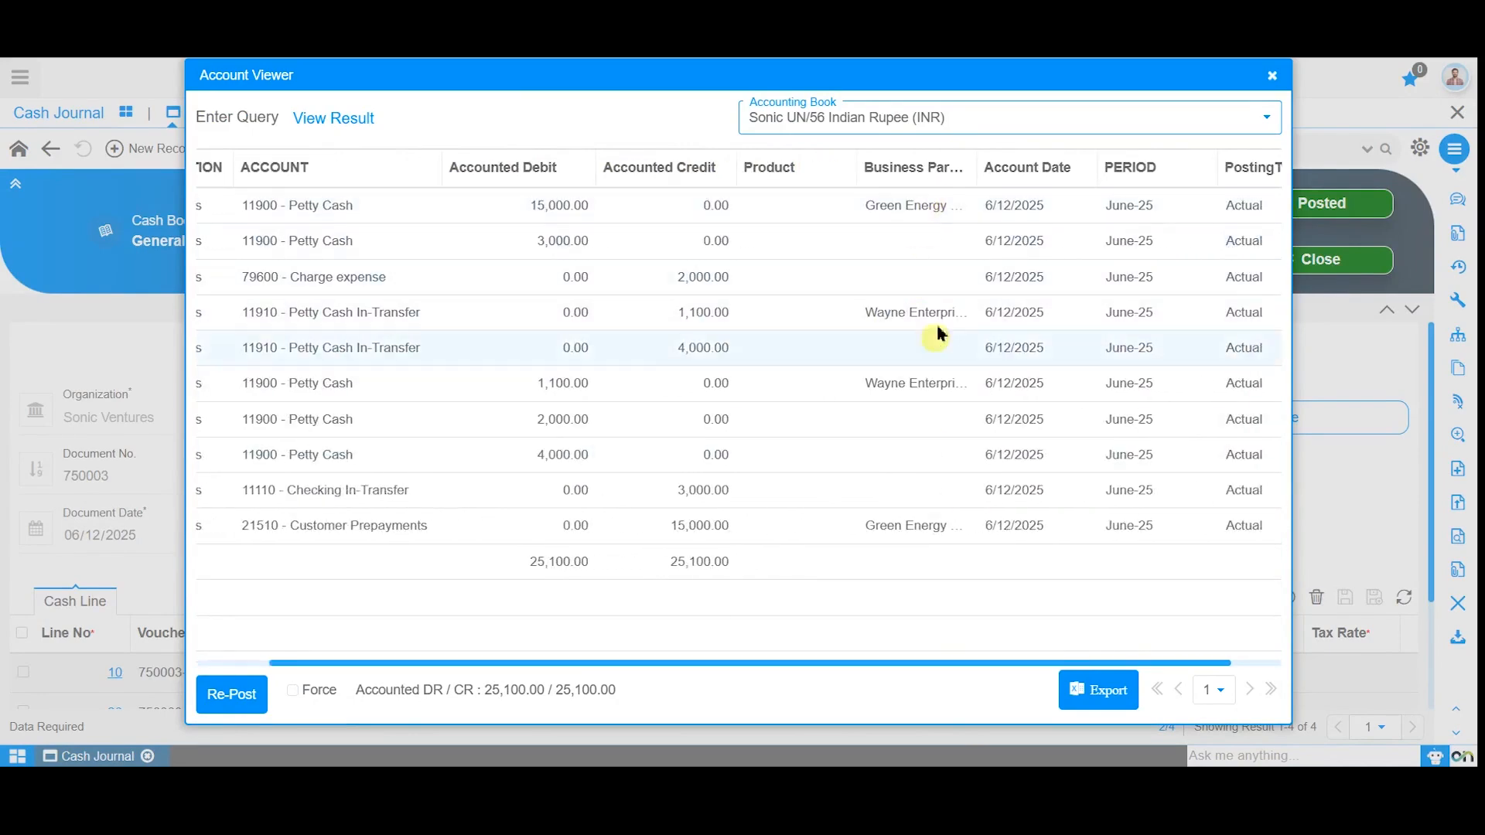
double_click(979, 169)
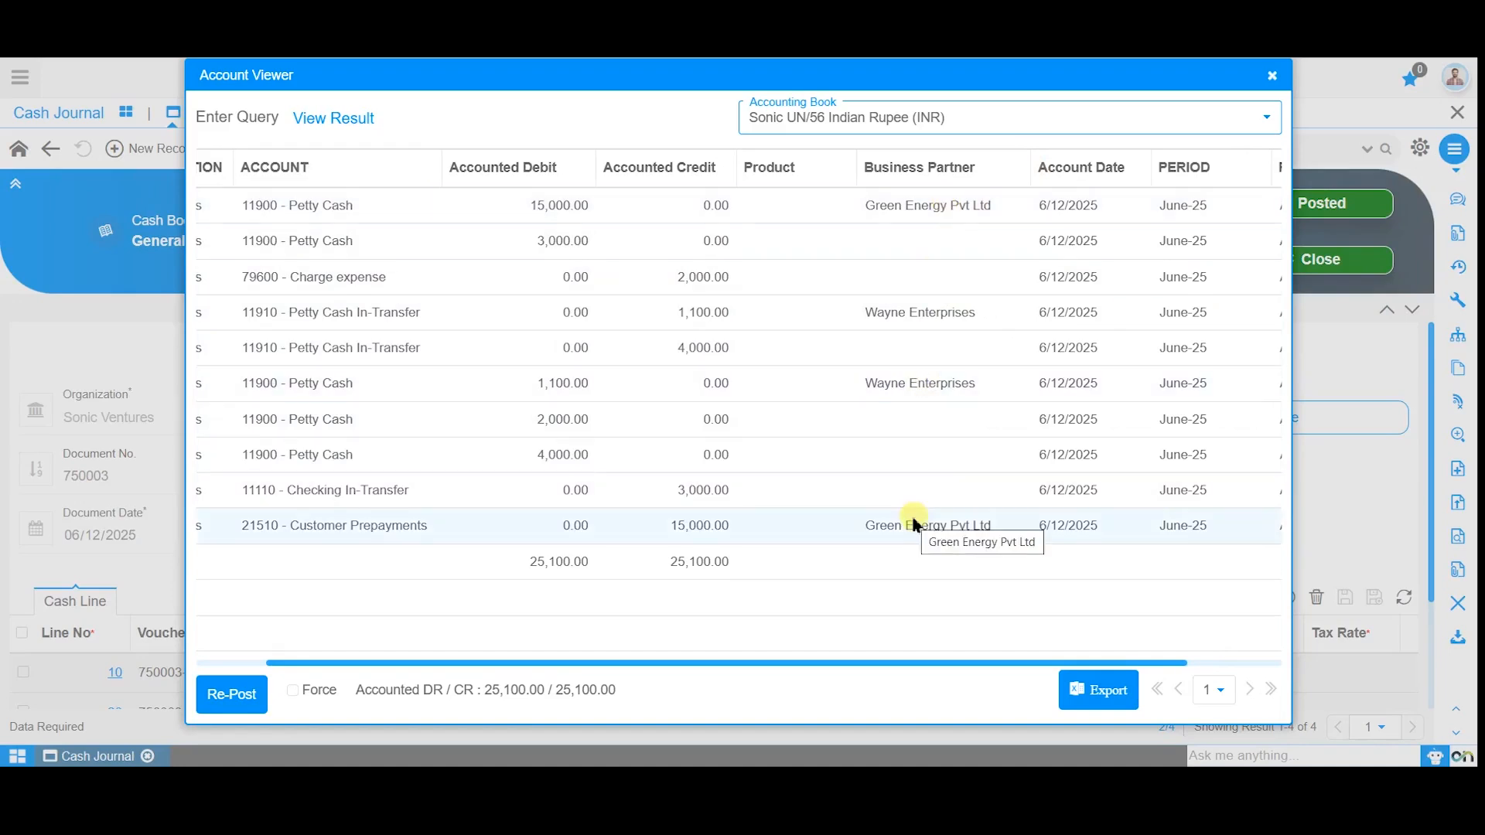
scroll(909, 455, "right", 1)
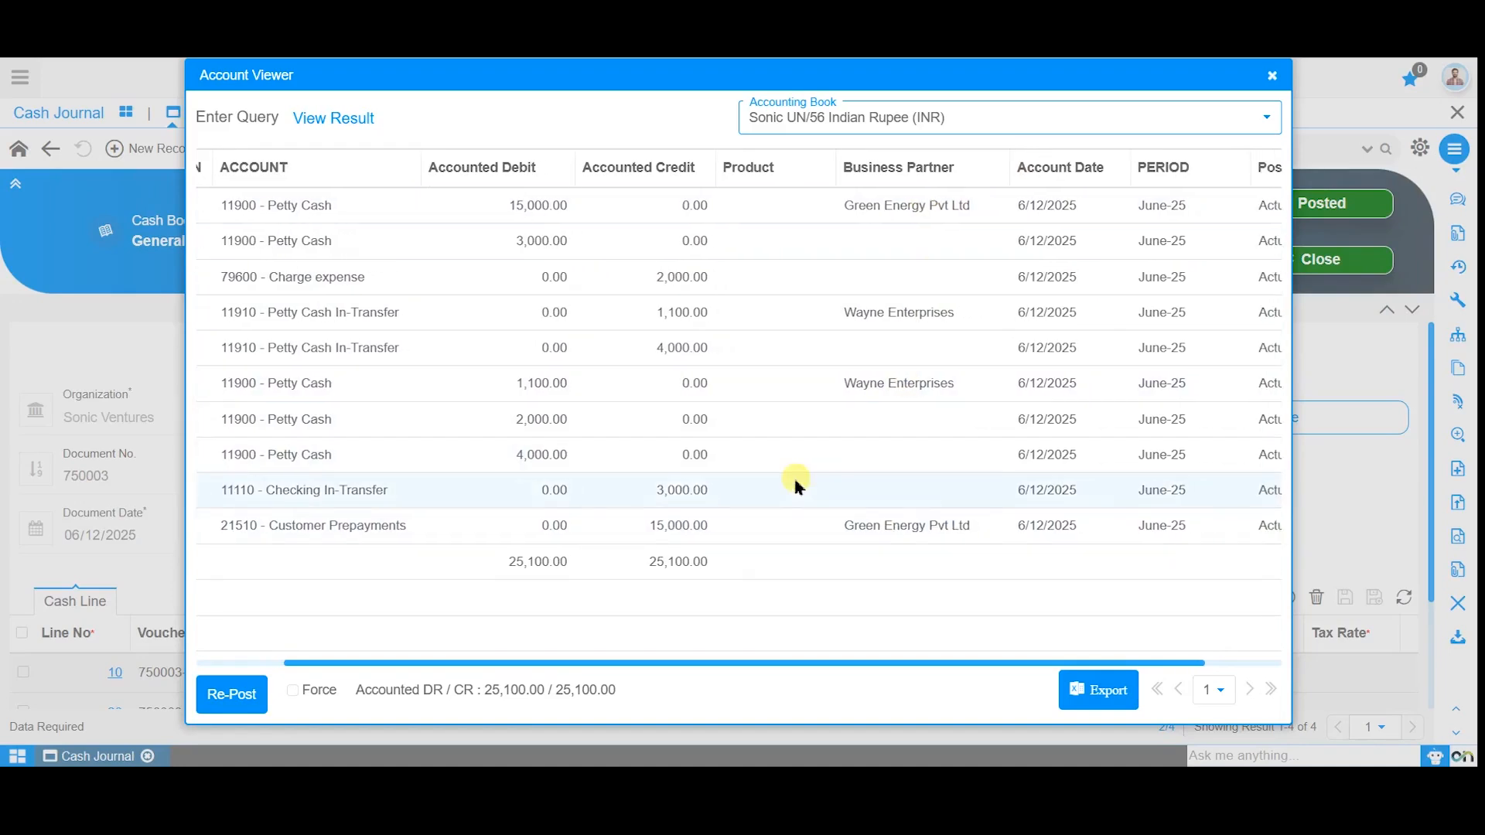
scroll(796, 483, "left", 3)
left_click(1271, 75)
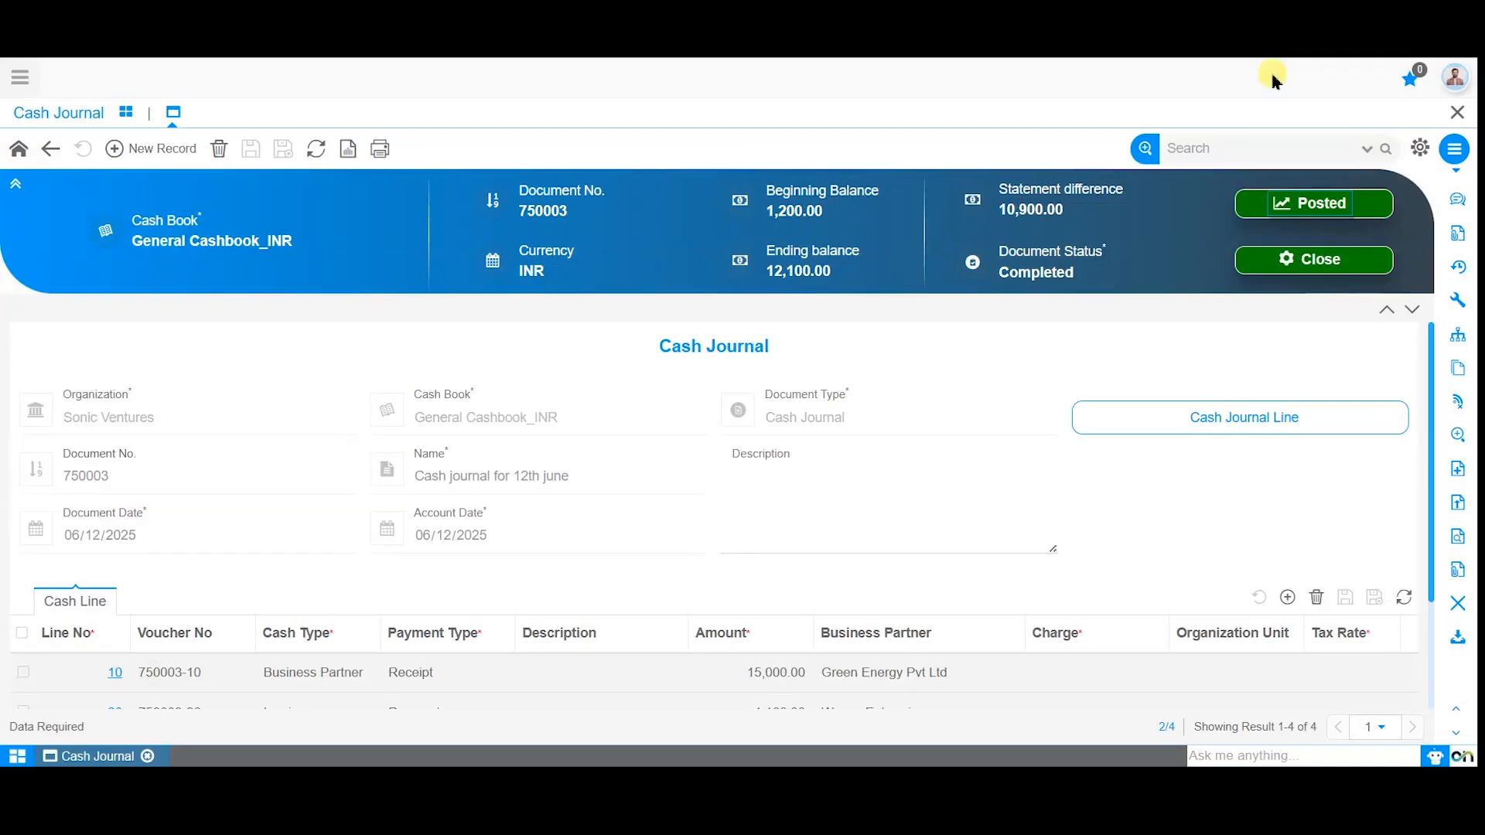